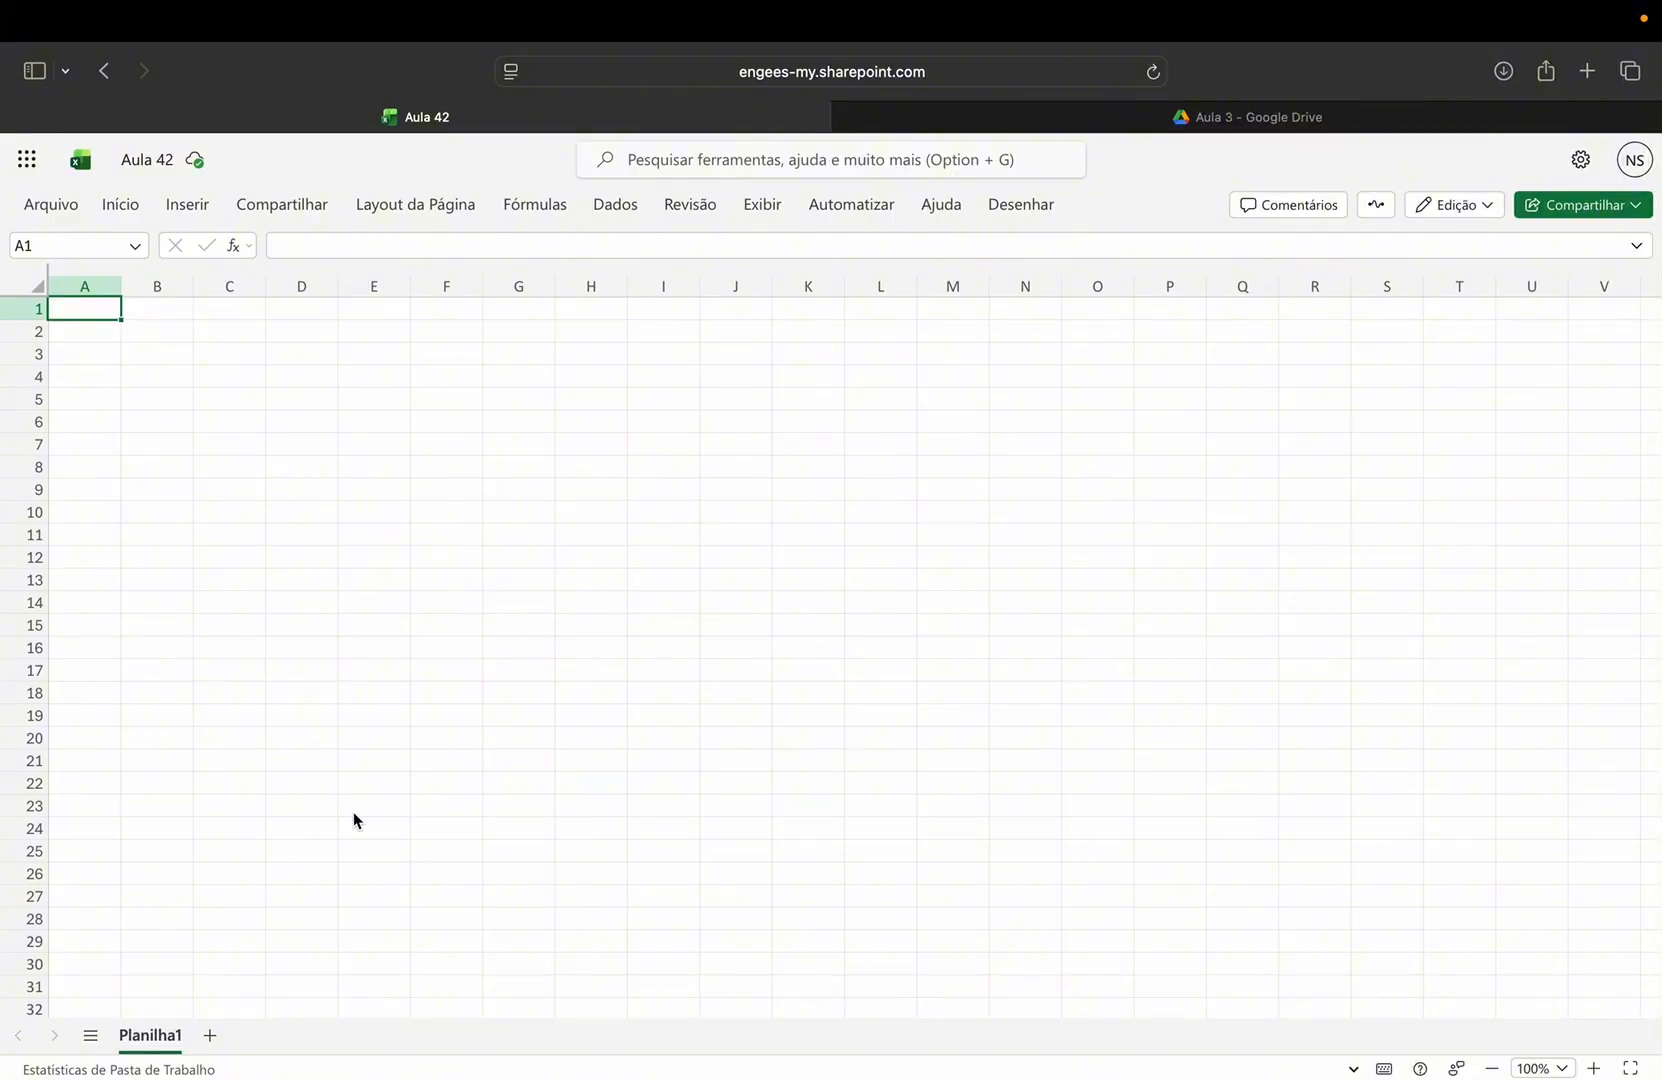
# - Rename the workbook's only sheet as "Janeiro"
pyautogui.doubleClick(170, 1037)
pyautogui.press('BackSpace')
pyautogui.write('Janeiro')
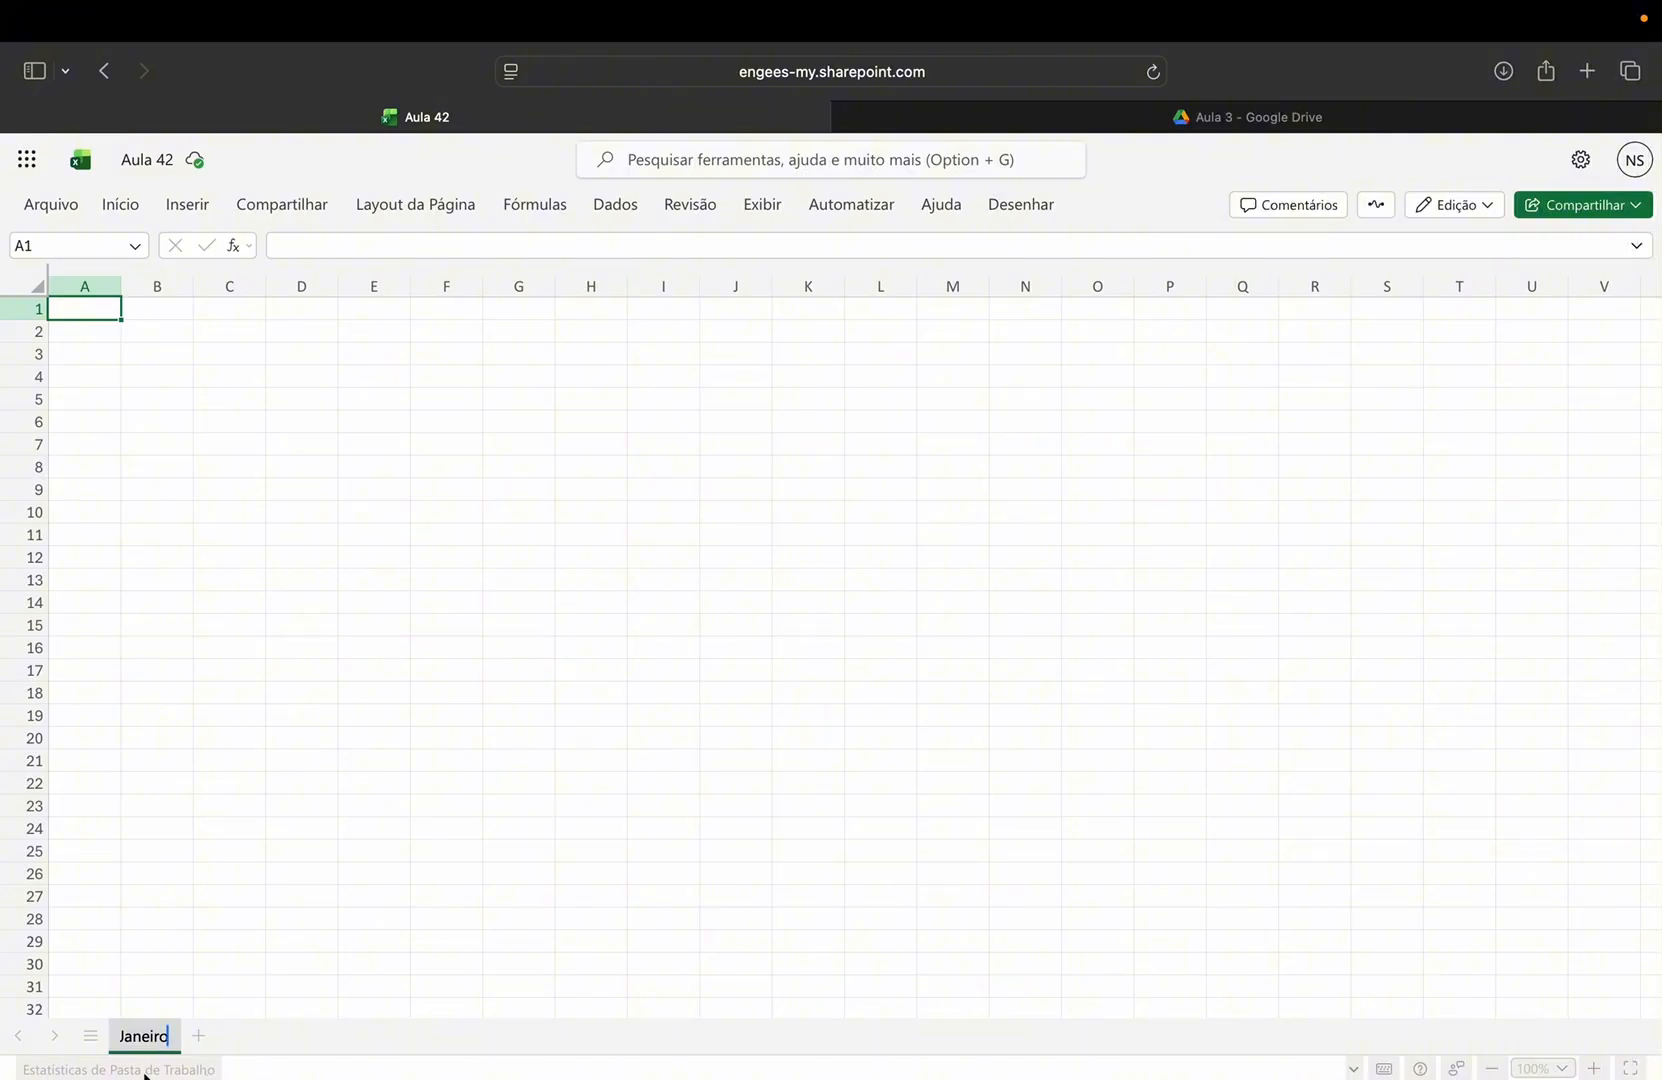
pyautogui.press('Return')
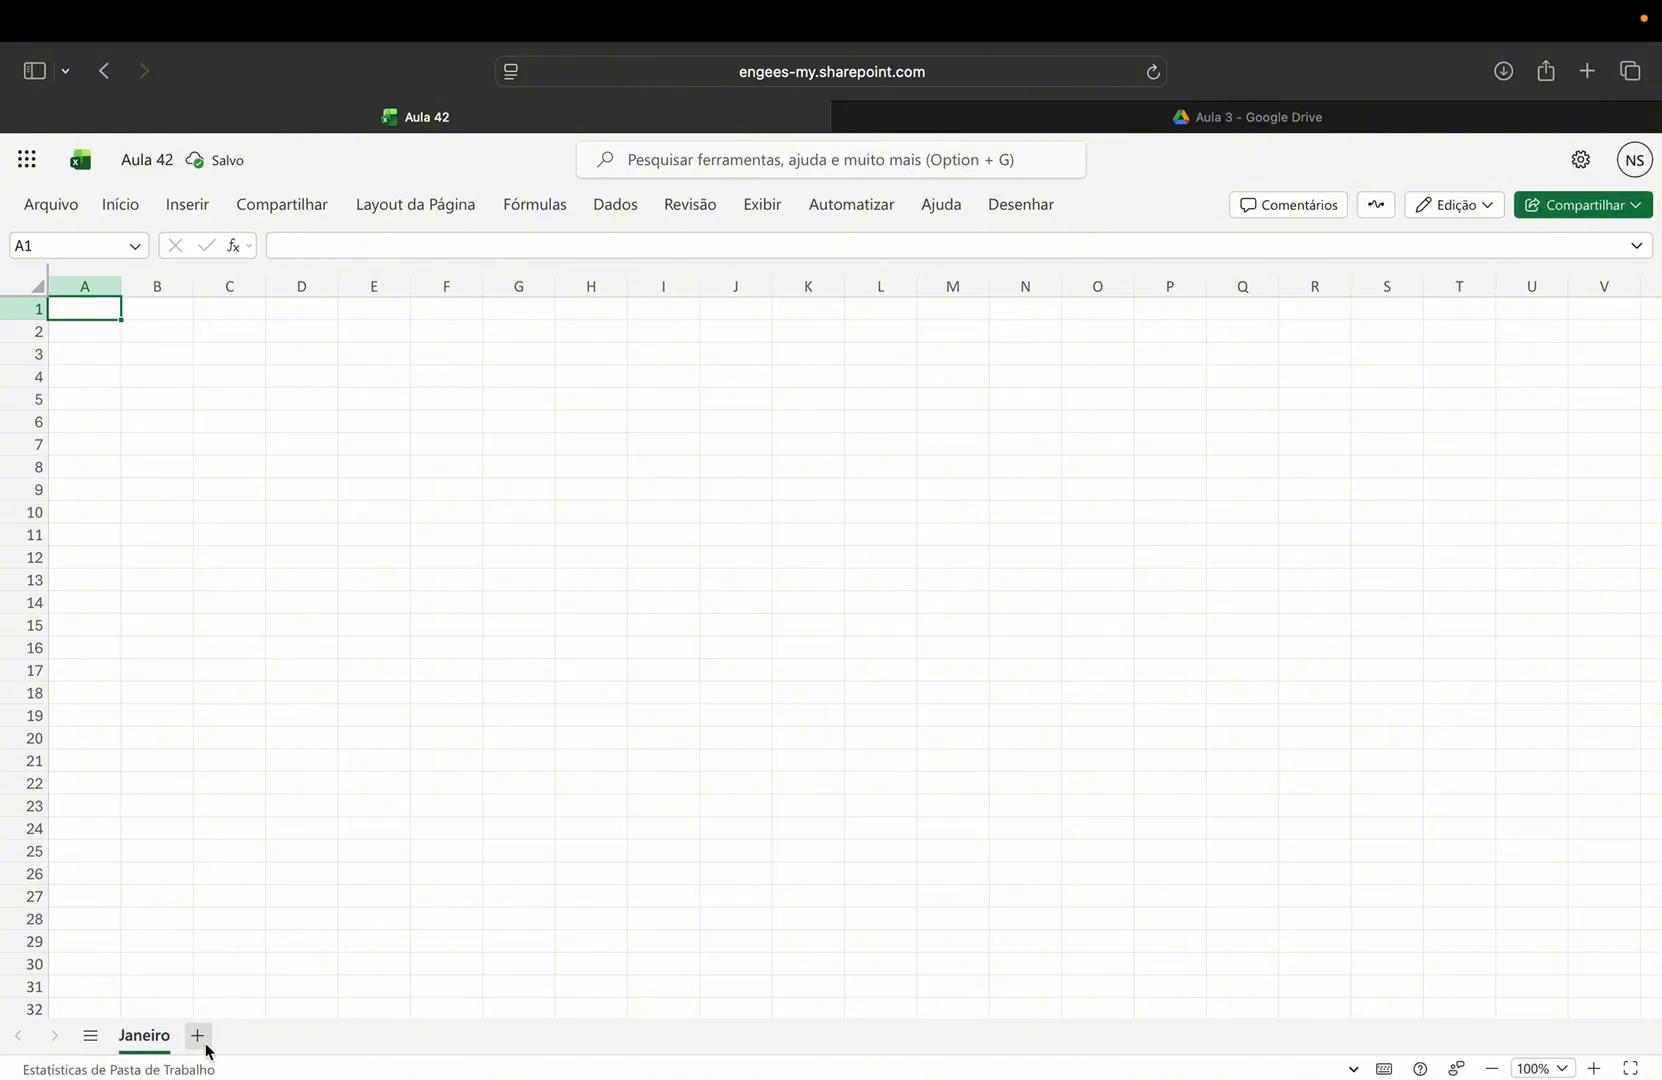
# - Add a second sheet and name it "Fevereiro"
pyautogui.click(200, 1040)
pyautogui.doubleClick(222, 1040)
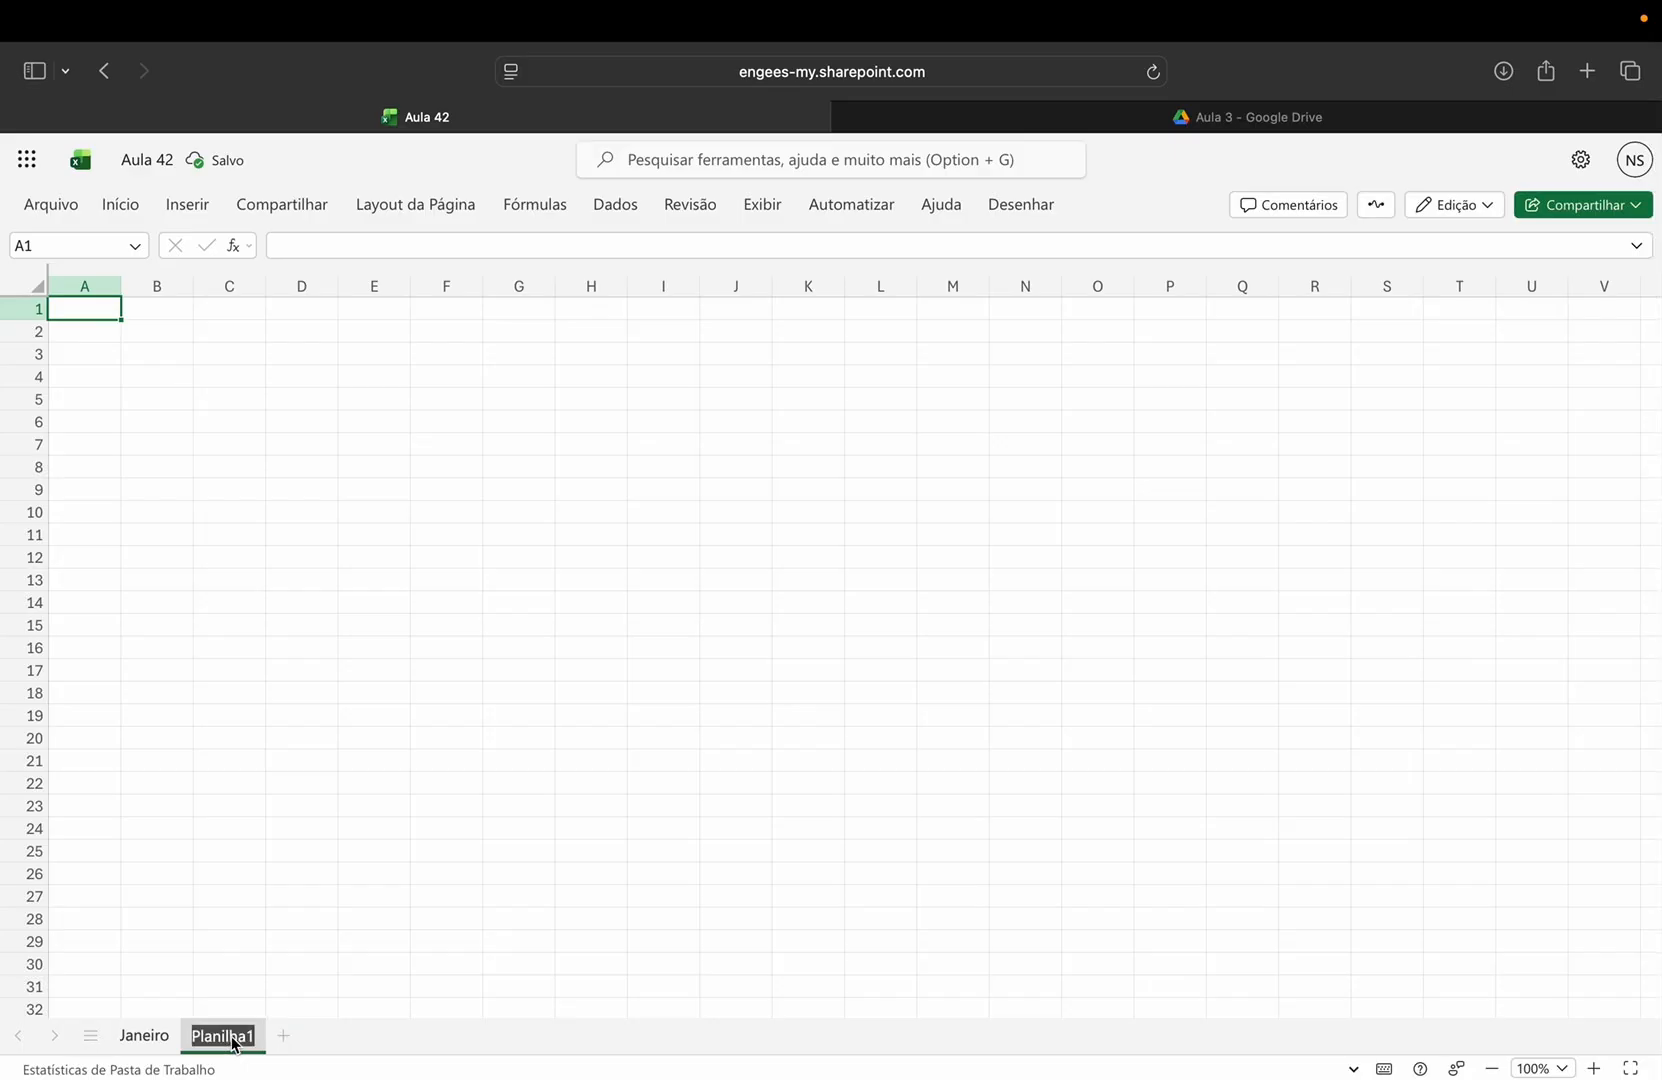
pyautogui.write('Fevereiro')
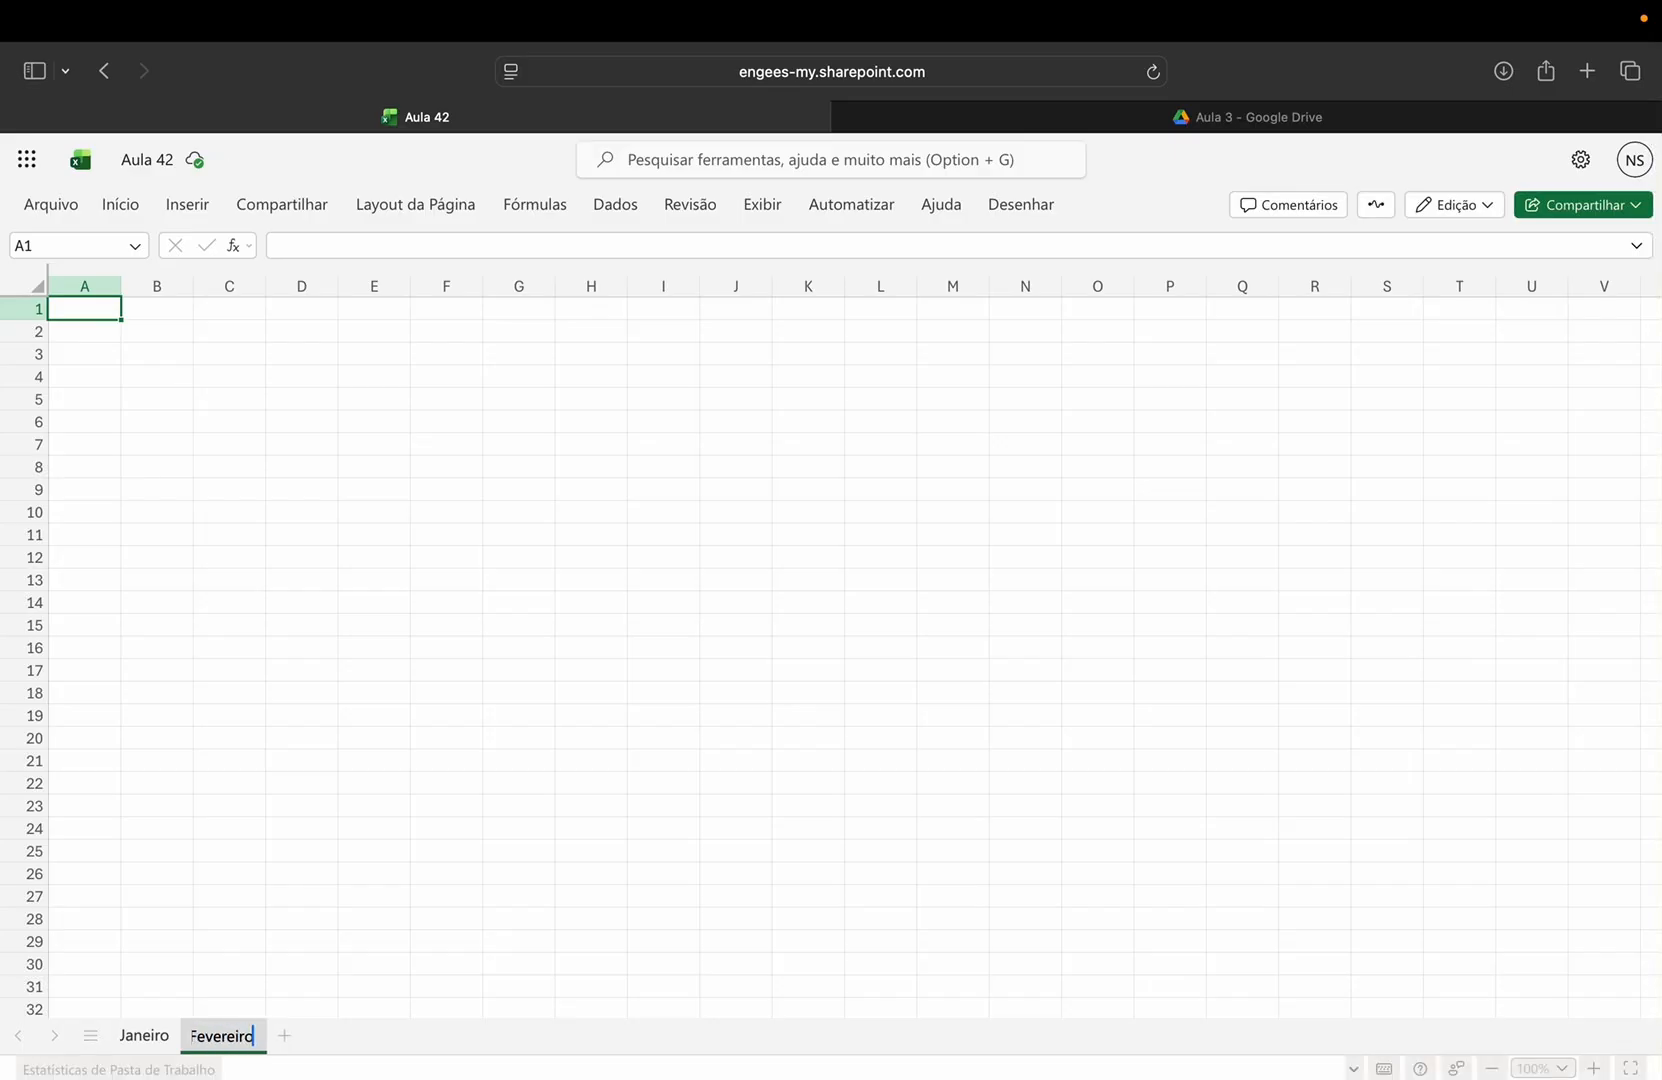
pyautogui.press('Return')
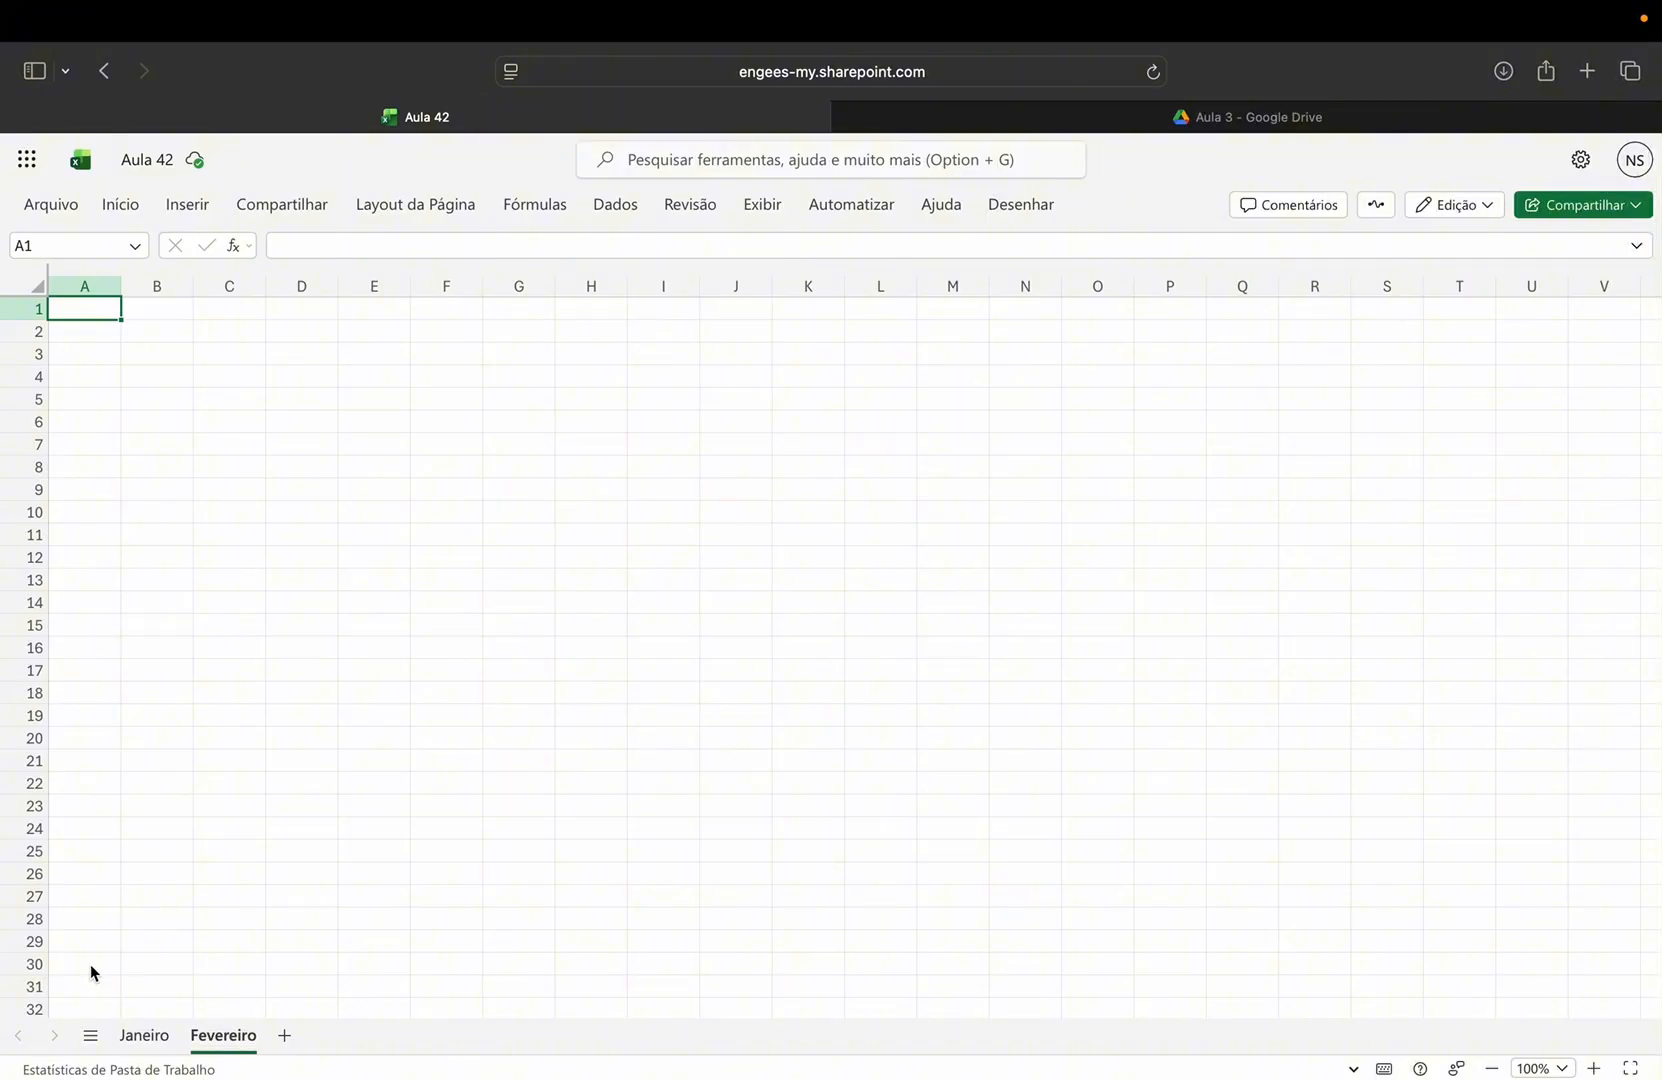
# - Enter the title "Controle Financeiro - Janeiro/2025" in cell A1 of the Janeiro sheet and widen column A to fit it
pyautogui.click(150, 1037)
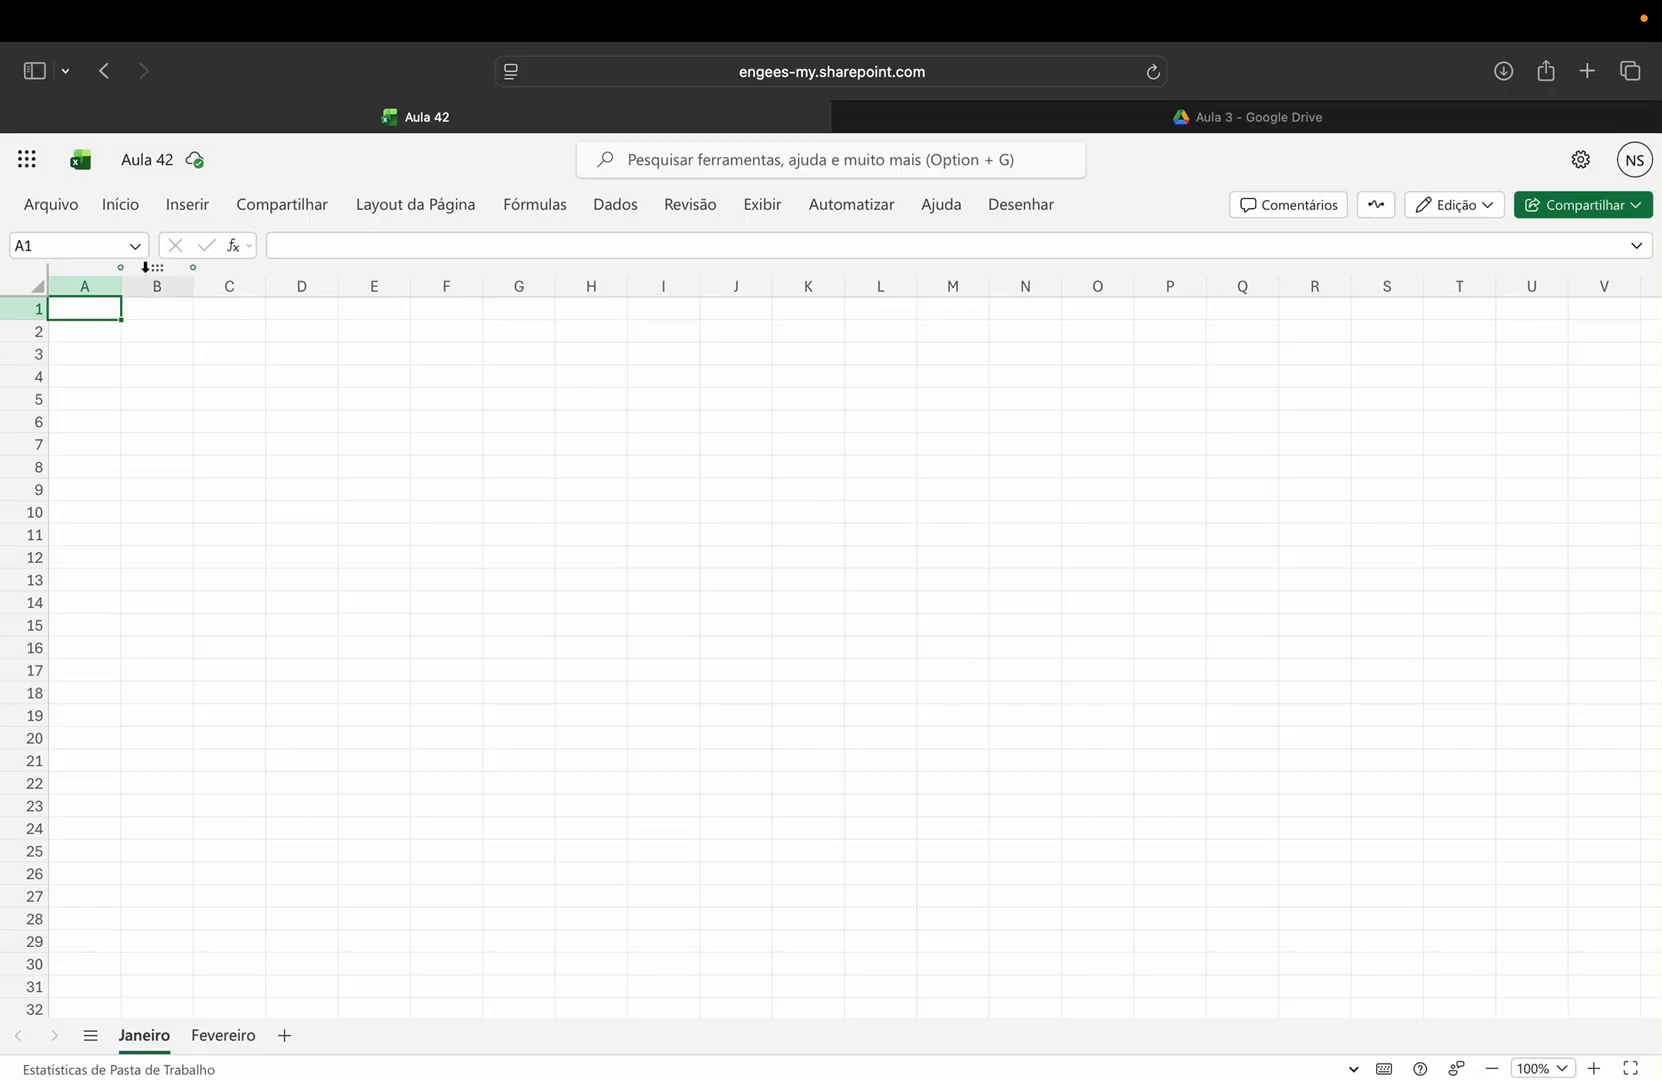
pyautogui.doubleClick(88, 313)
pyautogui.write('Contro')
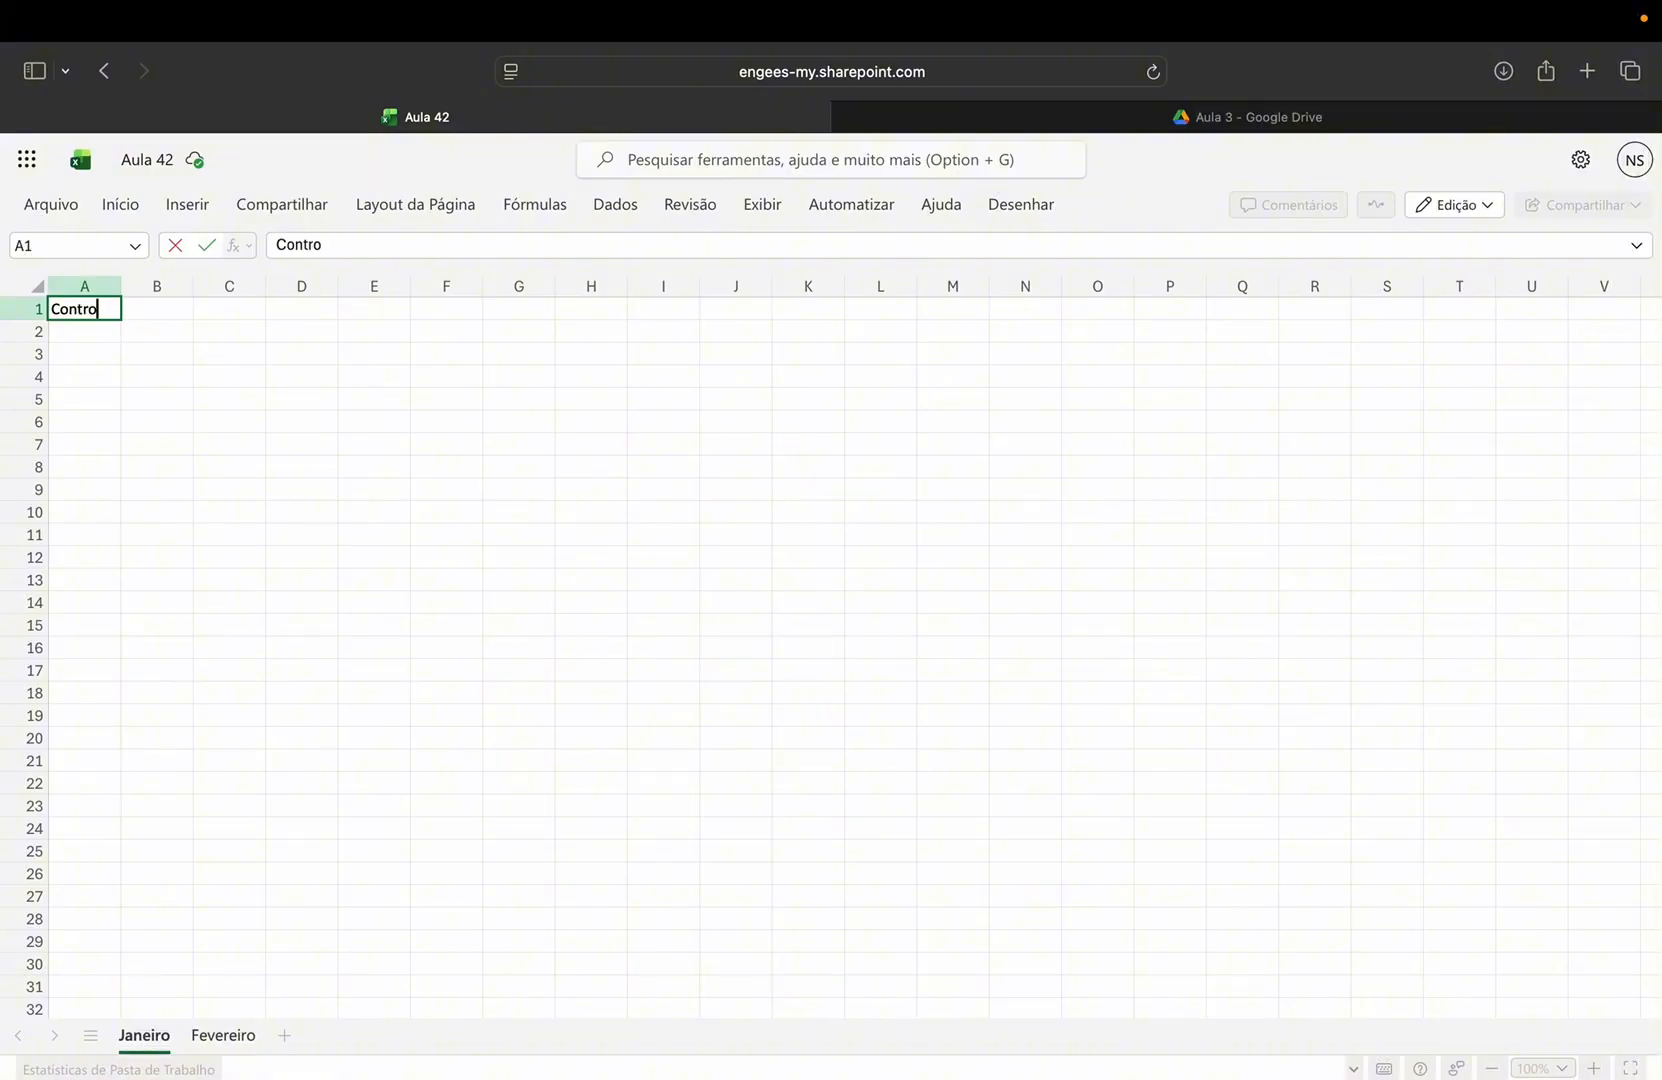
pyautogui.write('le Financ')
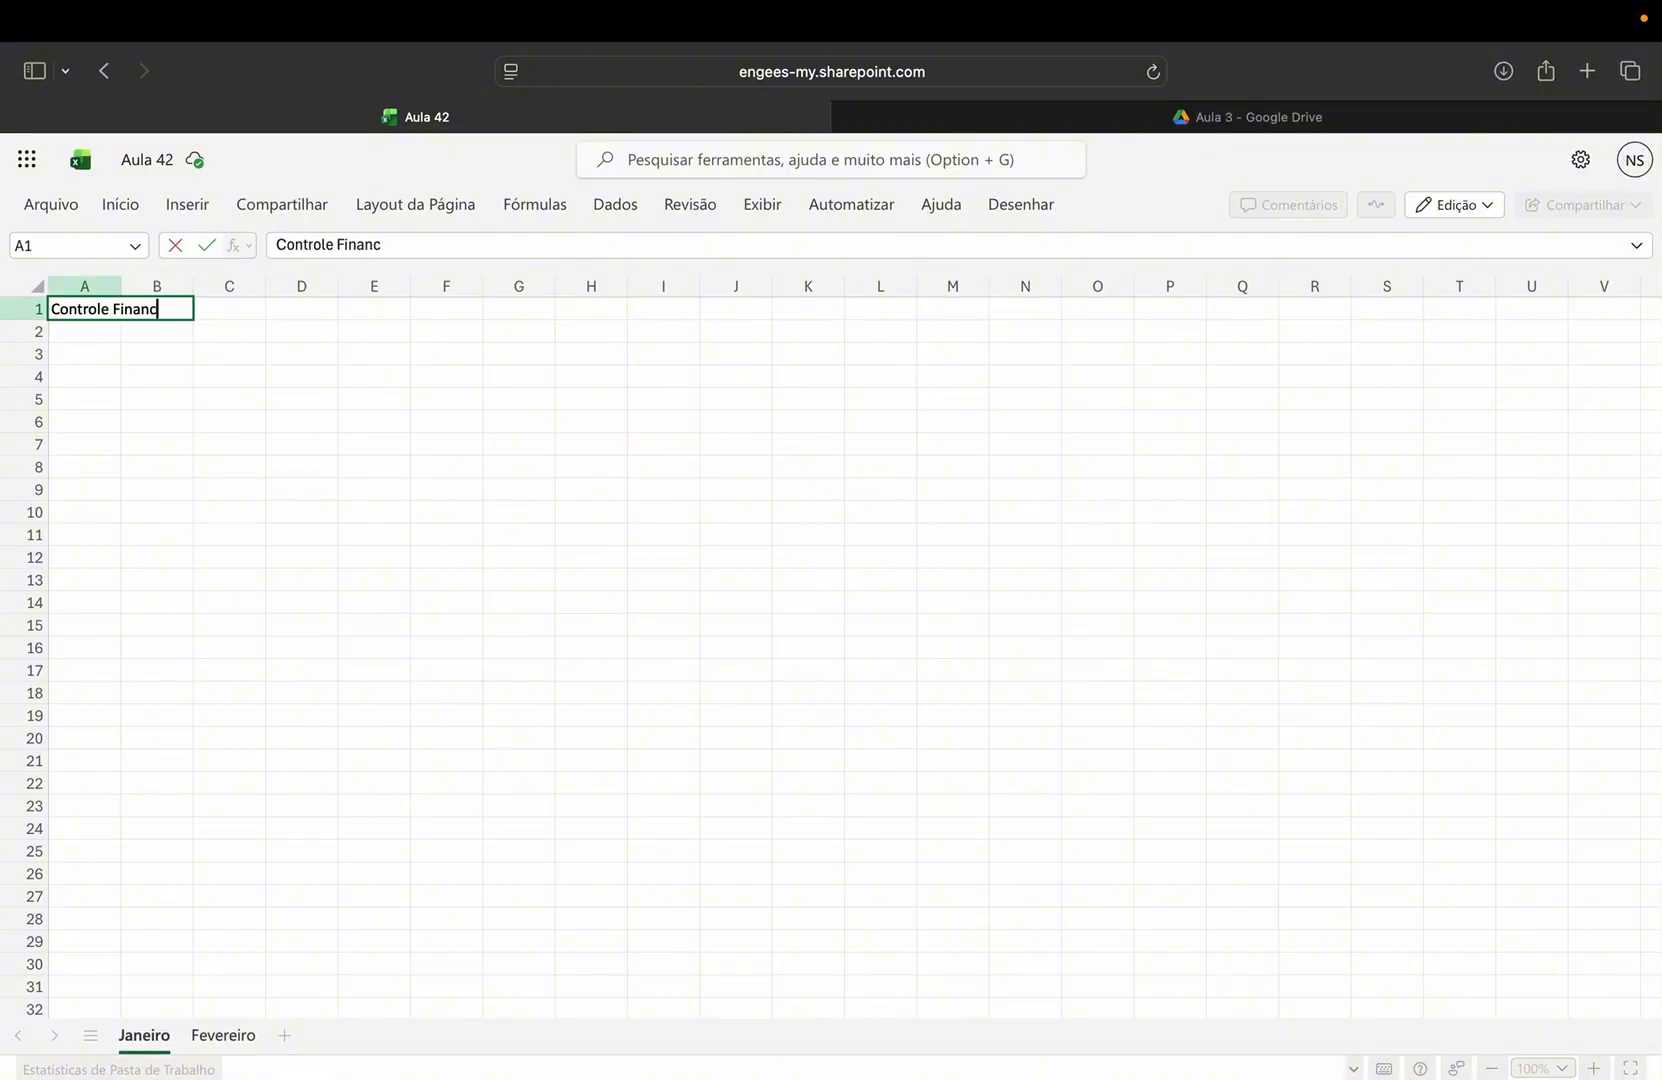
pyautogui.write('eiro - Janeiro')
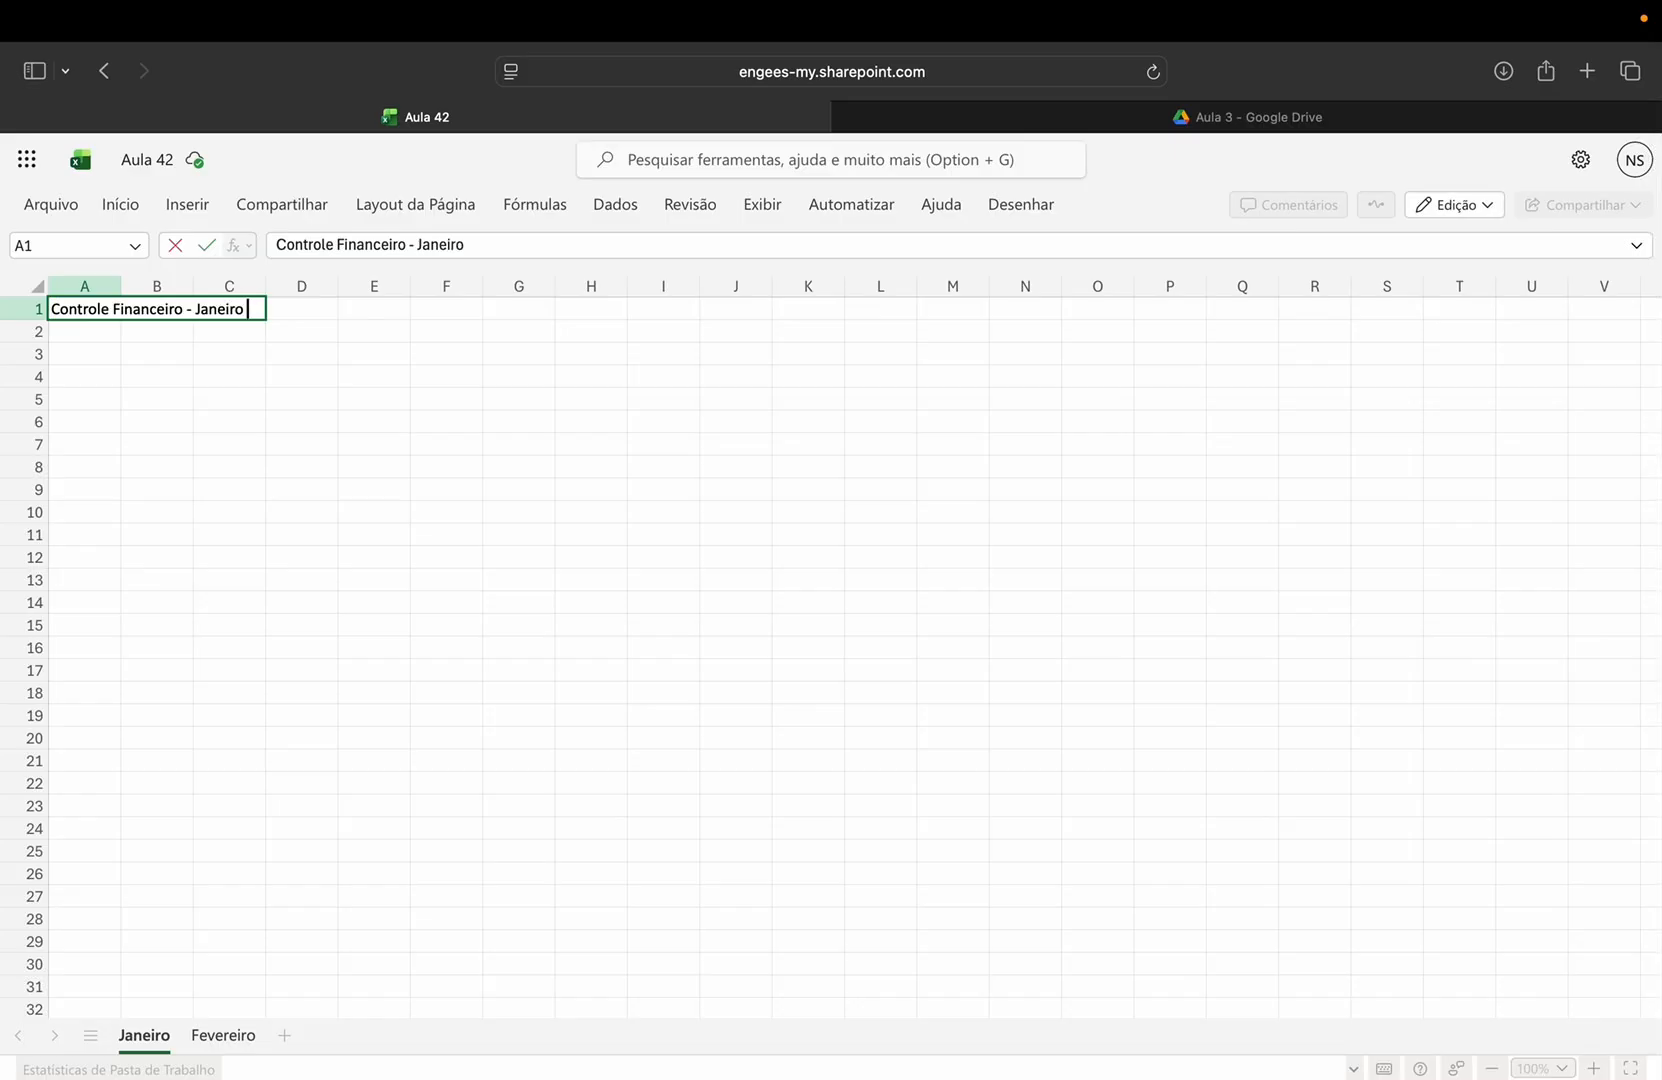
pyautogui.write('/2025')
pyautogui.press('Return')
pyautogui.click(113, 310)
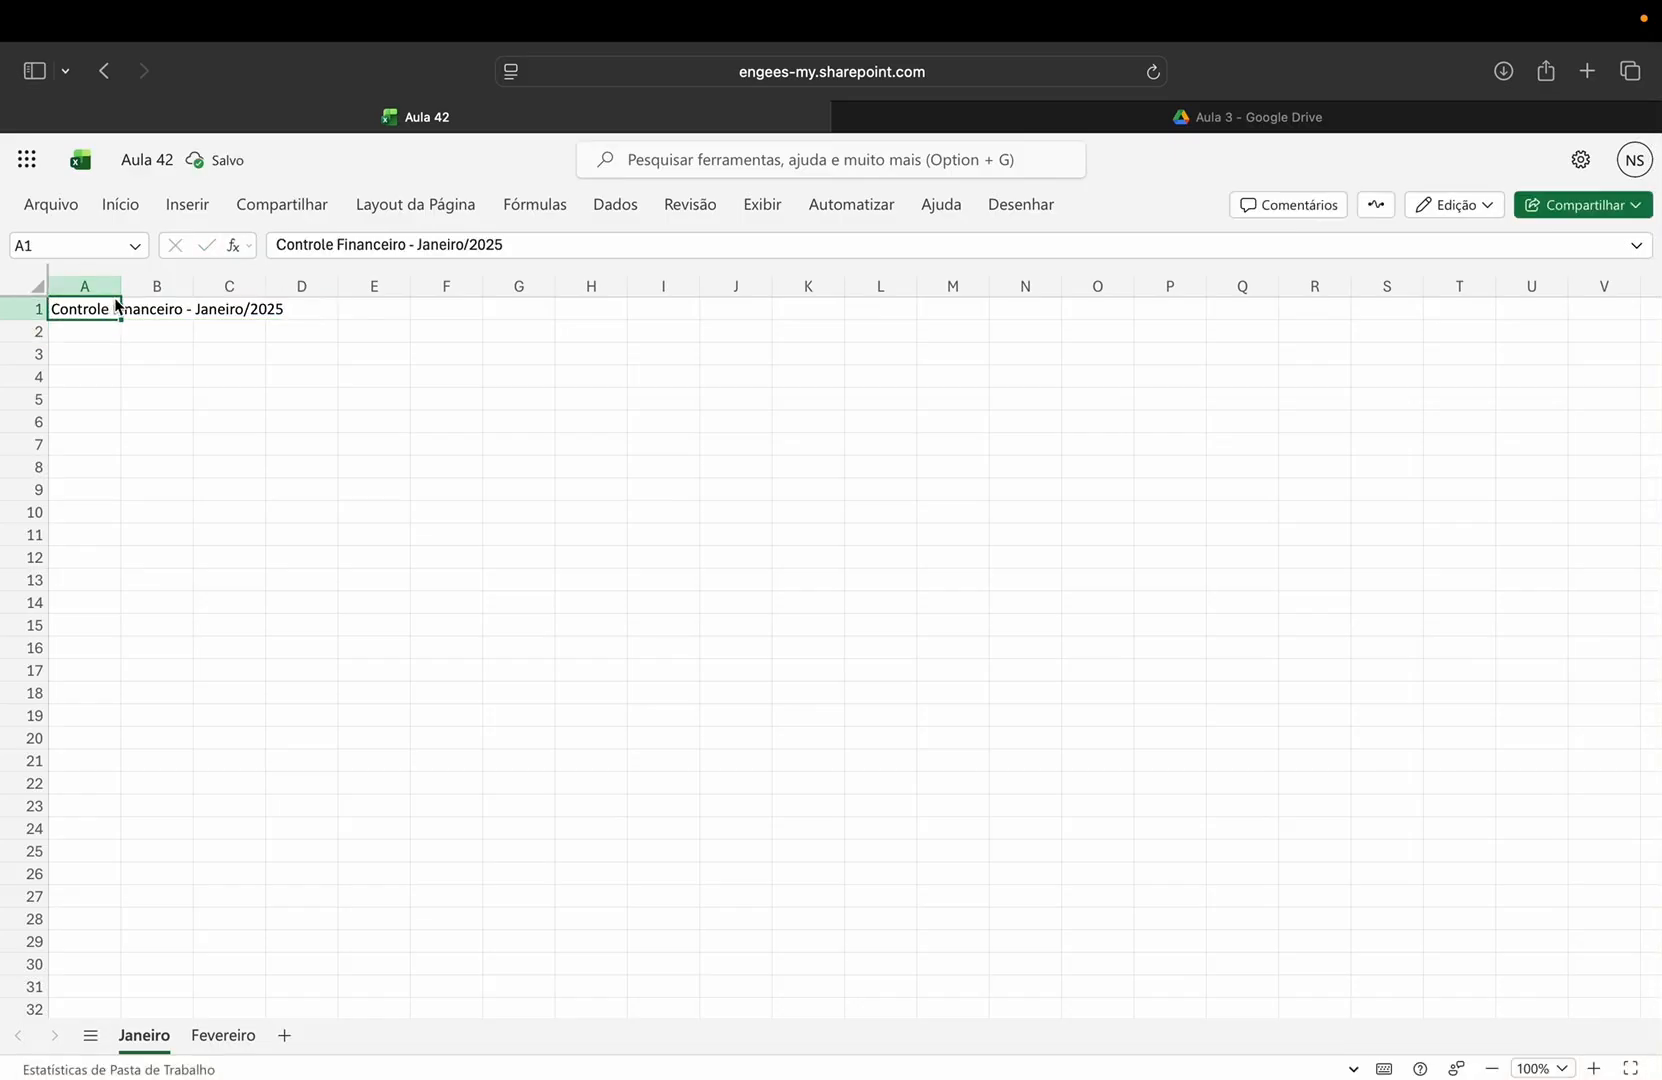
pyautogui.moveTo(121, 289); pyautogui.dragTo(294, 289)
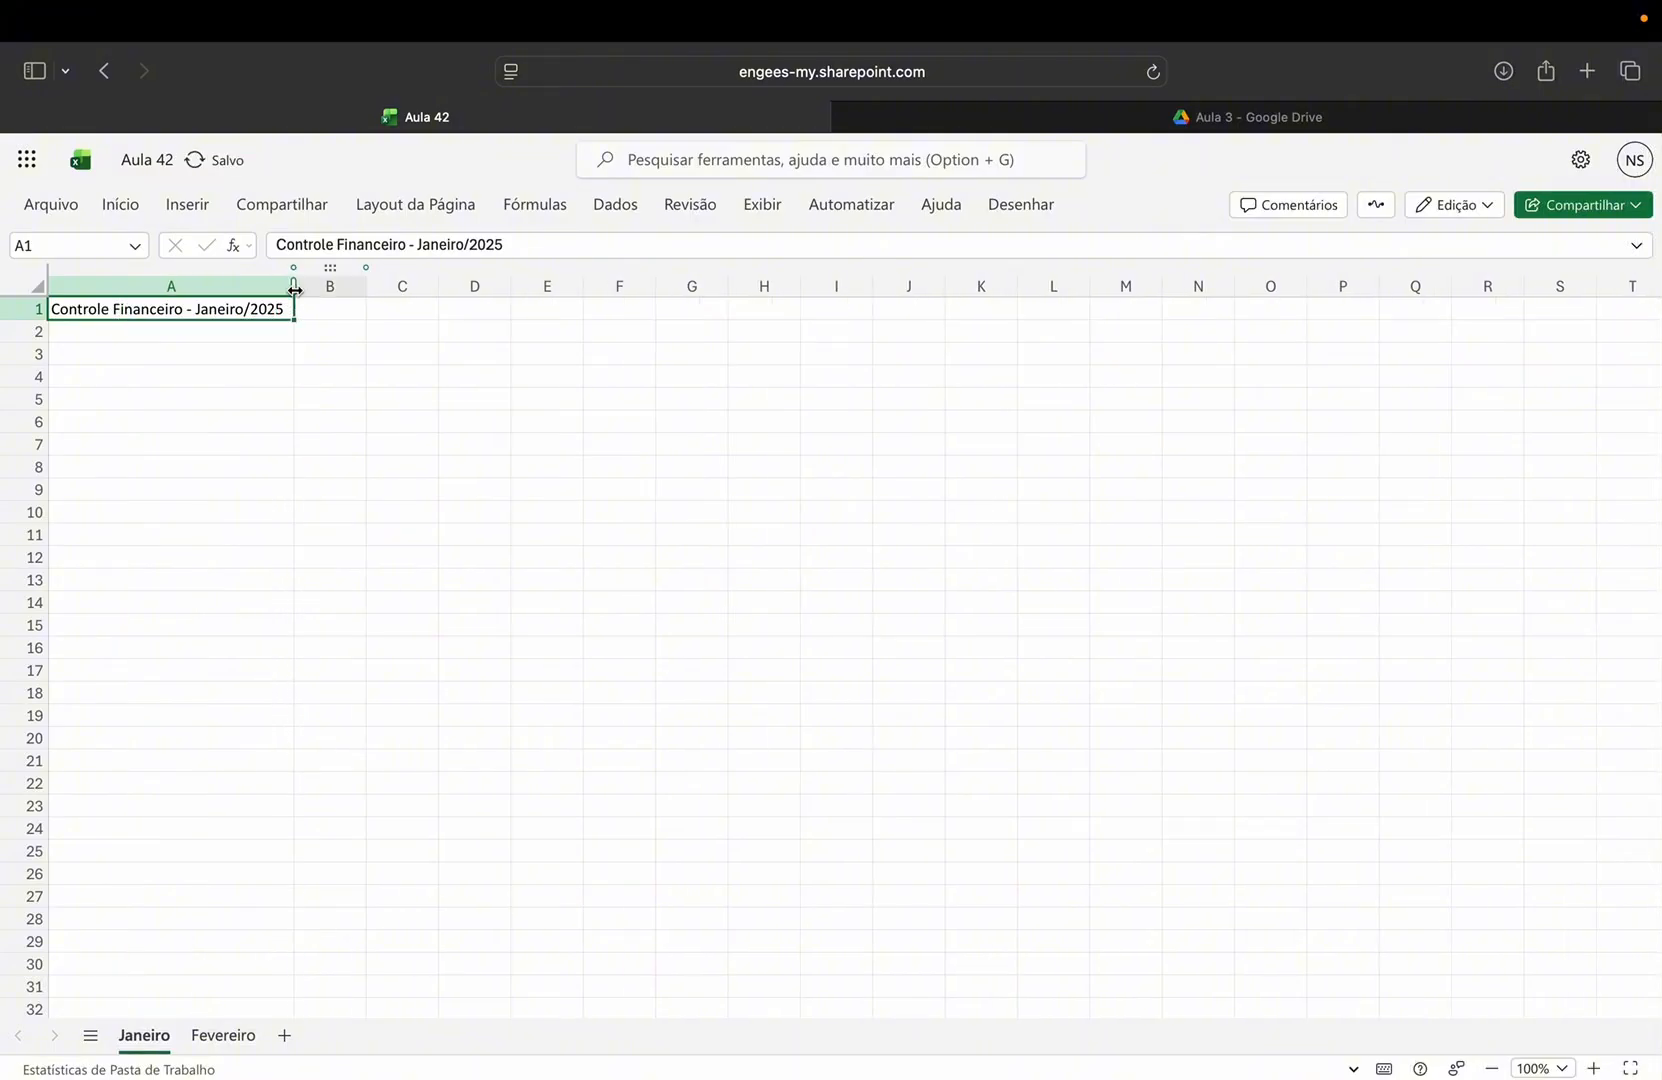
# - Enter the column header "Tipo" in cell A2
pyautogui.click(182, 331)
pyautogui.write('Tipo')
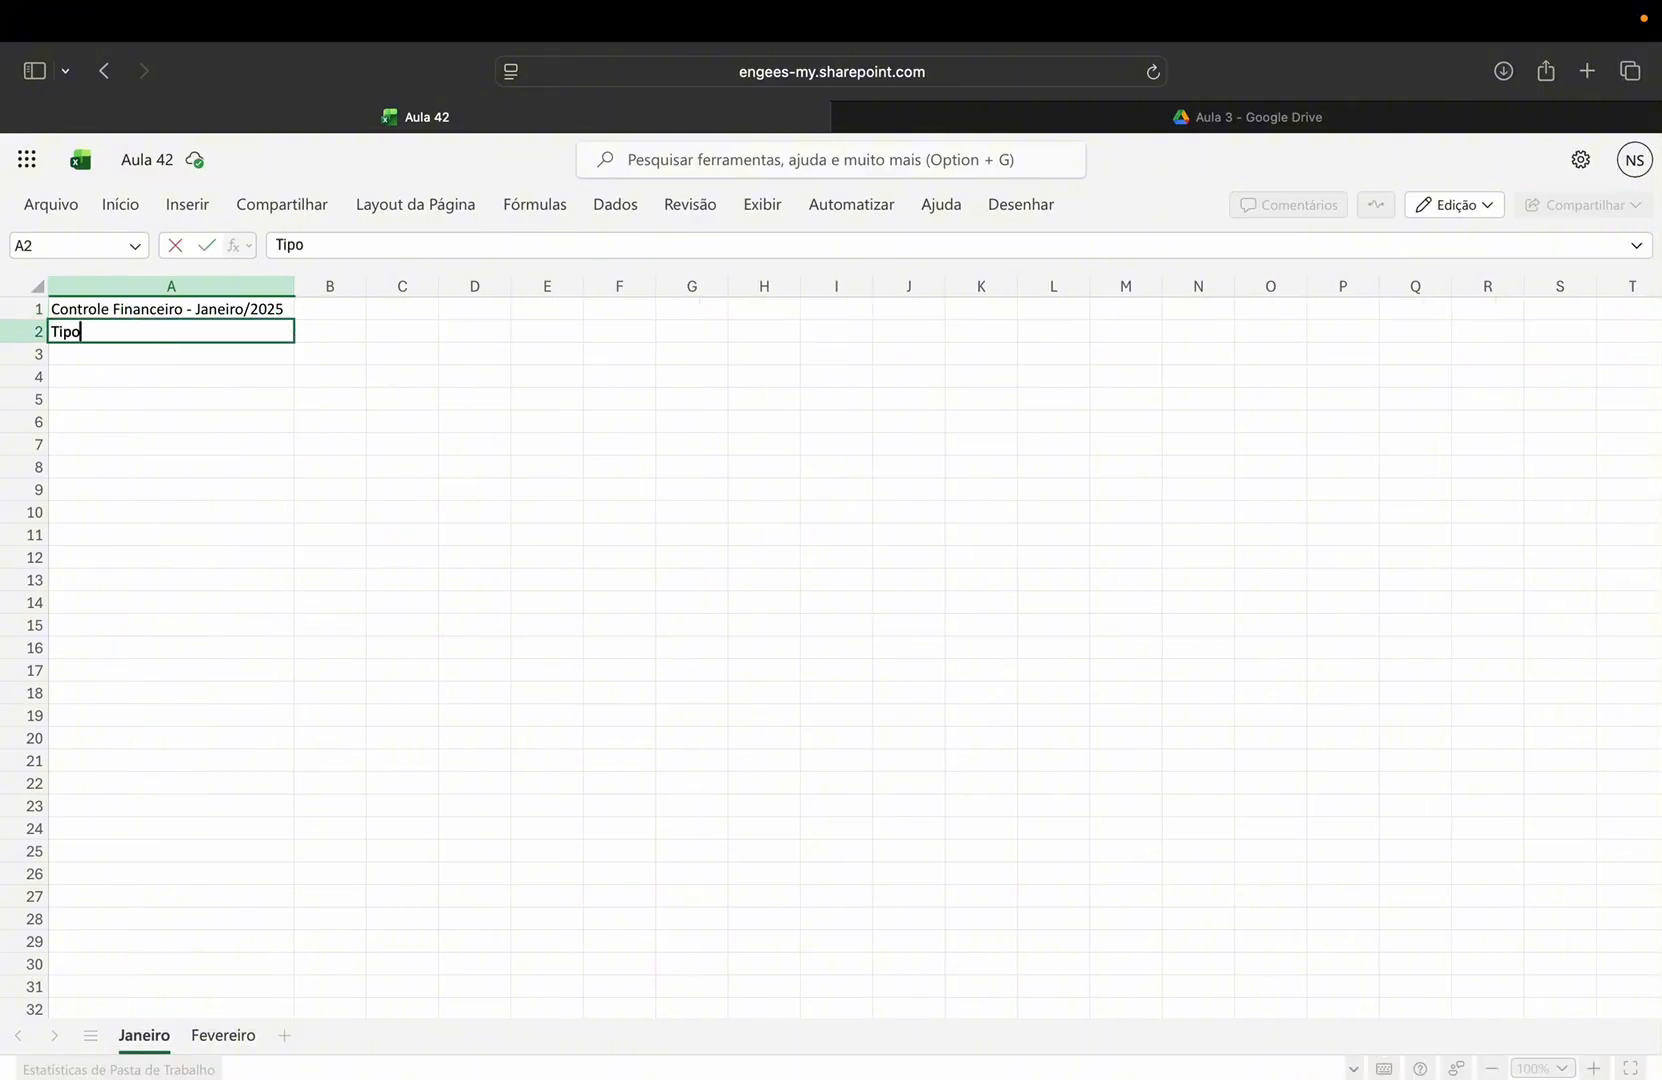
pyautogui.click(166, 358)
pyautogui.write('entrada')
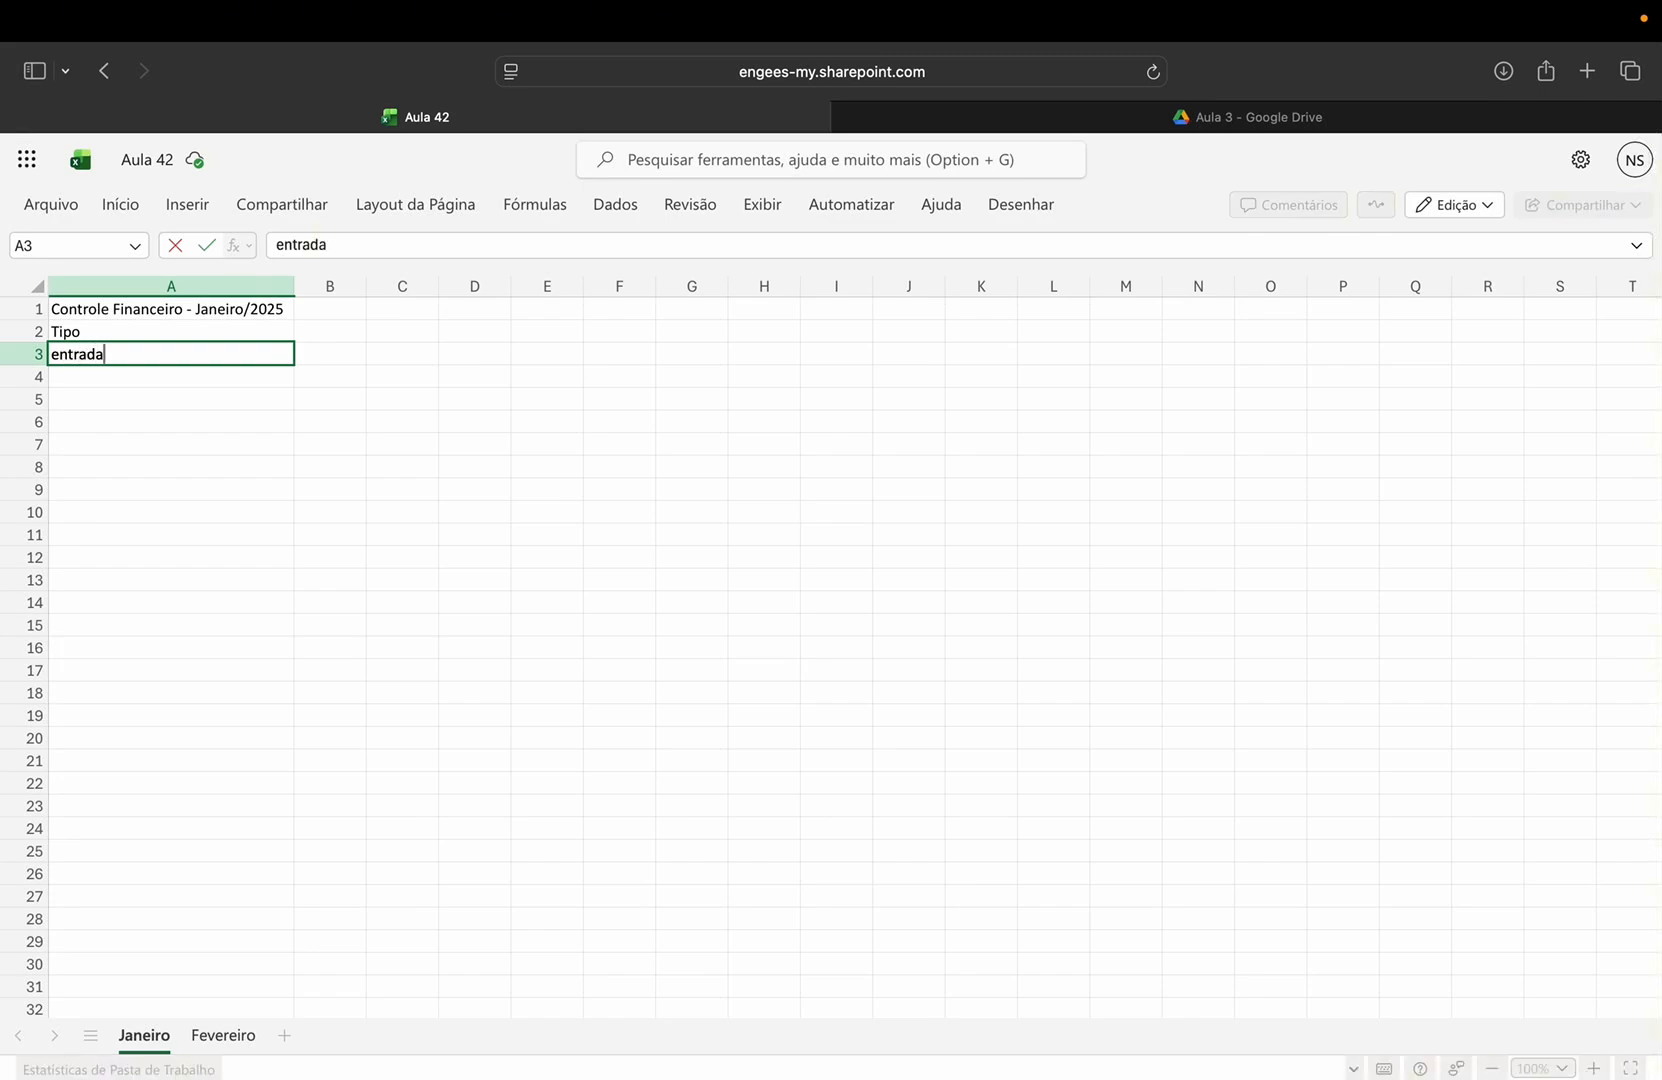
pyautogui.press('BackSpace')
pyautogui.press('BackSpace')
pyautogui.press('BackSpace')
pyautogui.press('BackSpace')
pyautogui.press('BackSpace')
pyautogui.press('BackSpace')
pyautogui.press('BackSpace')
# - Enter the column headers "Categoria", "Descrição" and "Valor (R$)" in cells B2, C2 and D2
pyautogui.click(319, 332)
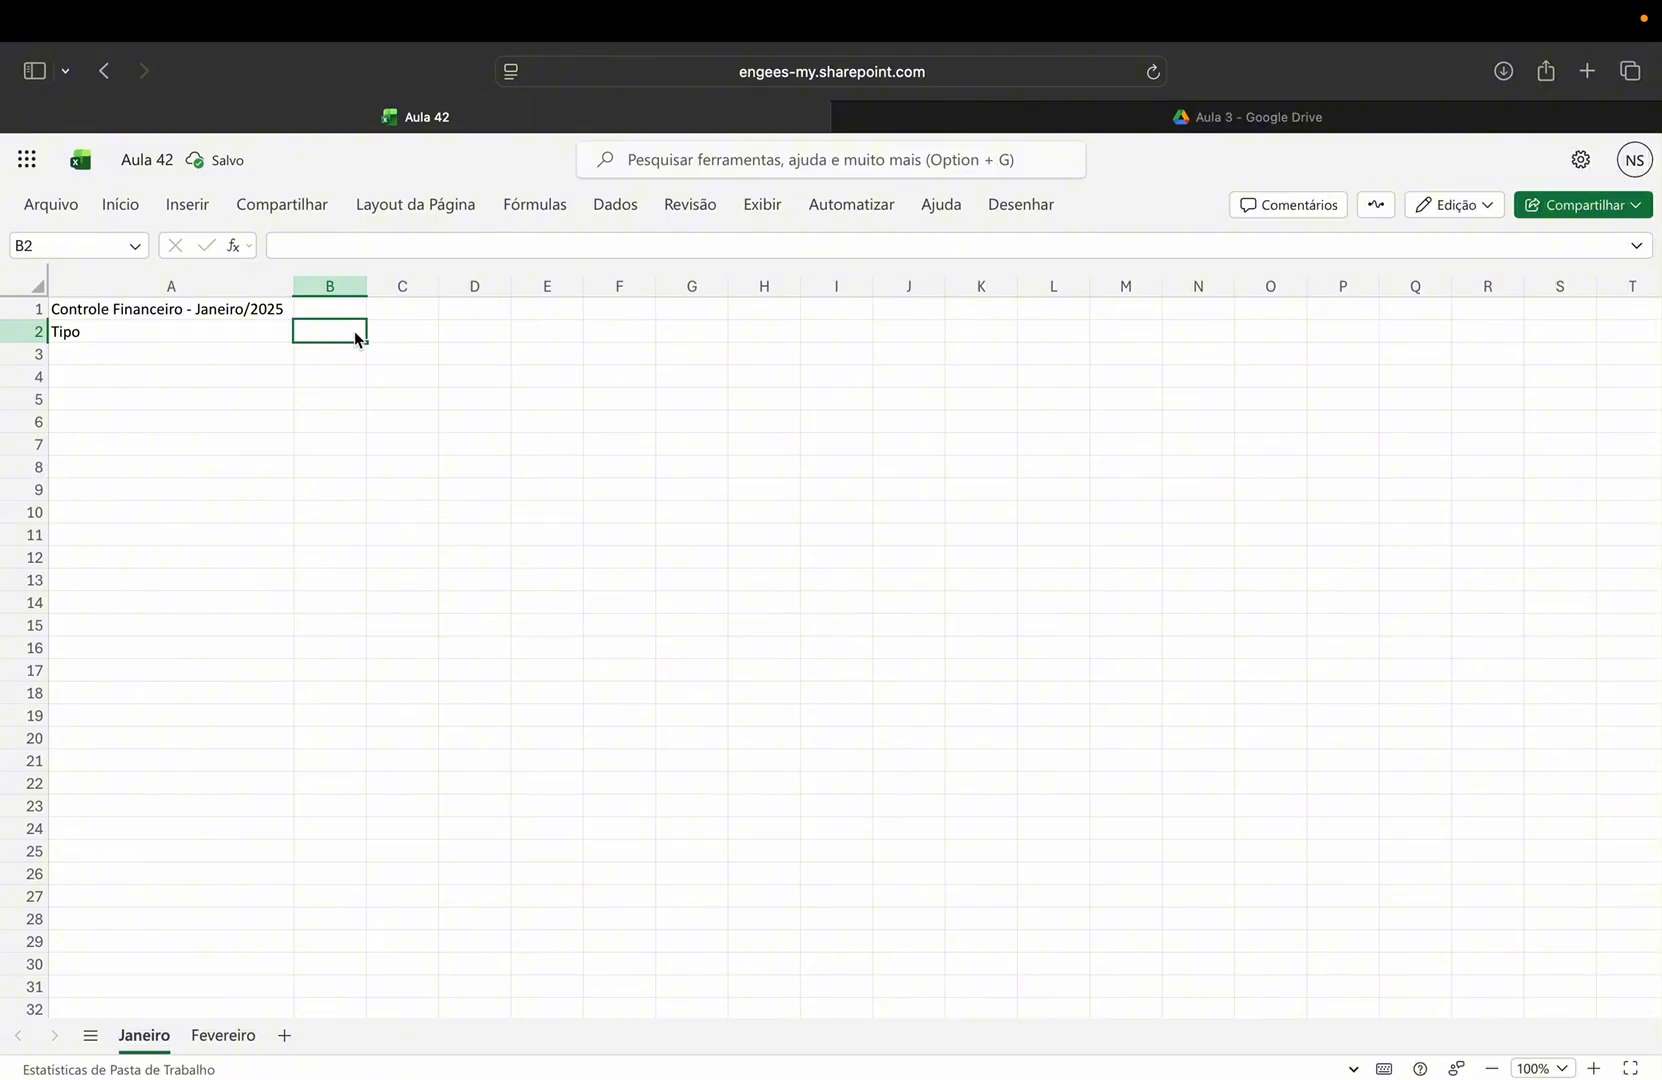
pyautogui.write('Categoria')
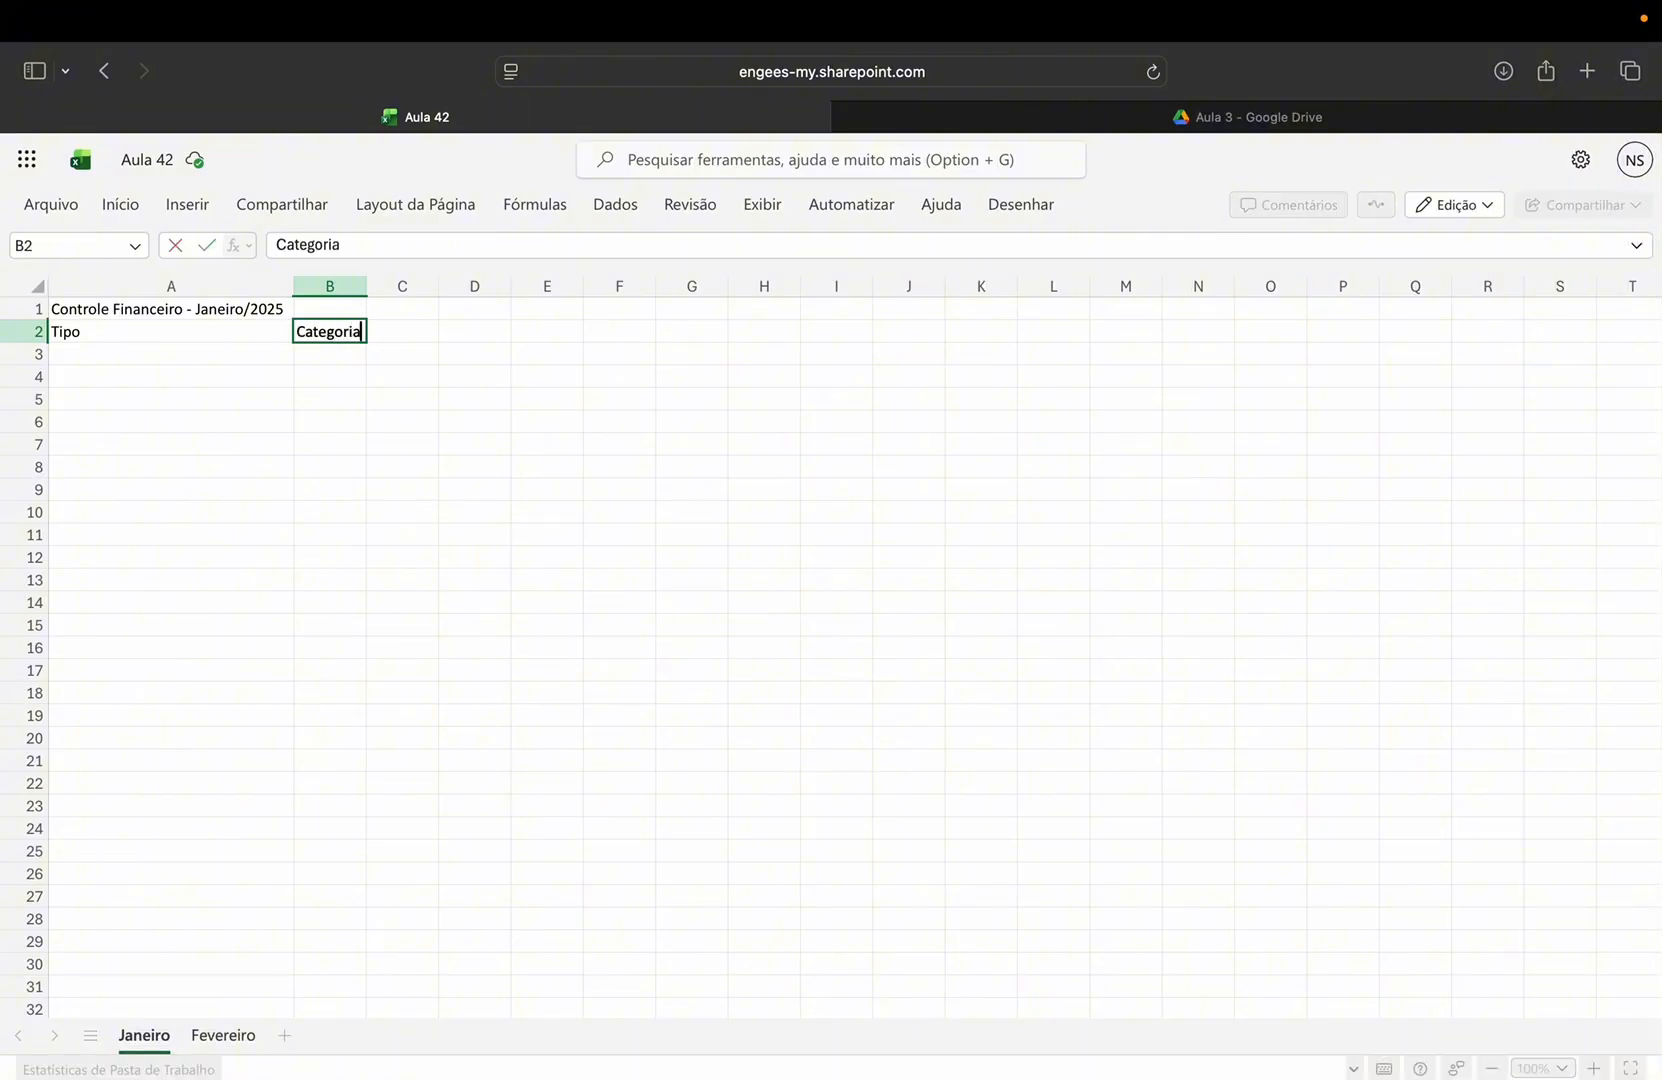
pyautogui.click(408, 339)
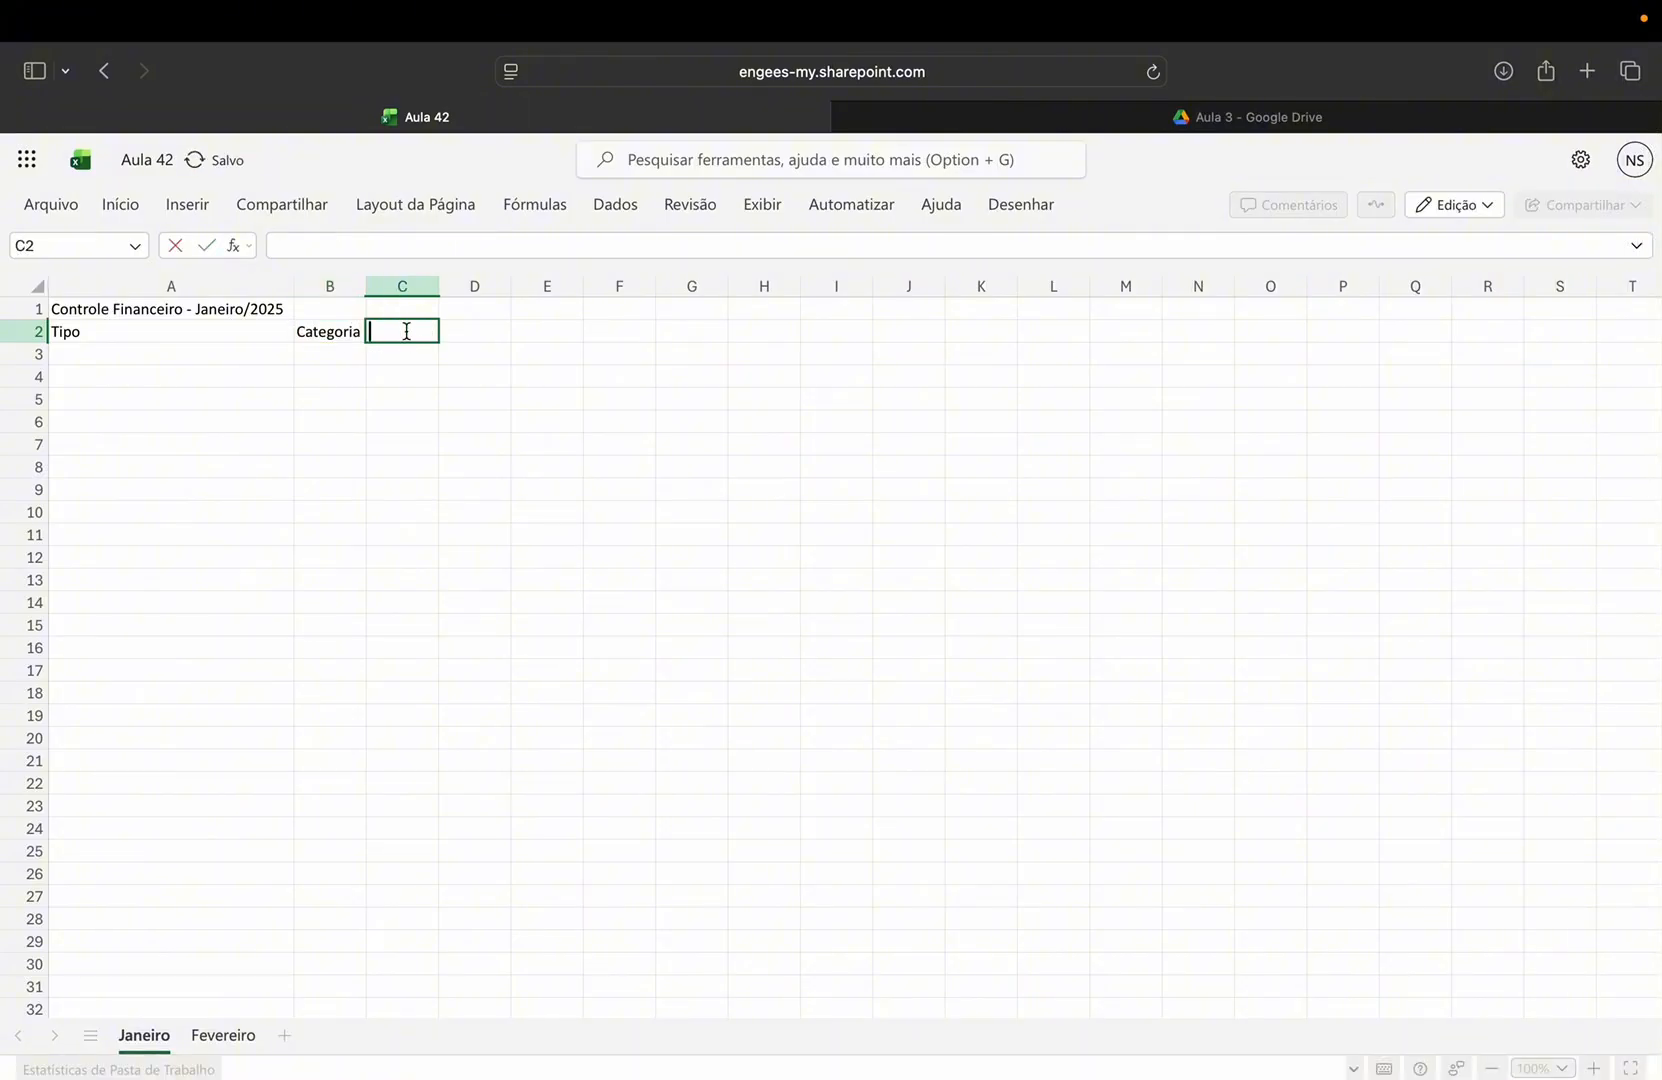
pyautogui.write('Descrição')
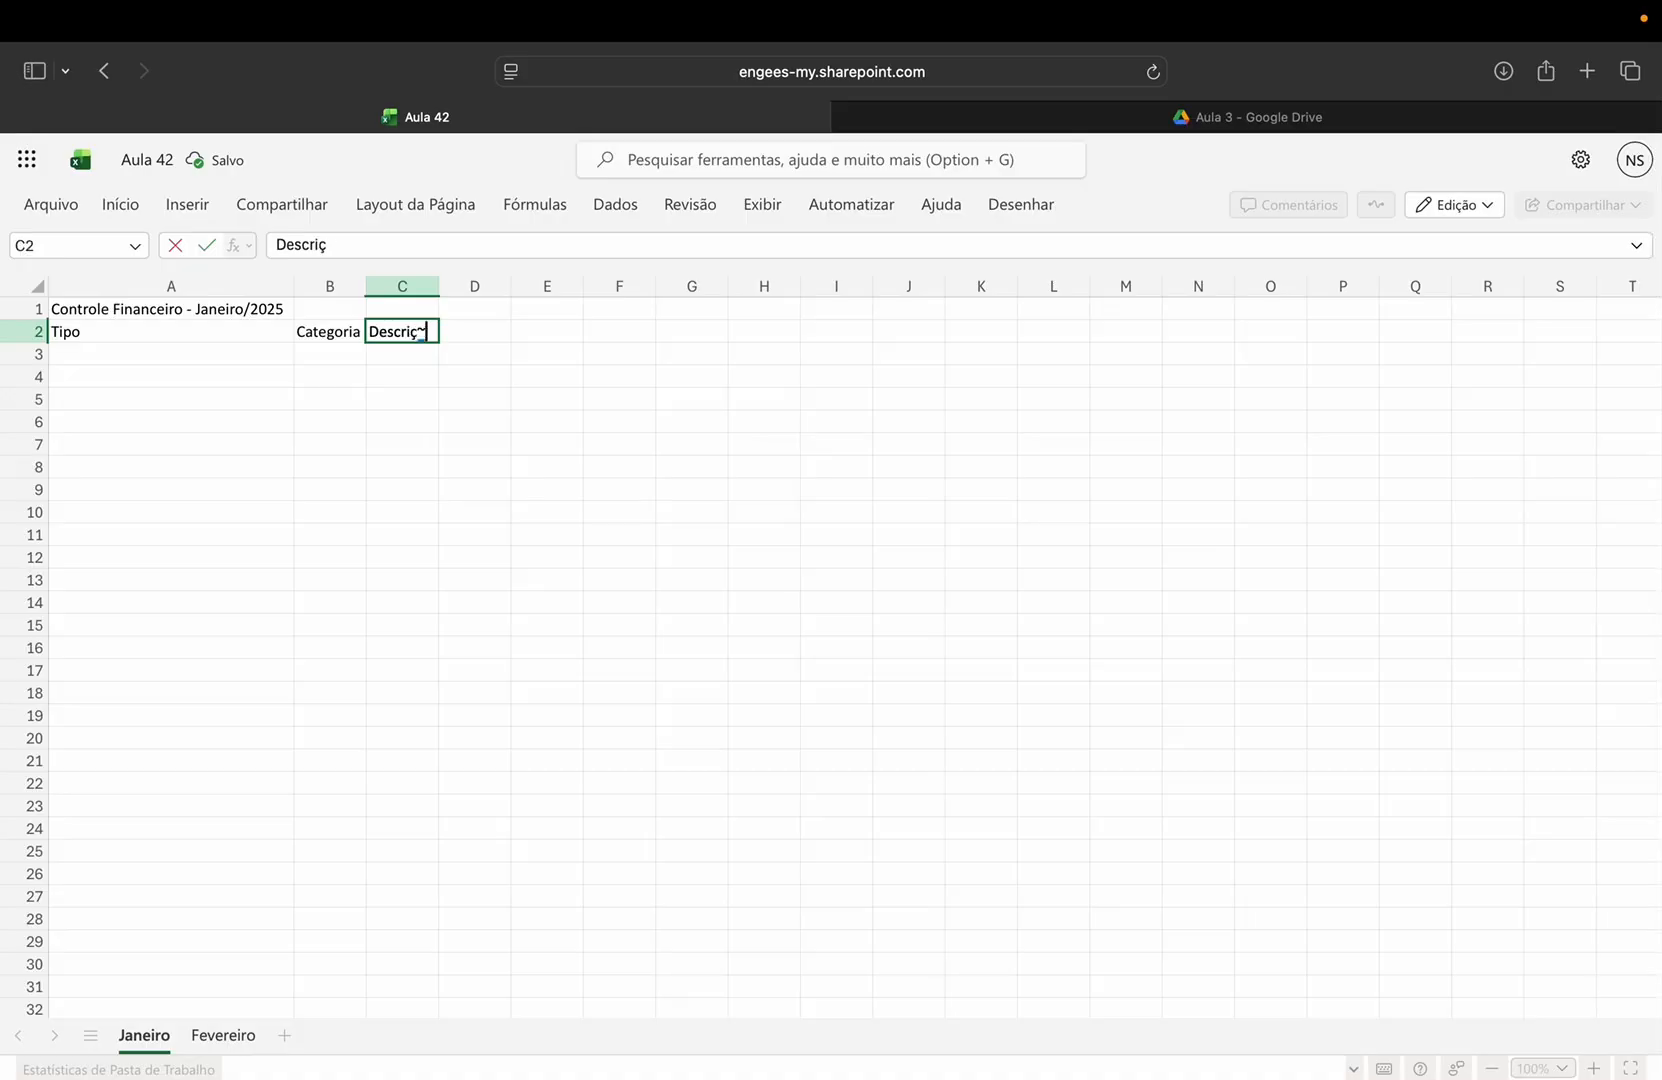
pyautogui.click(487, 338)
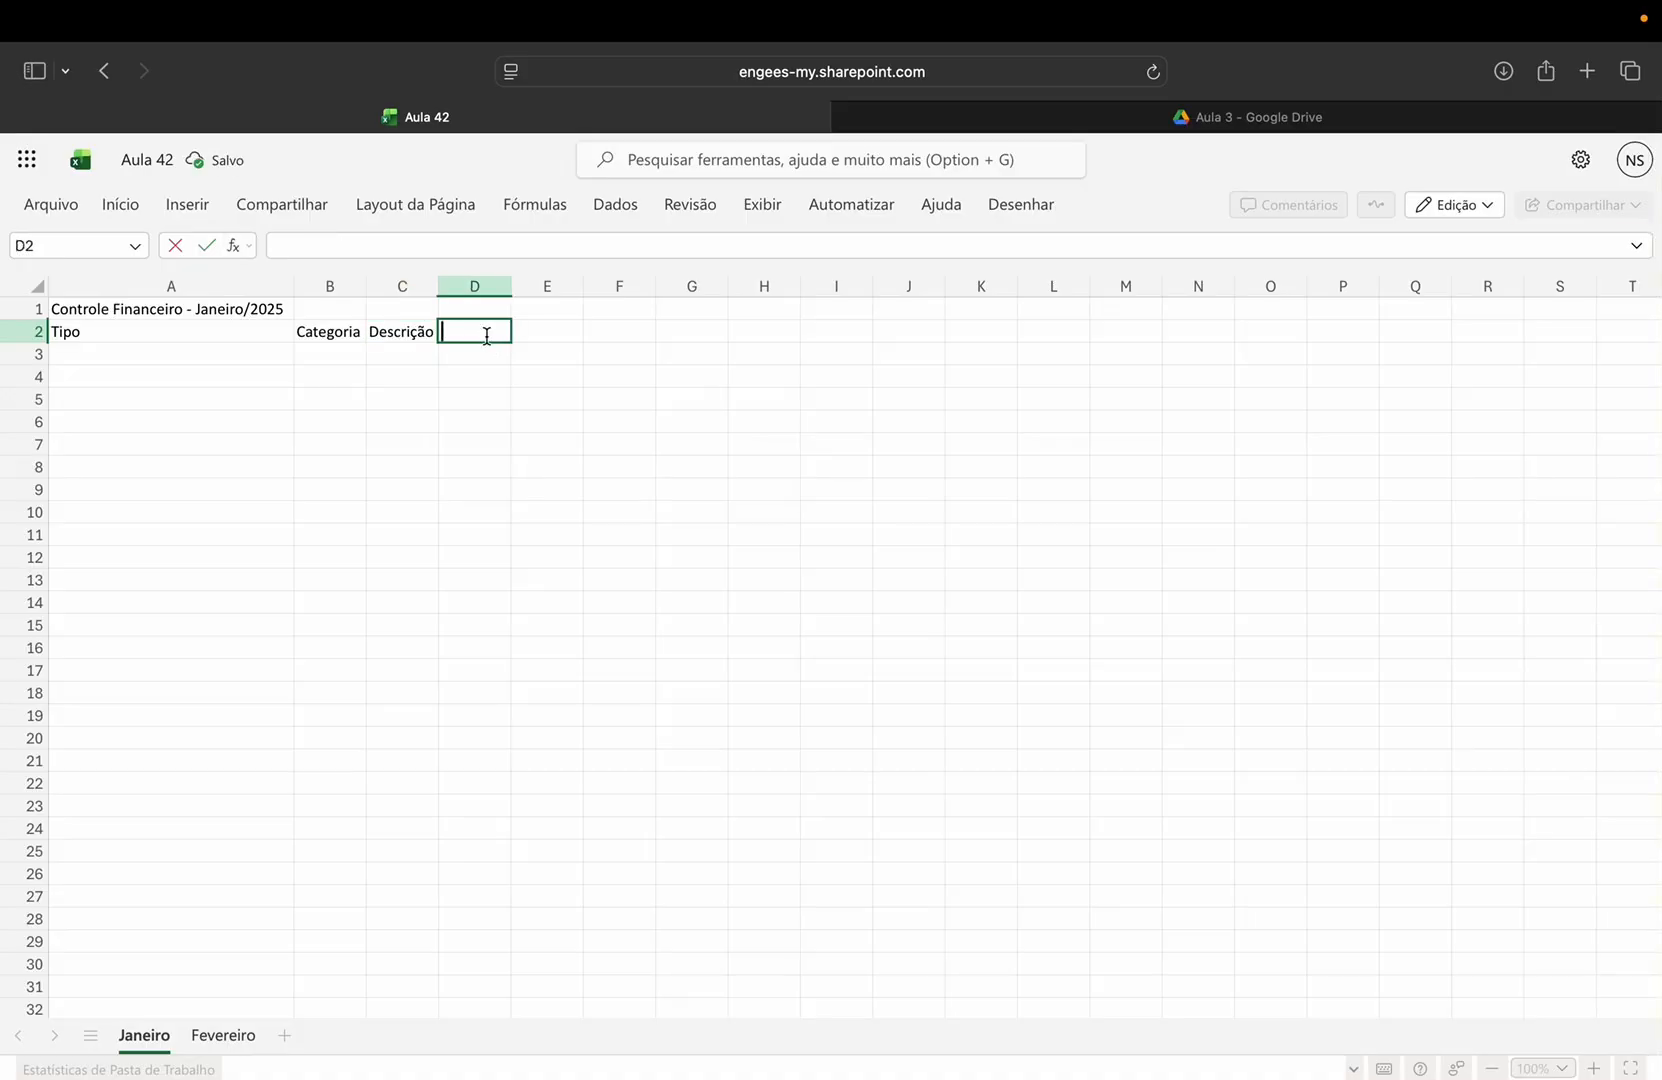
pyautogui.write('Valor (R$)')
pyautogui.click(265, 340)
pyautogui.click(326, 338)
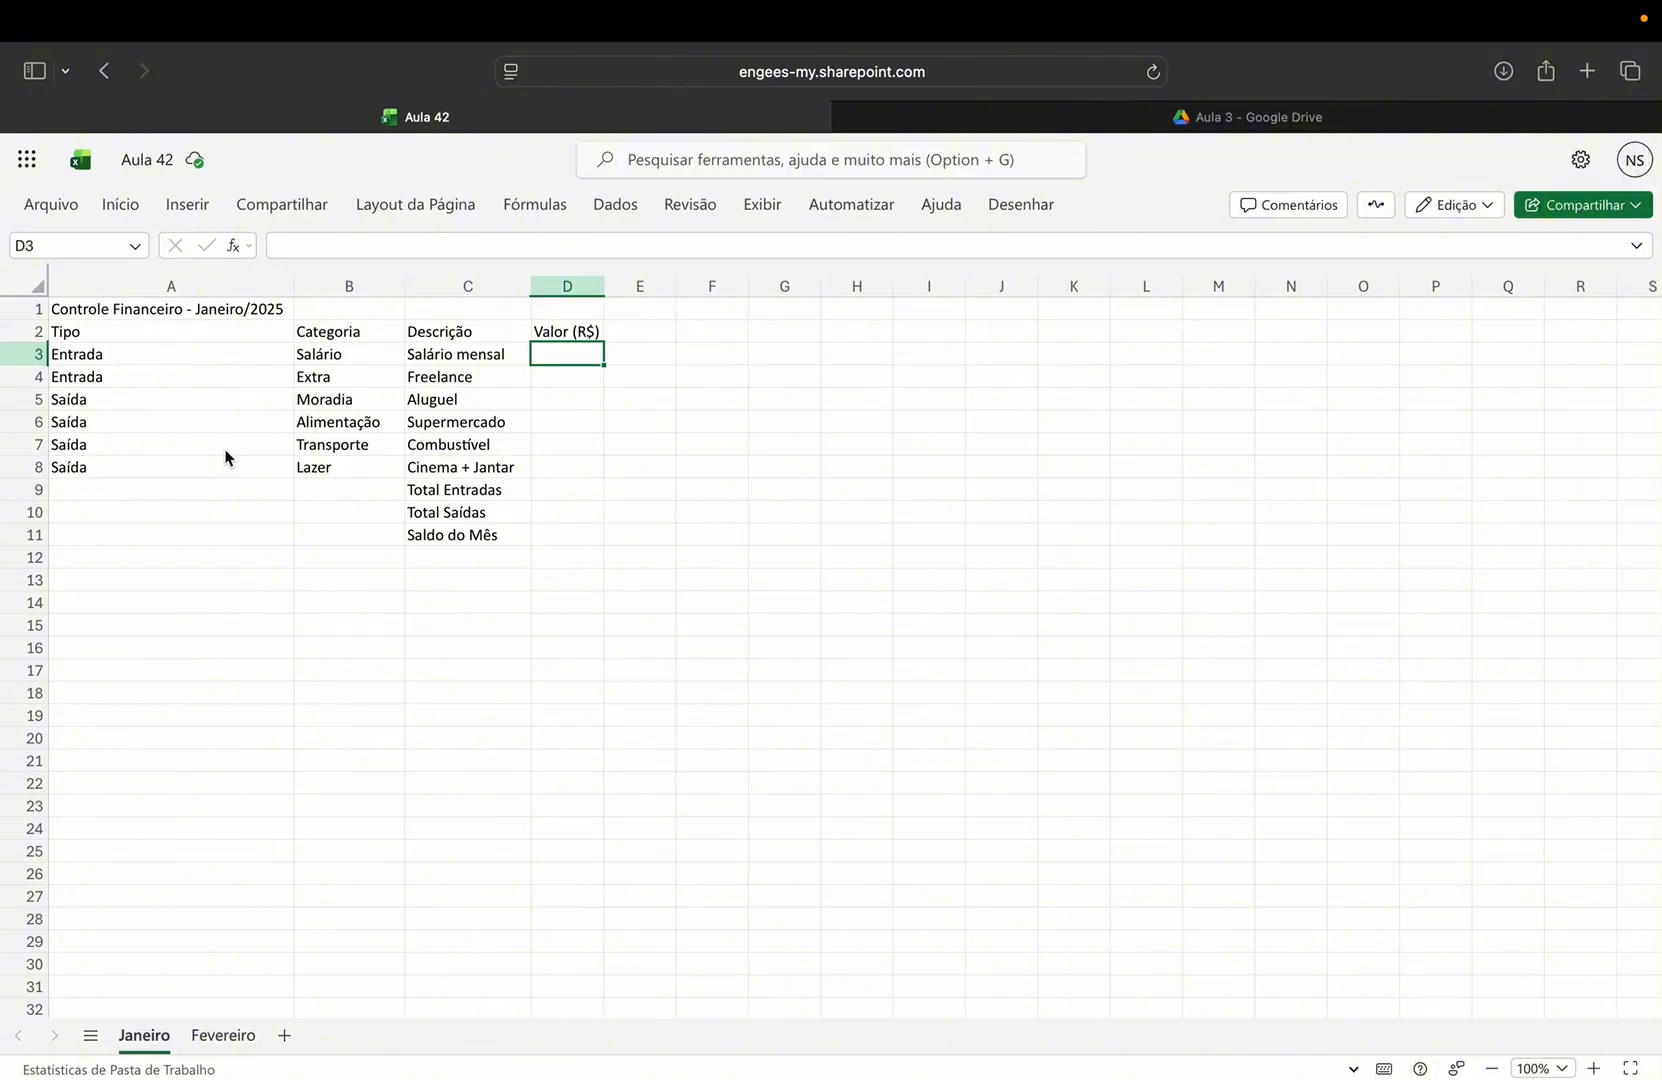
# - Enter the income values in column D: 3500 for Salário mensal and 800 for Freelance
pyautogui.doubleClick(565, 351)
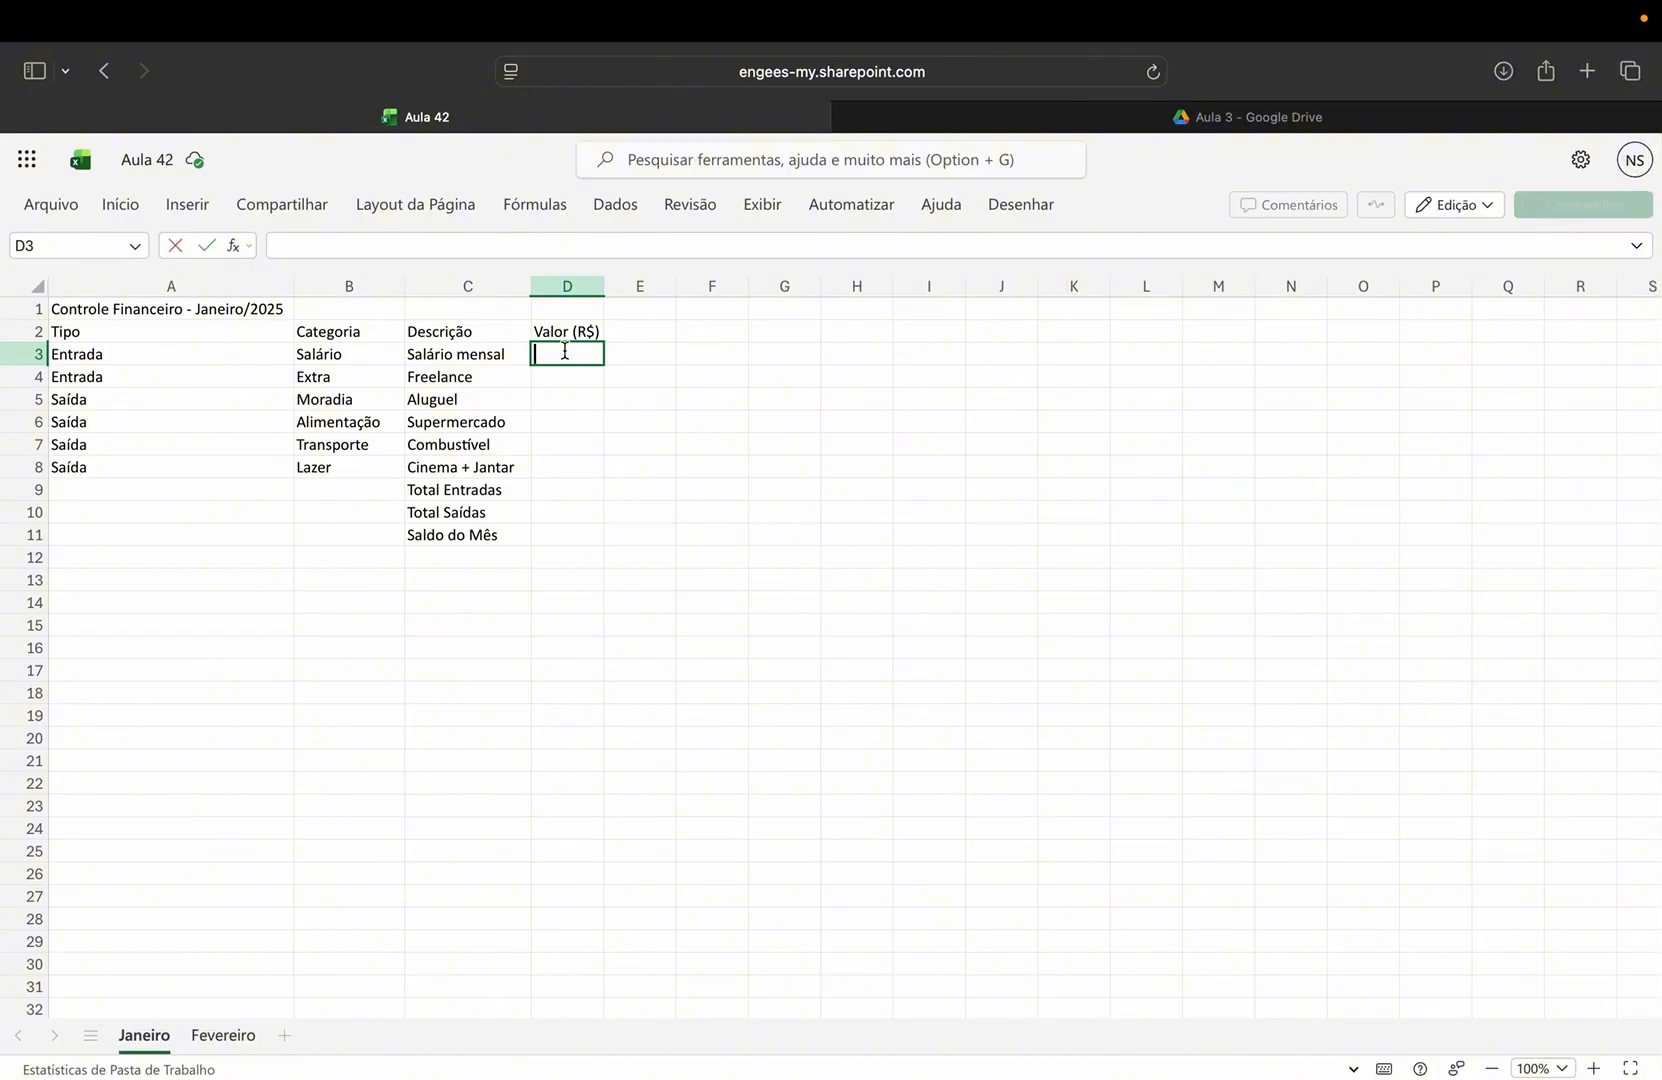
pyautogui.write('3500')
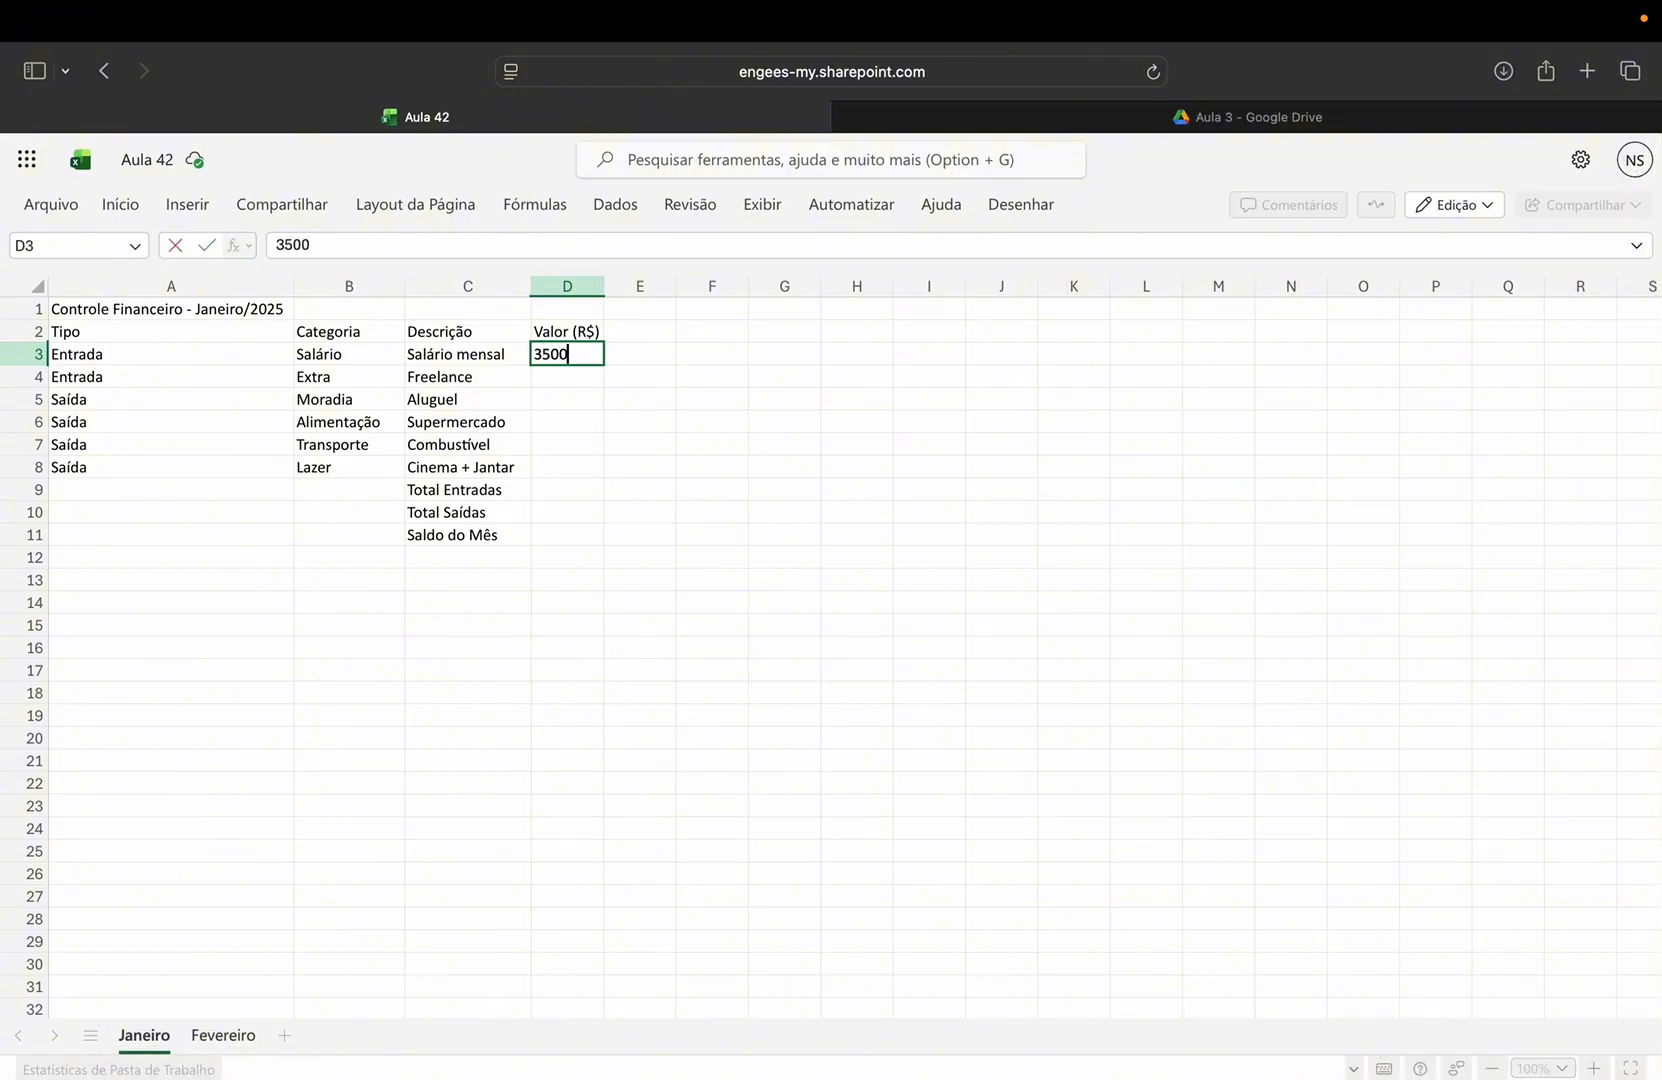
pyautogui.press('Return')
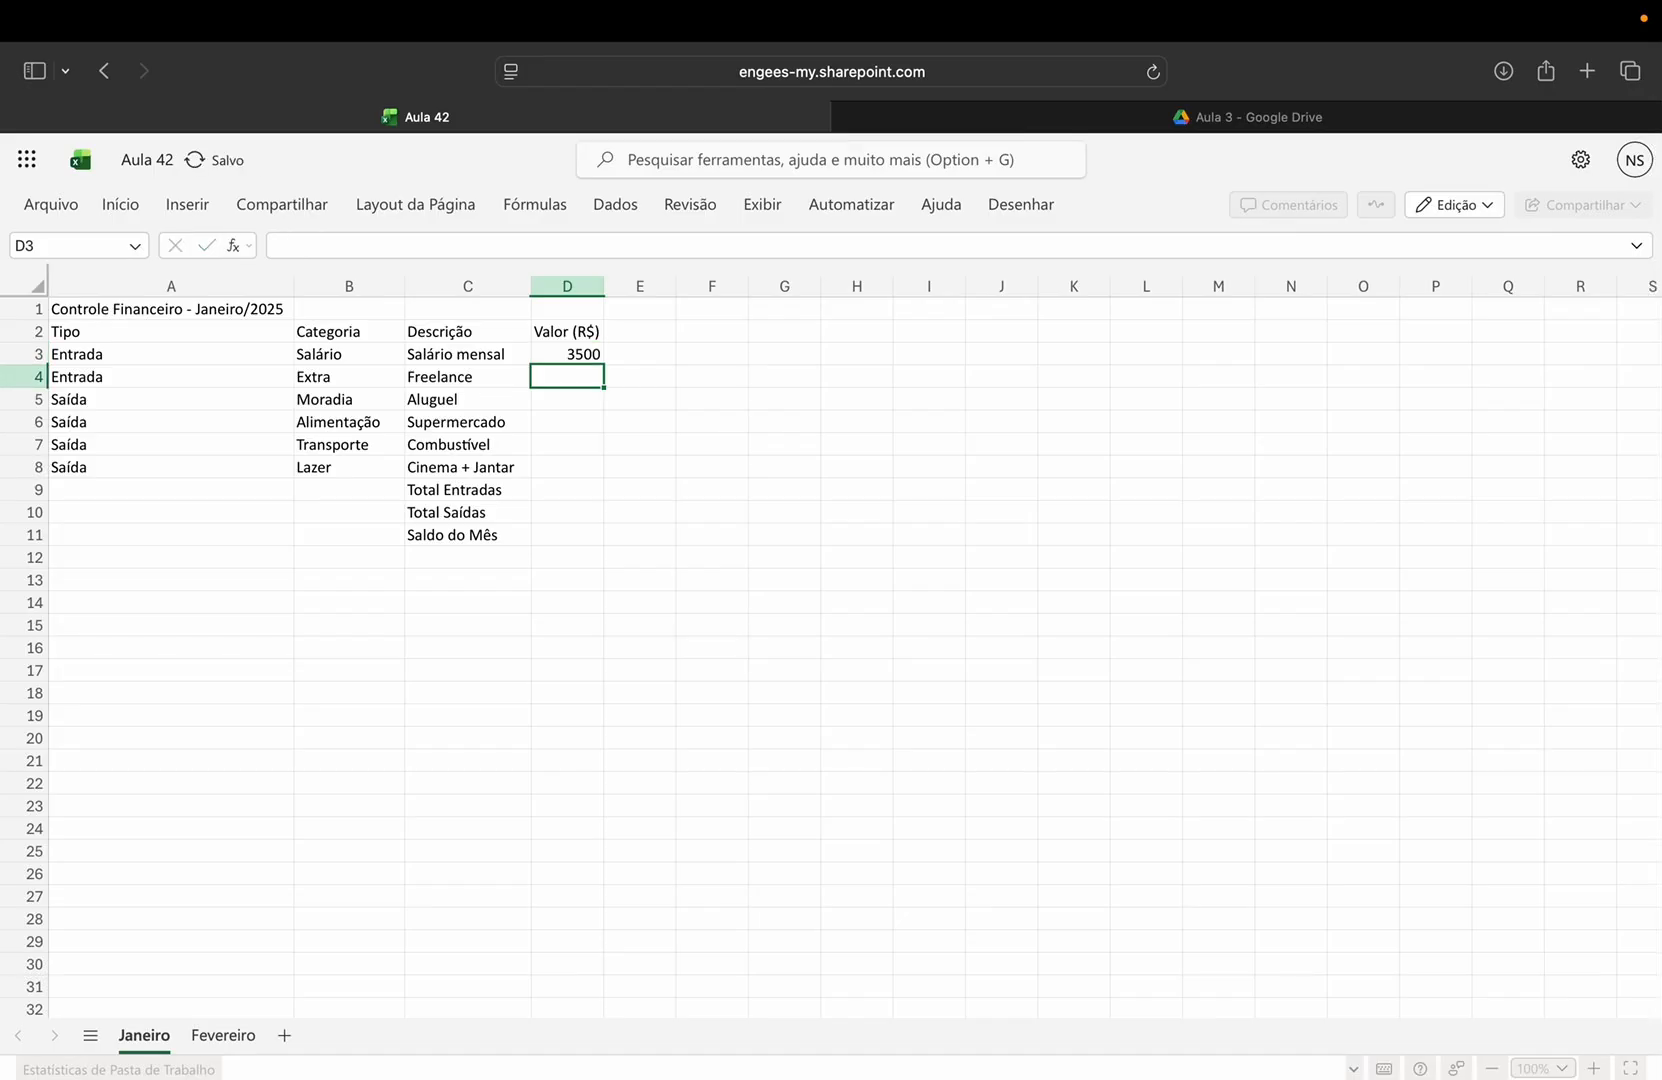
pyautogui.write('800')
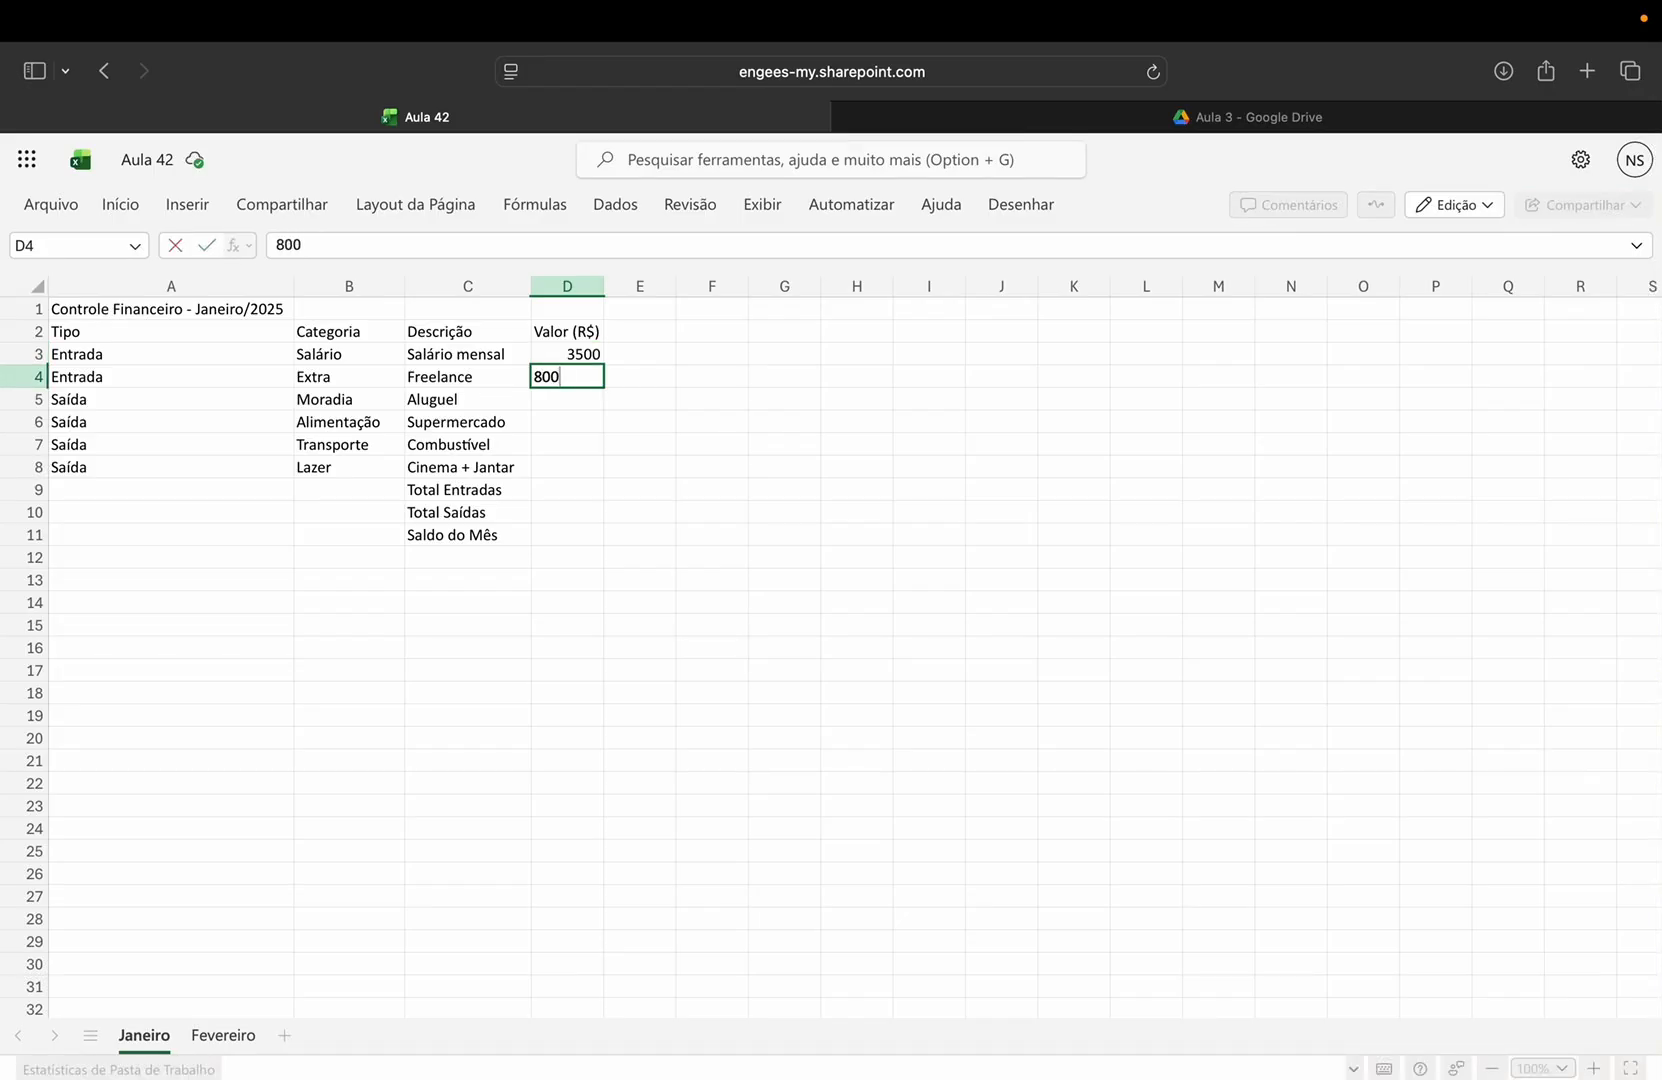
pyautogui.press('Return')
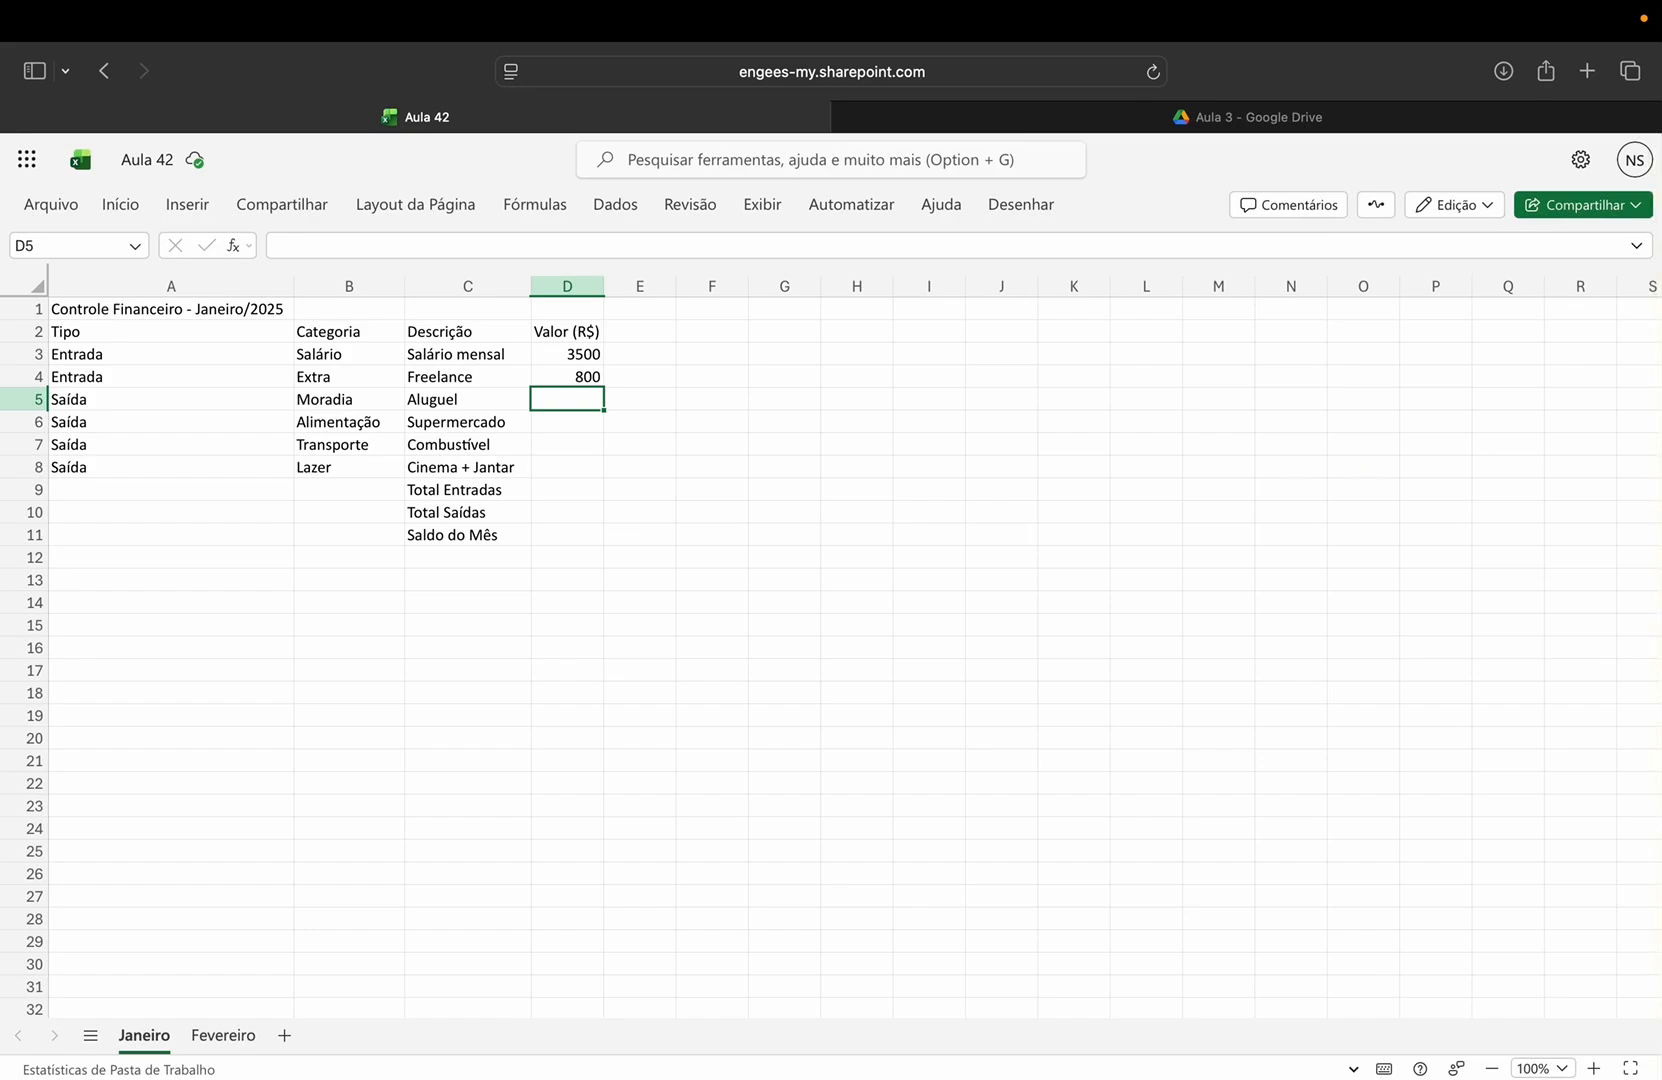
# - Enter the expense values in column D: 1200 for Aluguel, 450 for Supermercado, 180 for Combustível and 150 for Cinema + Jantar
pyautogui.write('1')
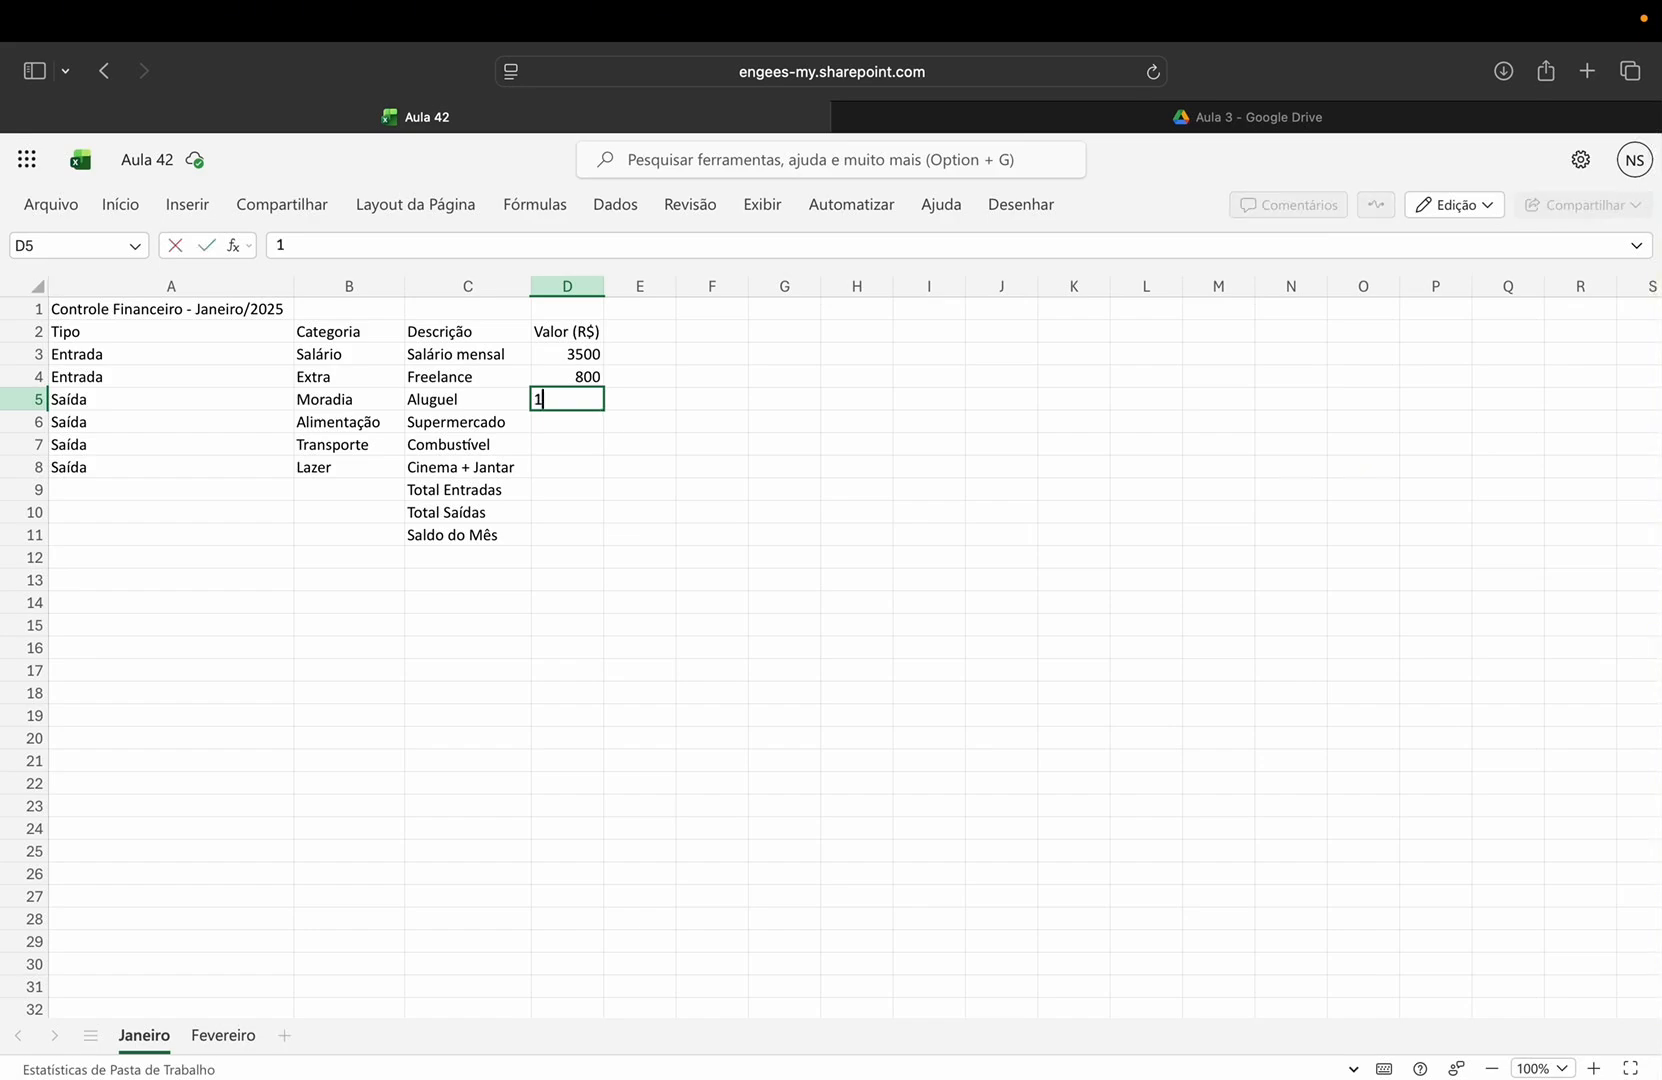
pyautogui.write('200')
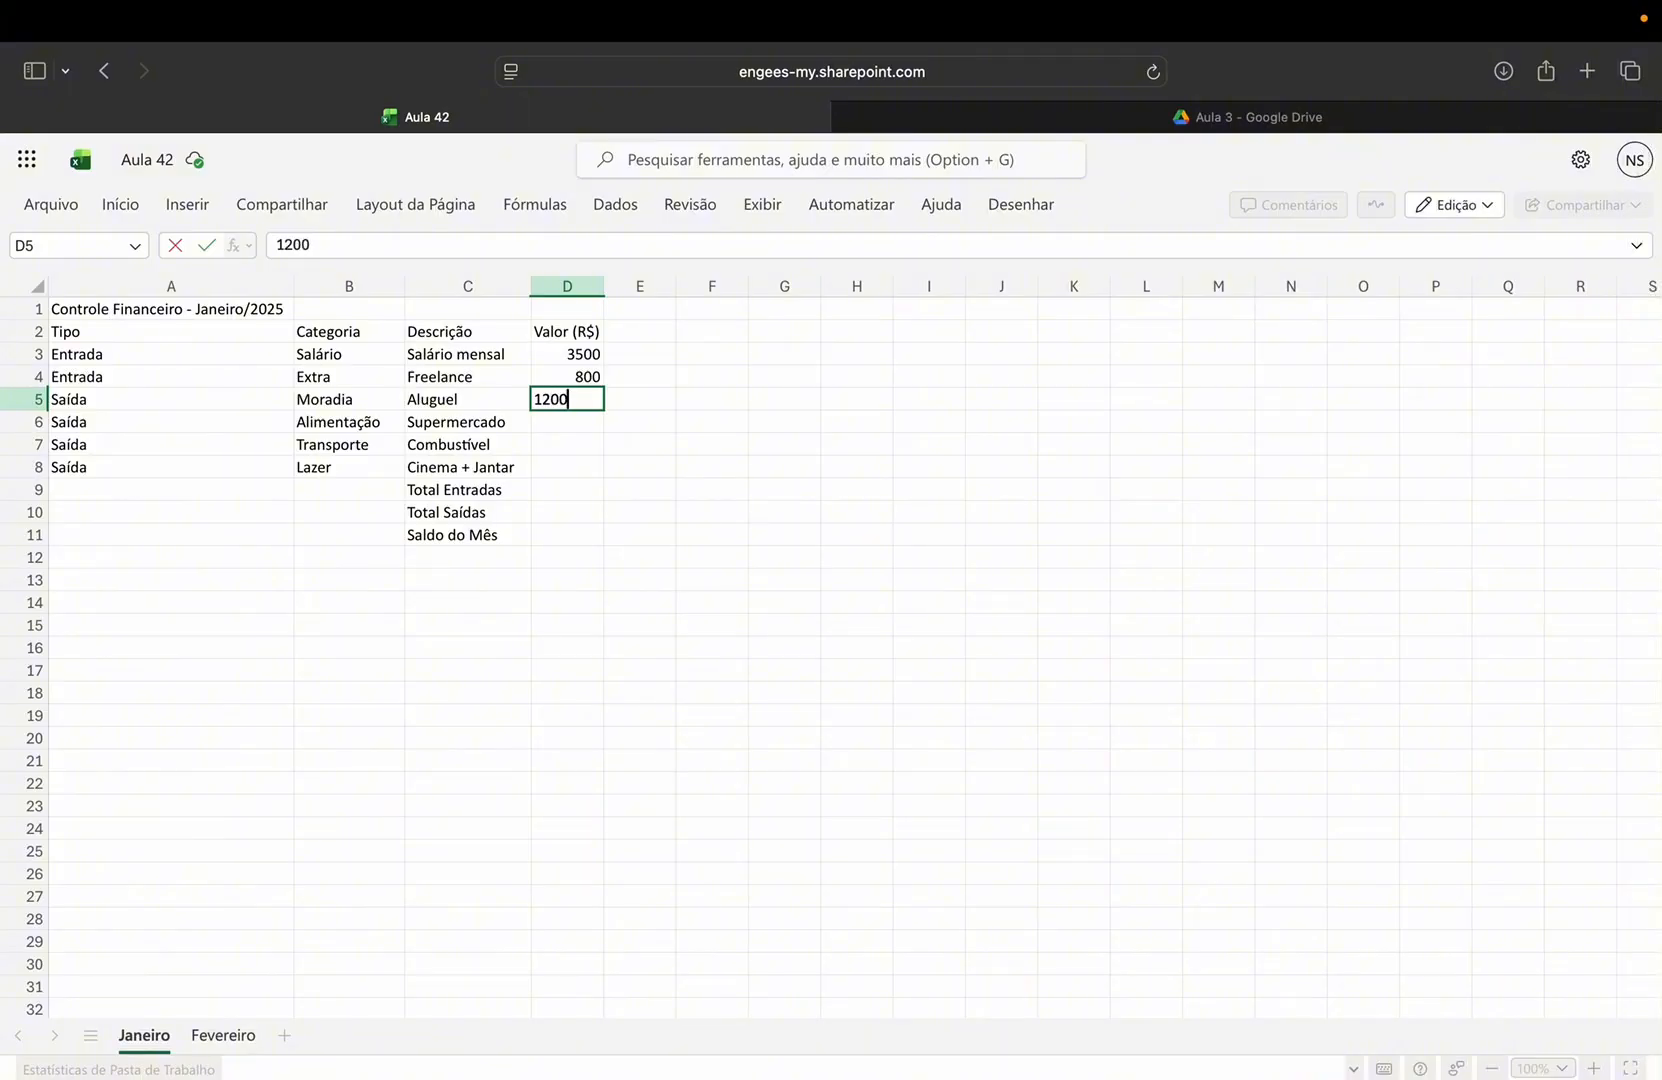
pyautogui.press('Return')
pyautogui.write('450')
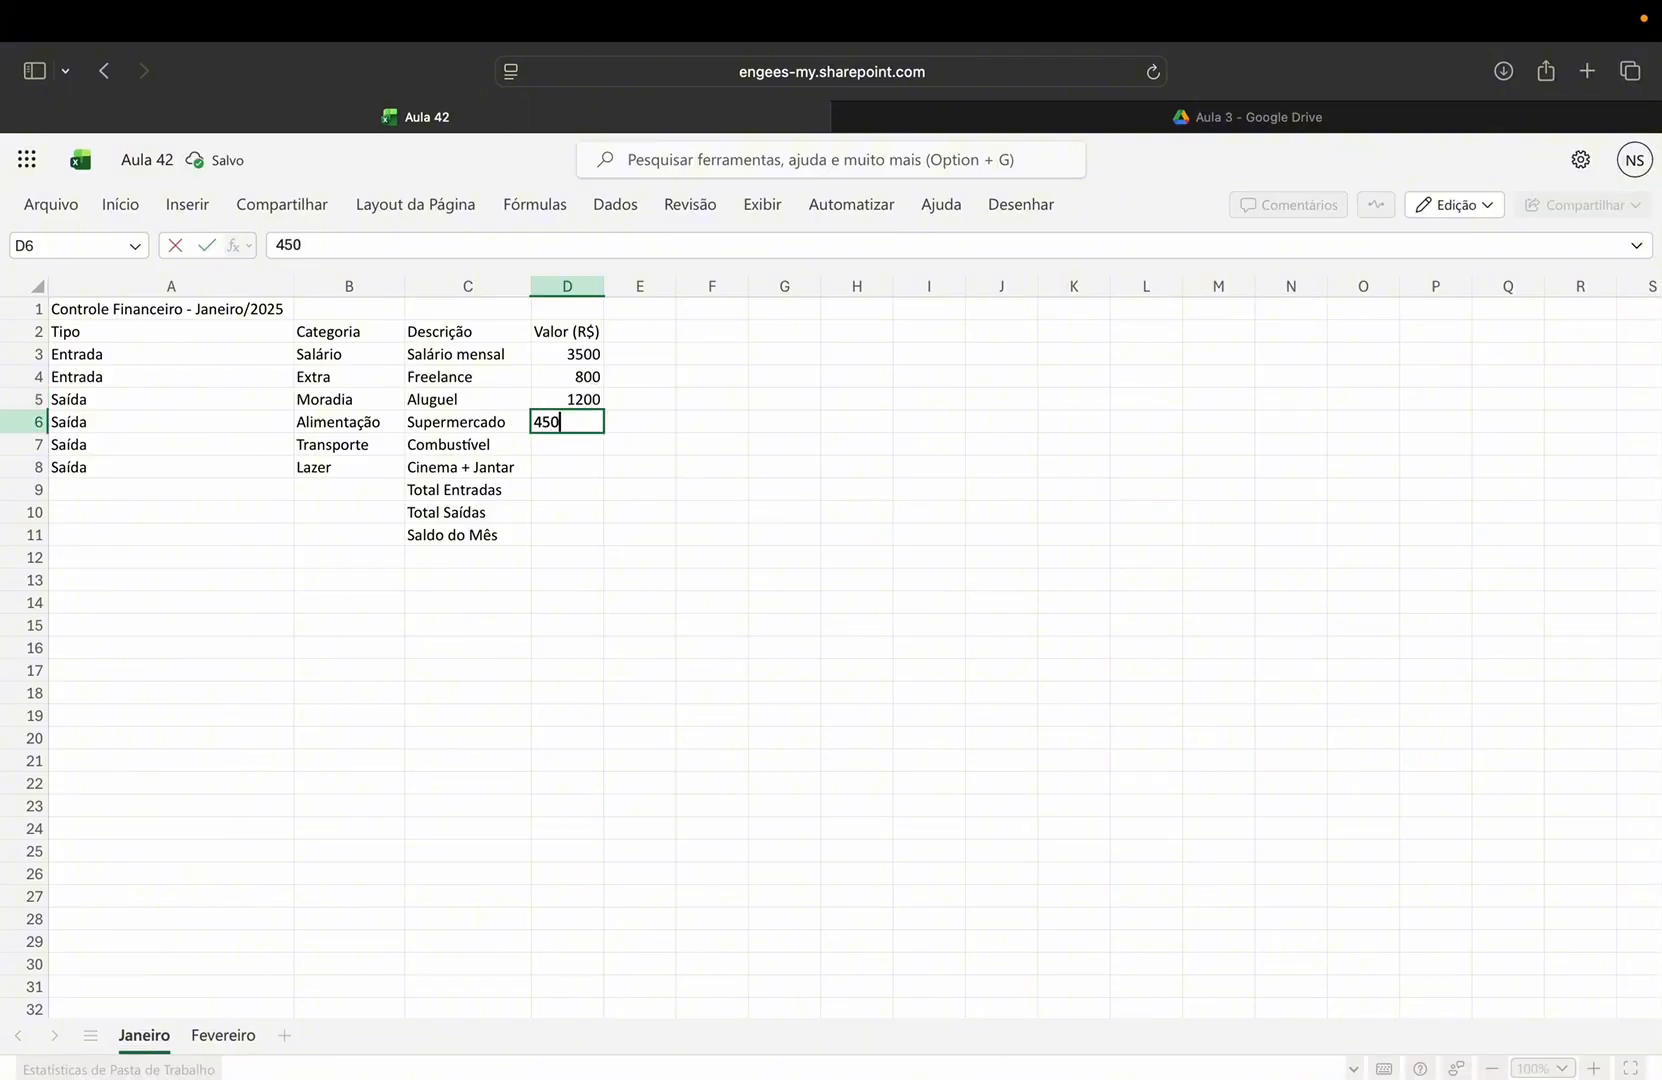
pyautogui.press('Return')
pyautogui.write('1')
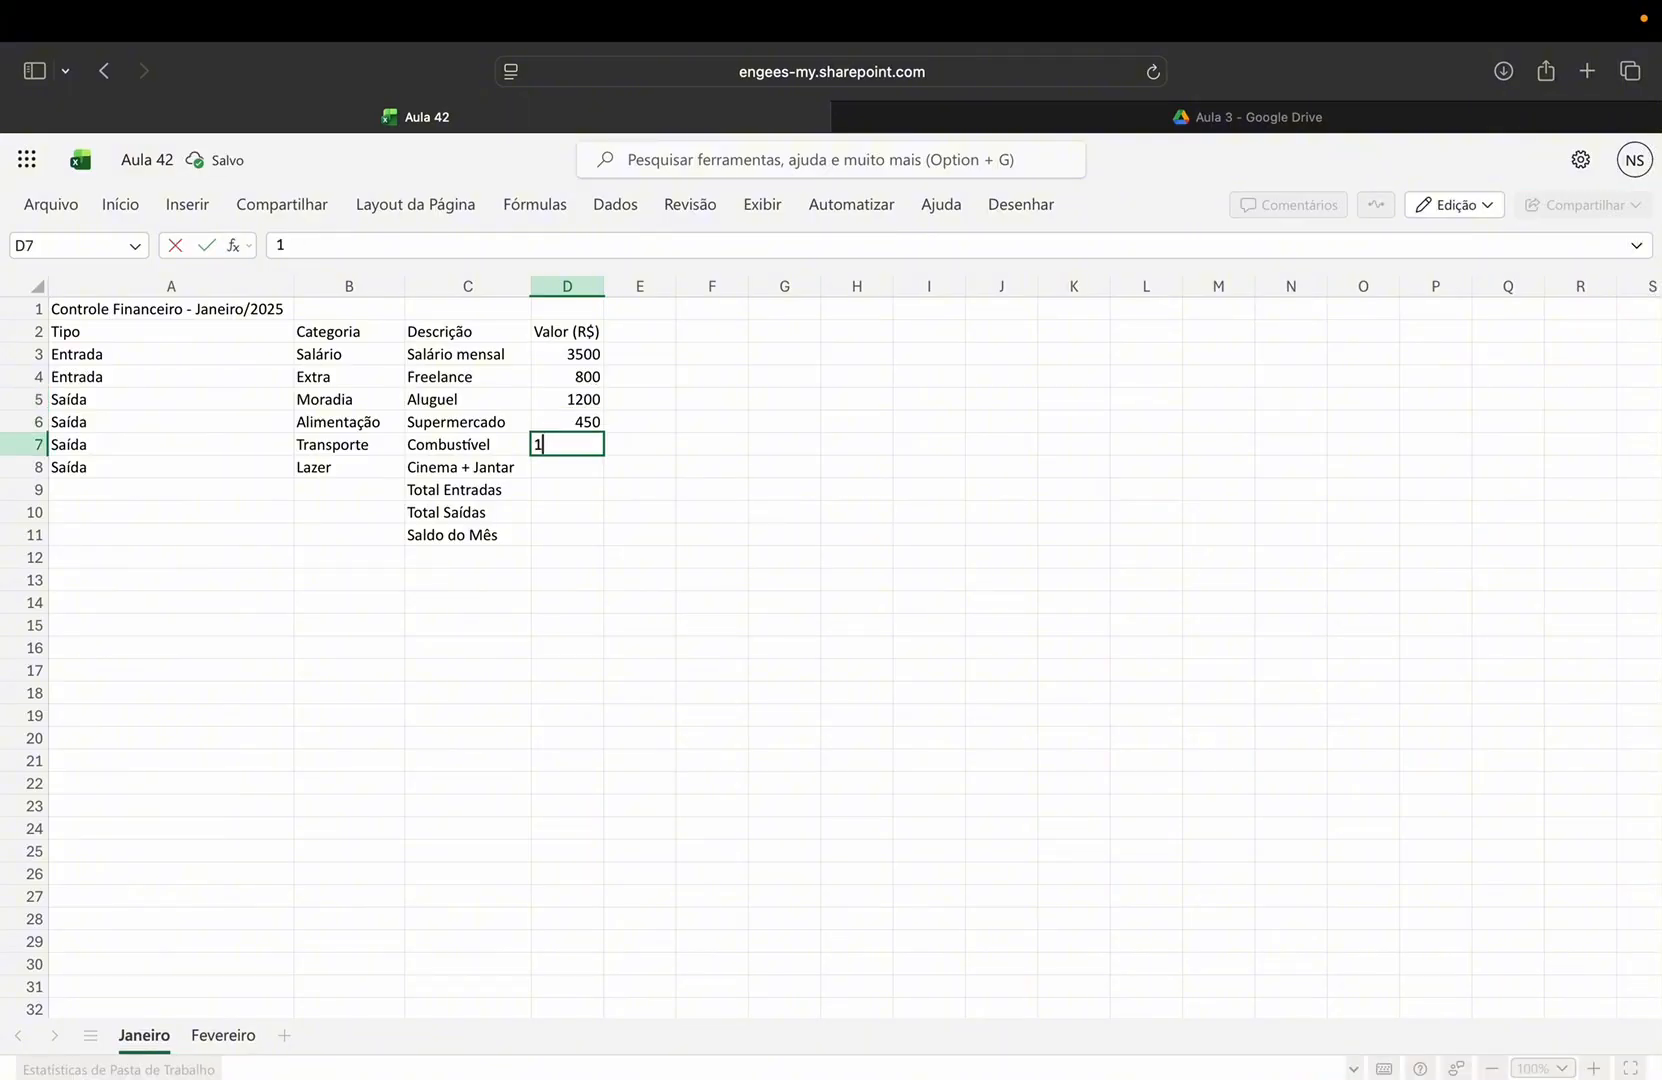
pyautogui.write('80')
pyautogui.press('Return')
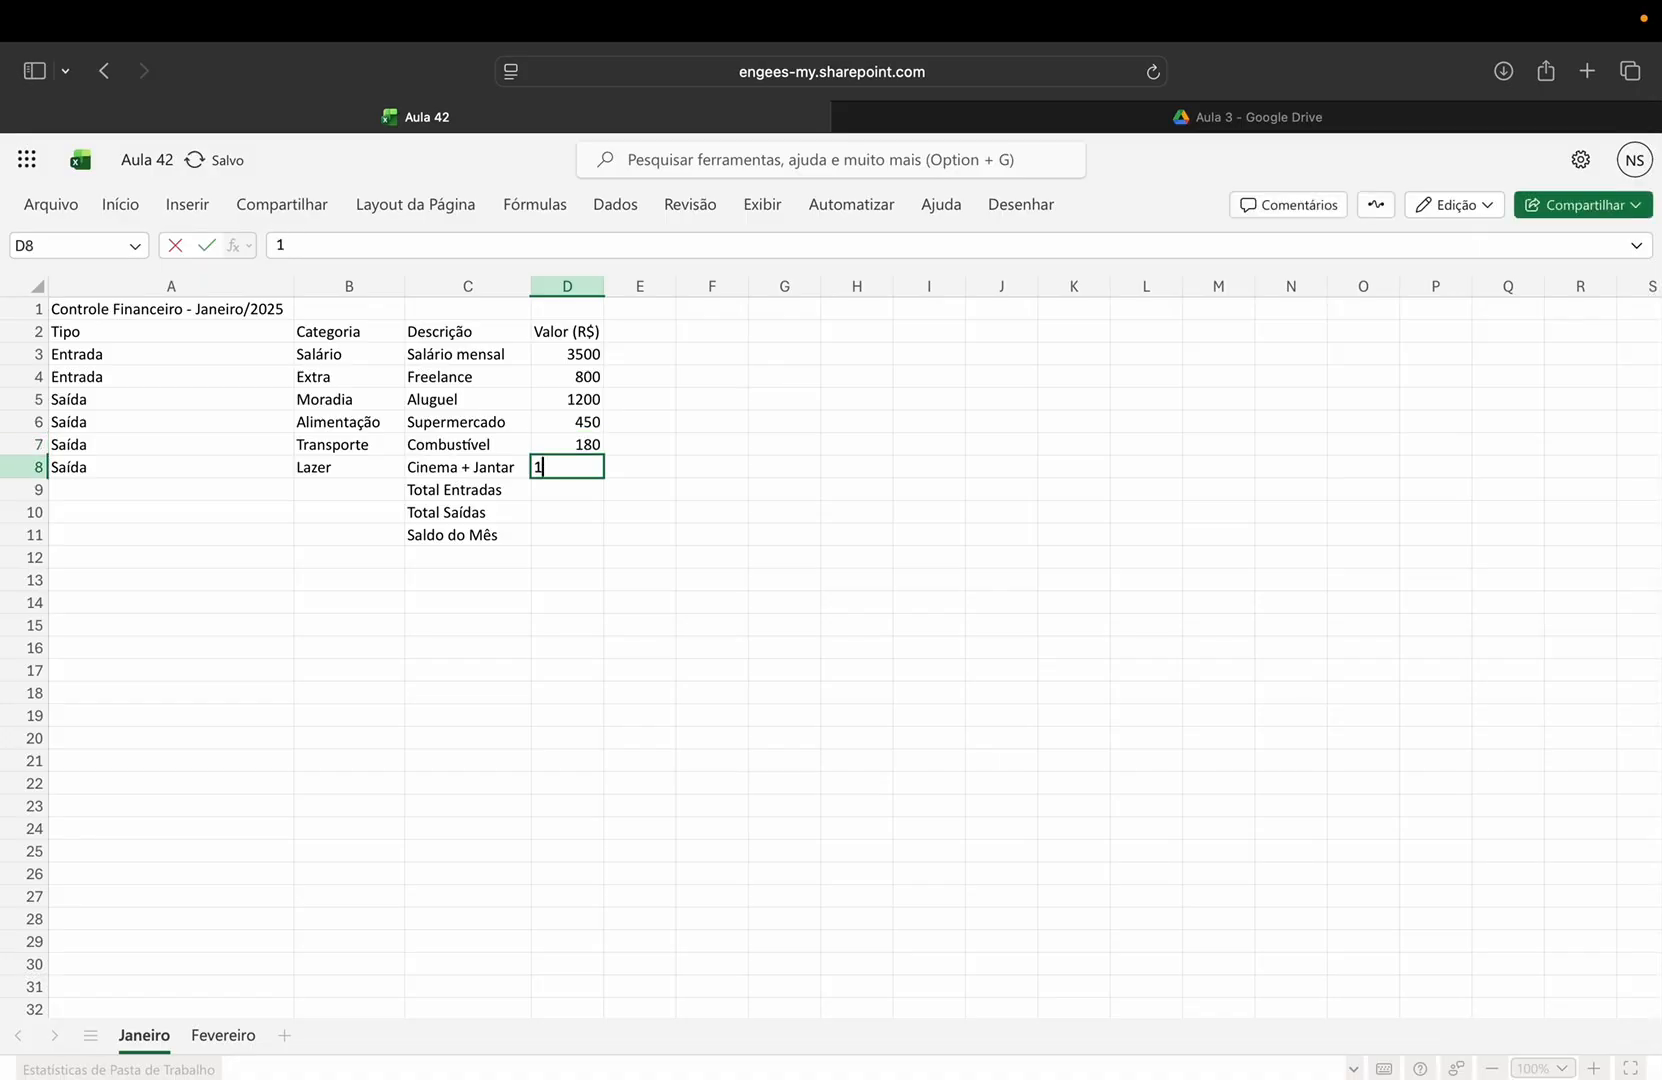
pyautogui.write('150')
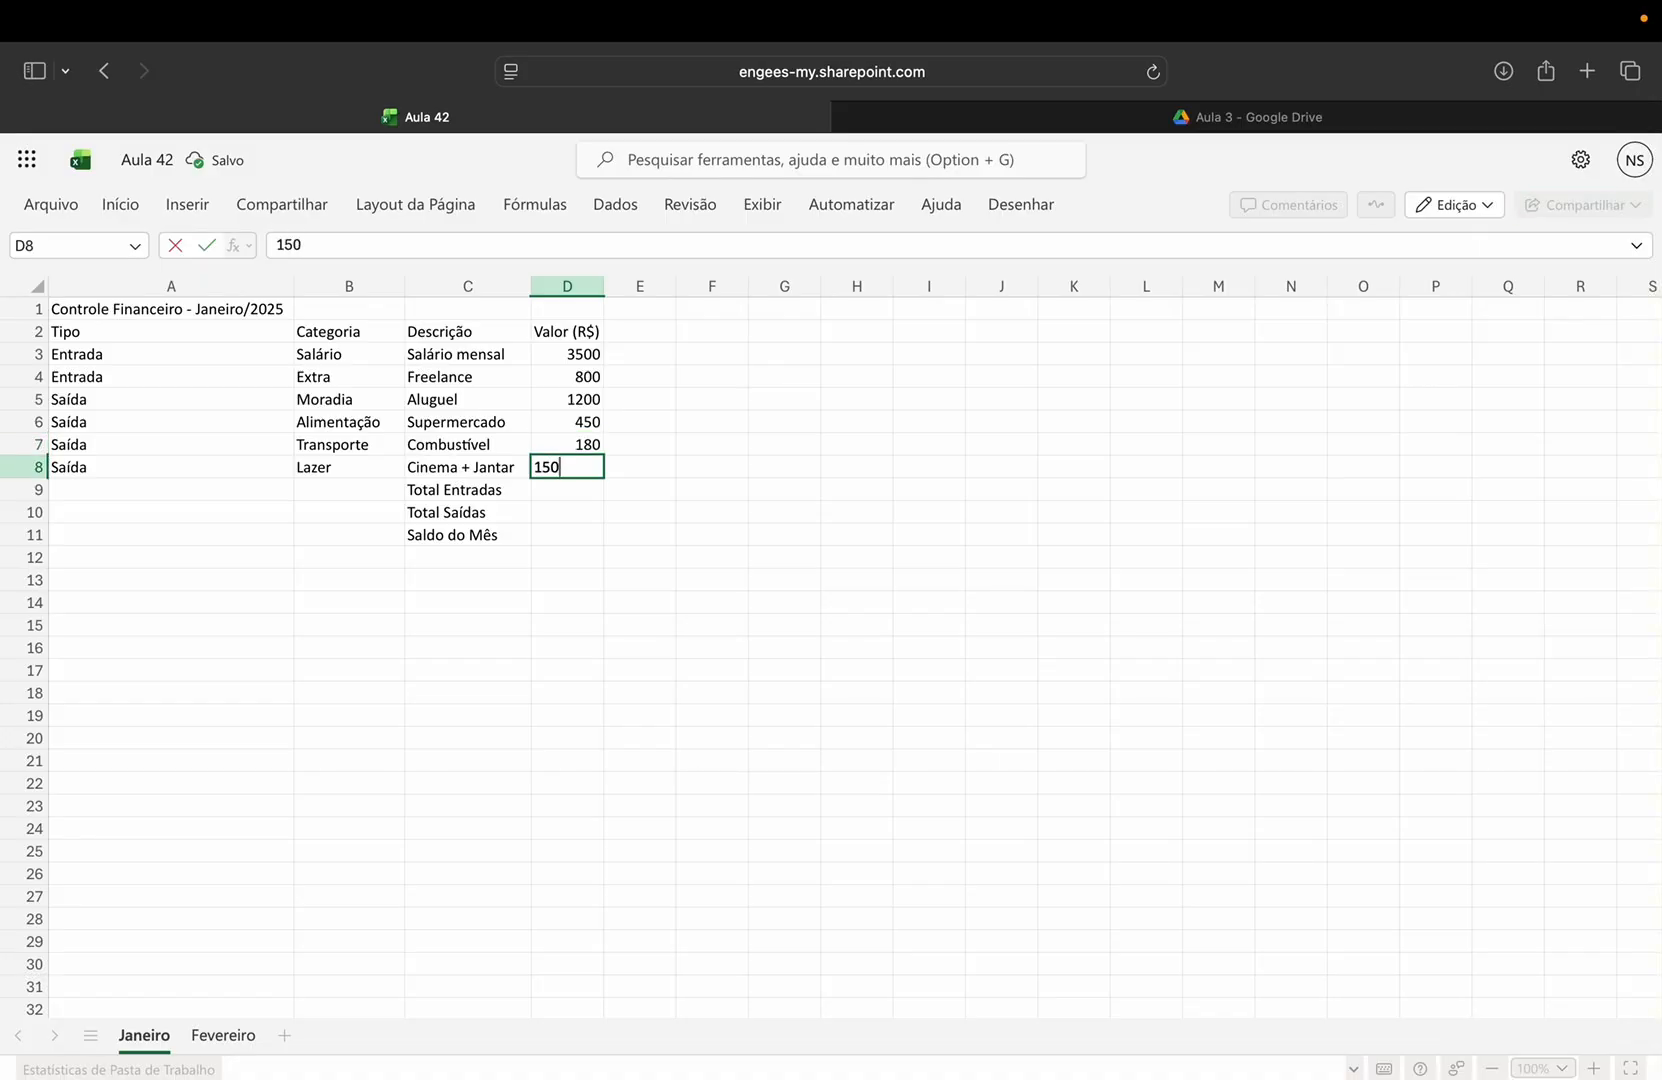
pyautogui.press('Return')
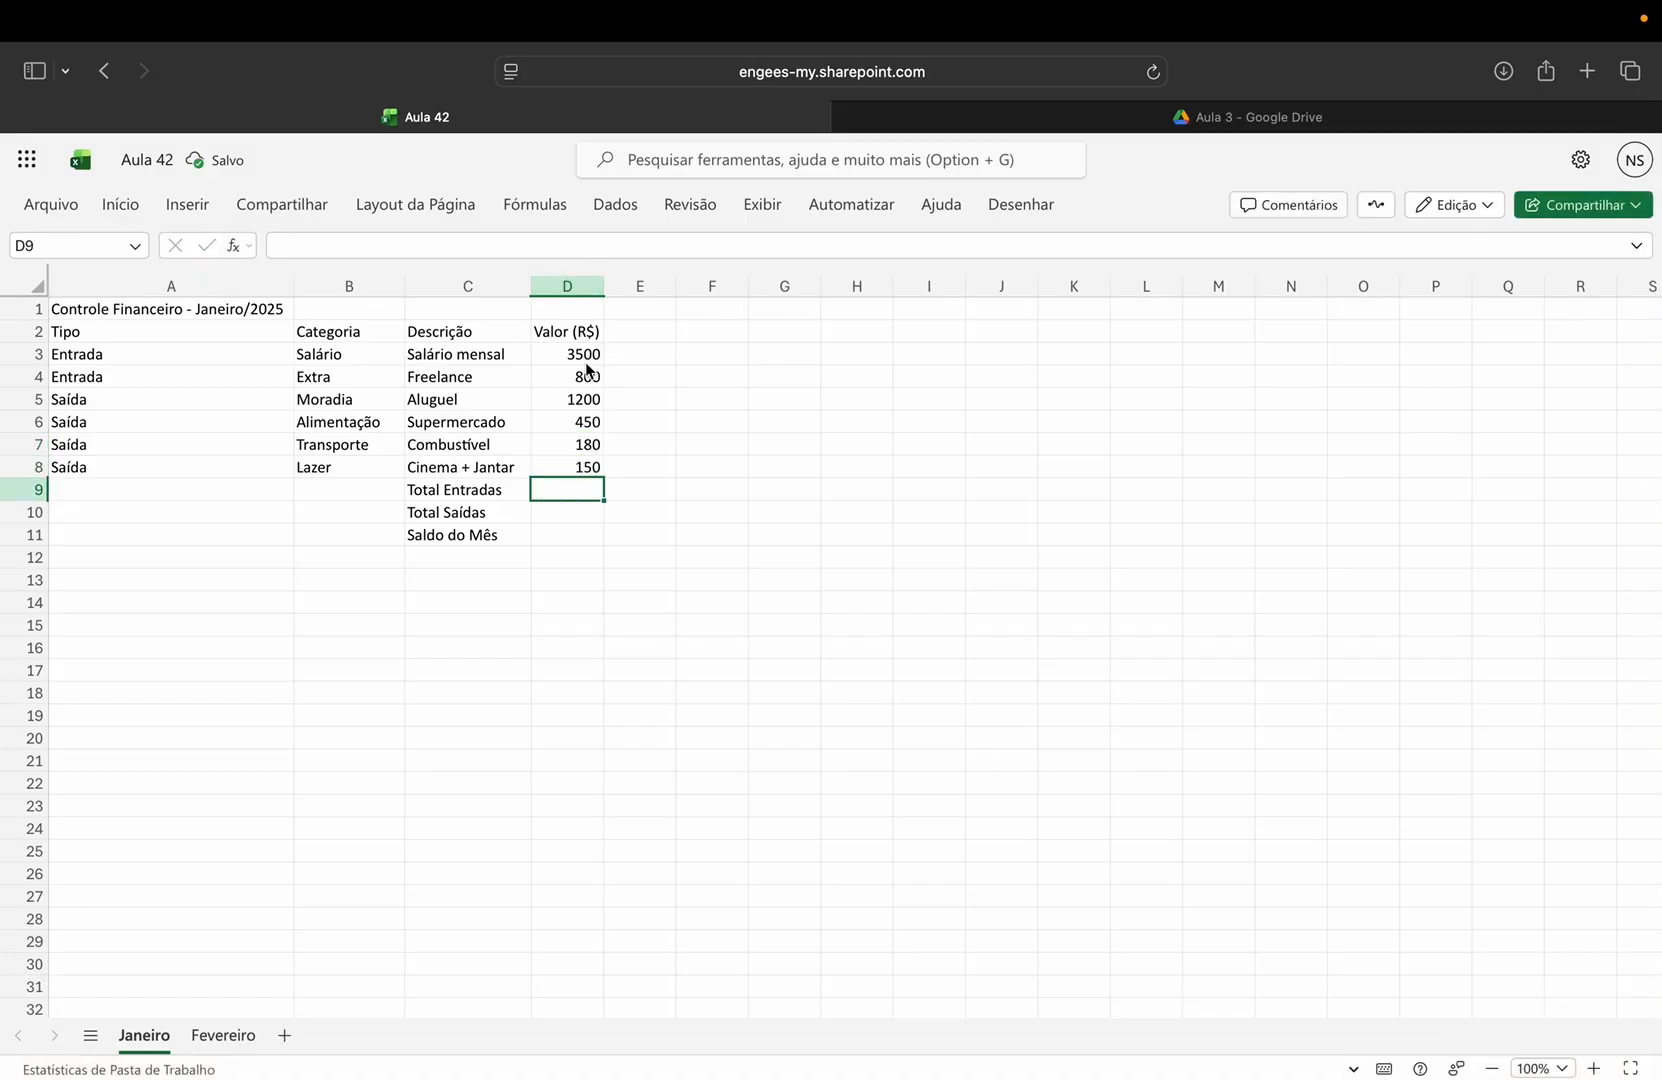
# - Format the values in D3:D8 as currency (Moeda) with the BRL symbol and 2 decimal places
pyautogui.moveTo(585, 356); pyautogui.dragTo(587, 476)
pyautogui.click(137, 211)
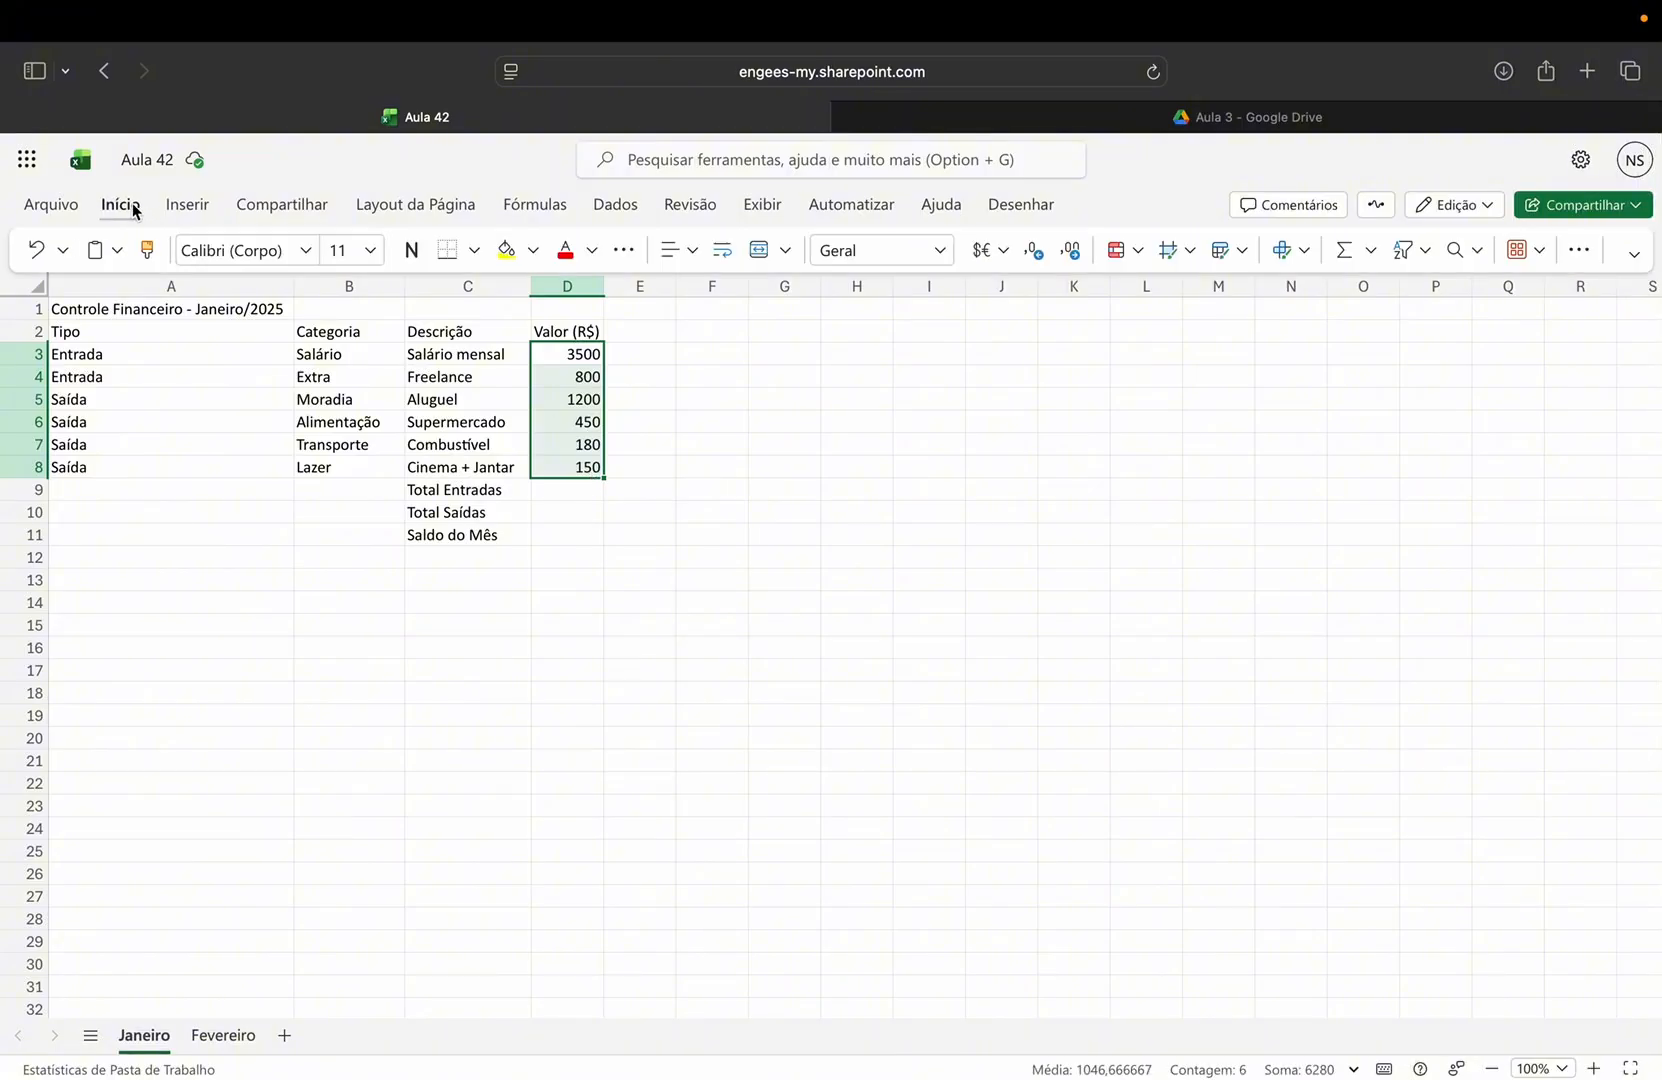
pyautogui.click(1004, 250)
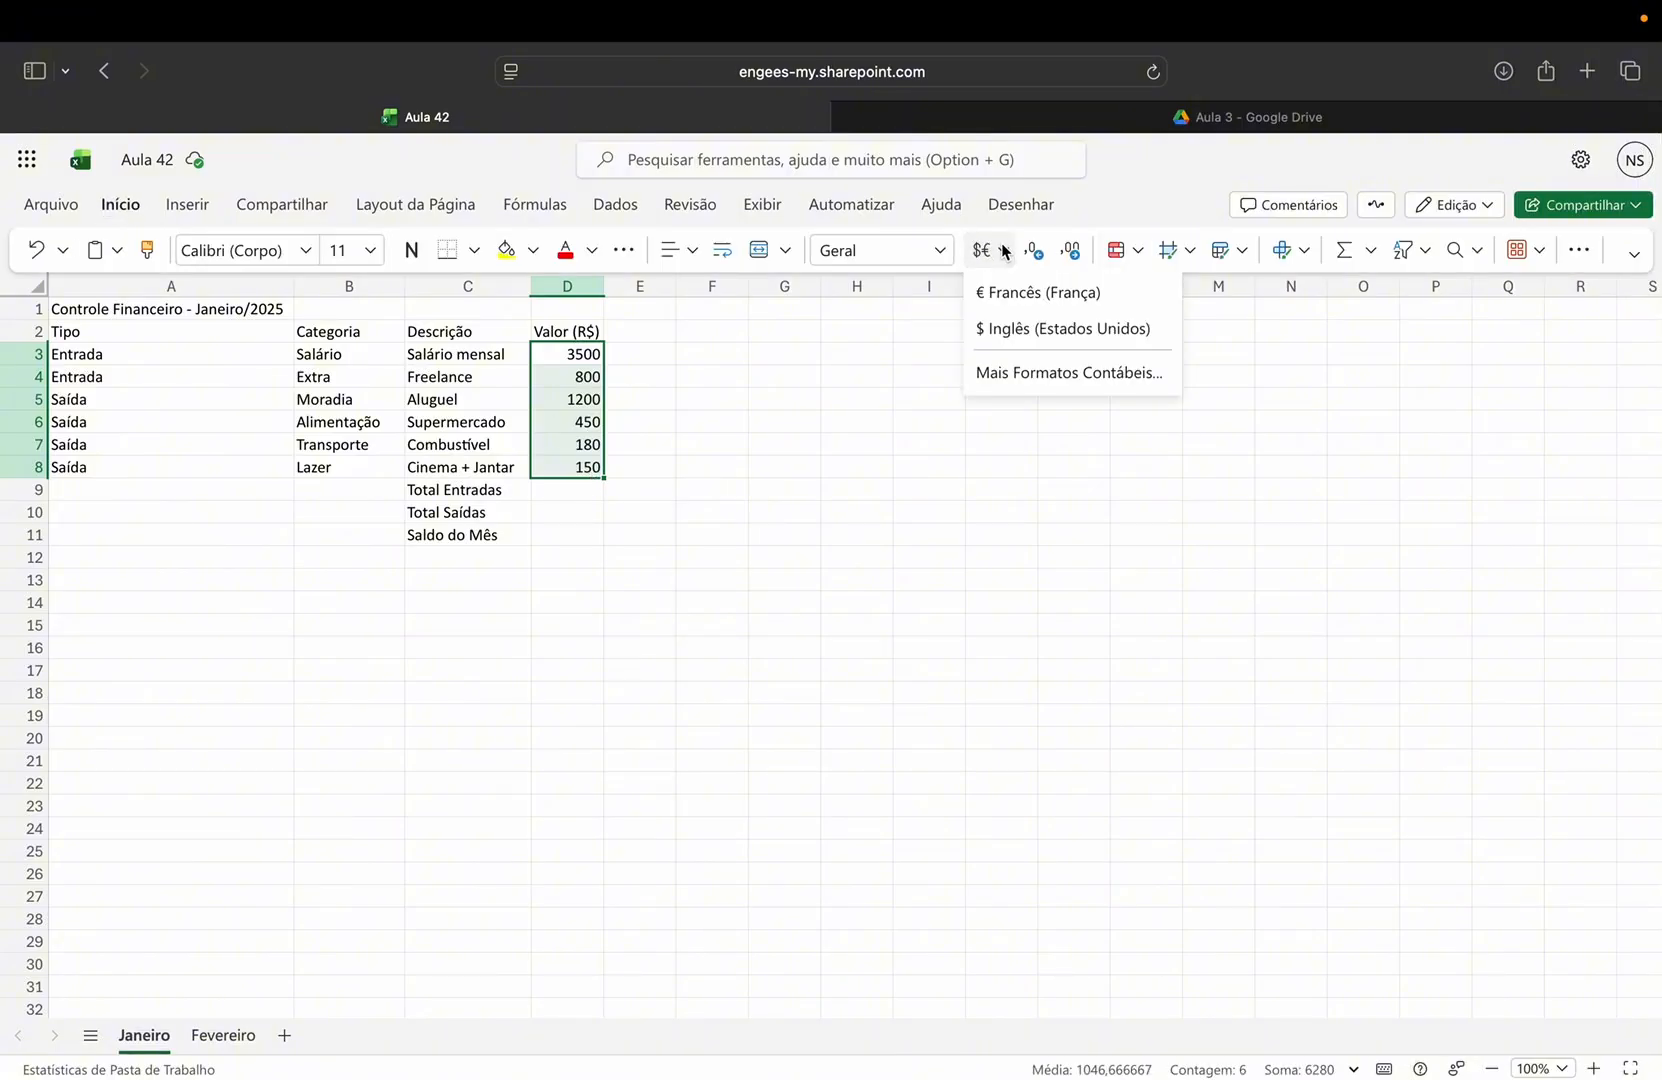
pyautogui.click(1028, 372)
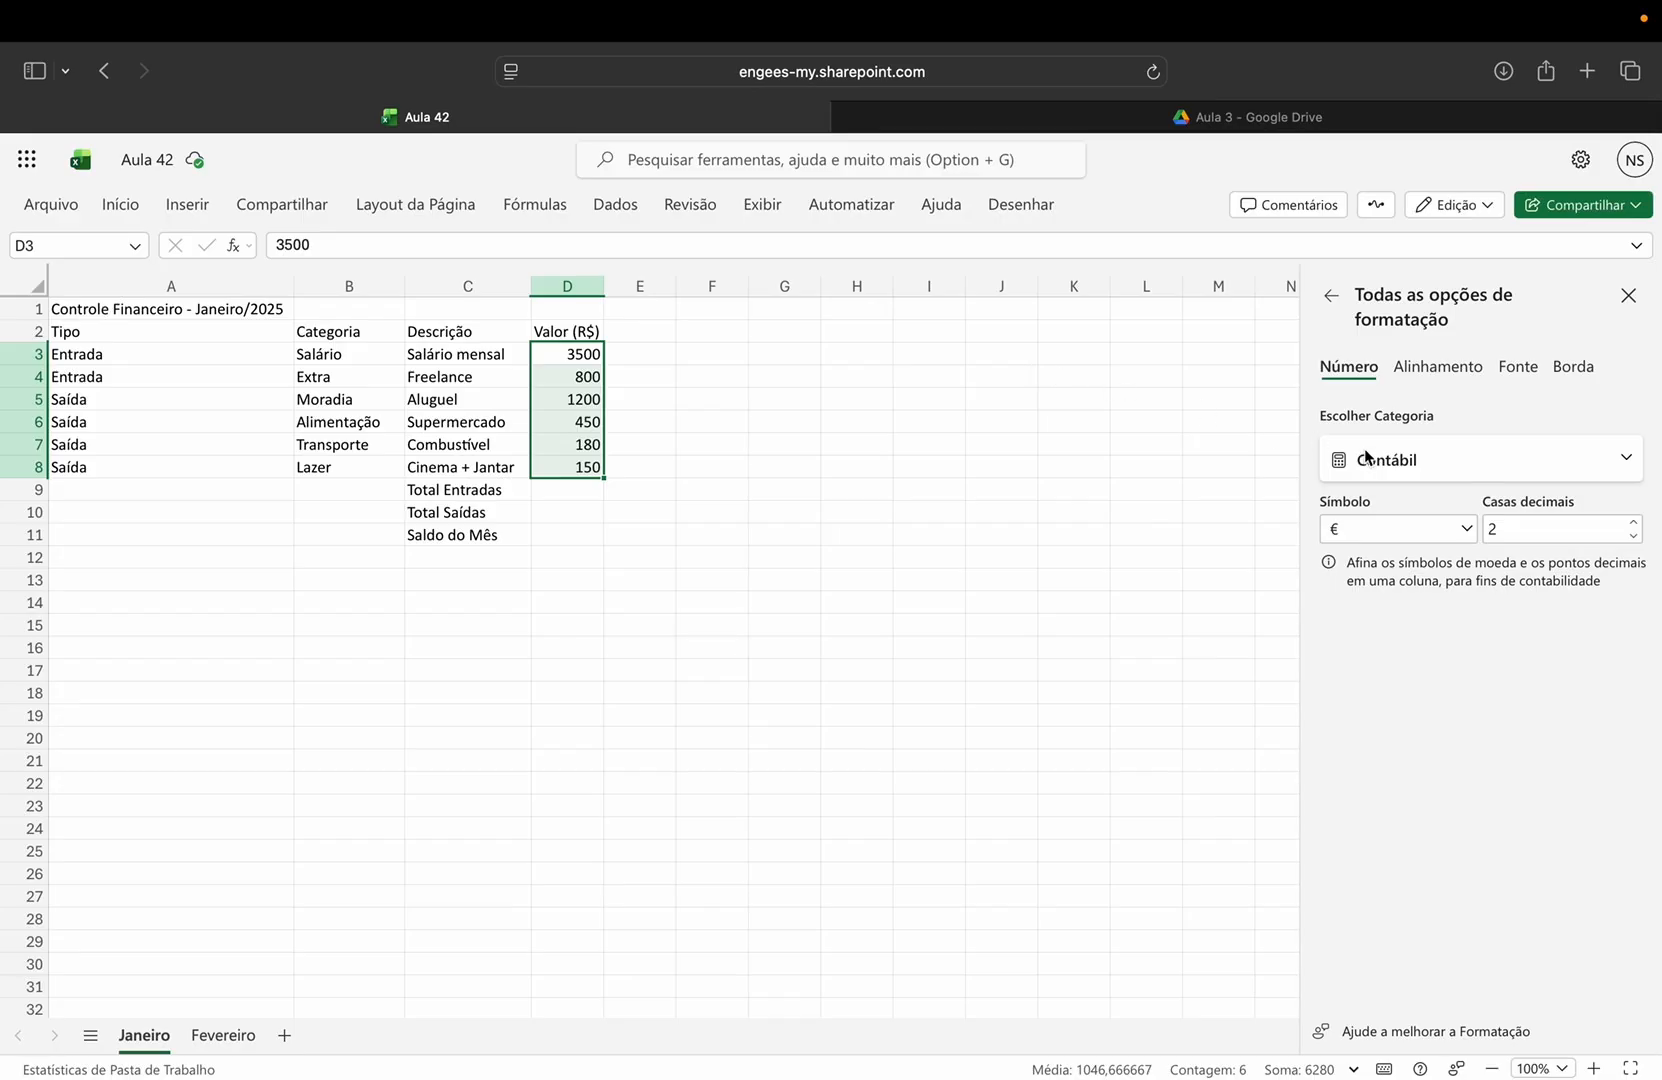
pyautogui.click(1467, 537)
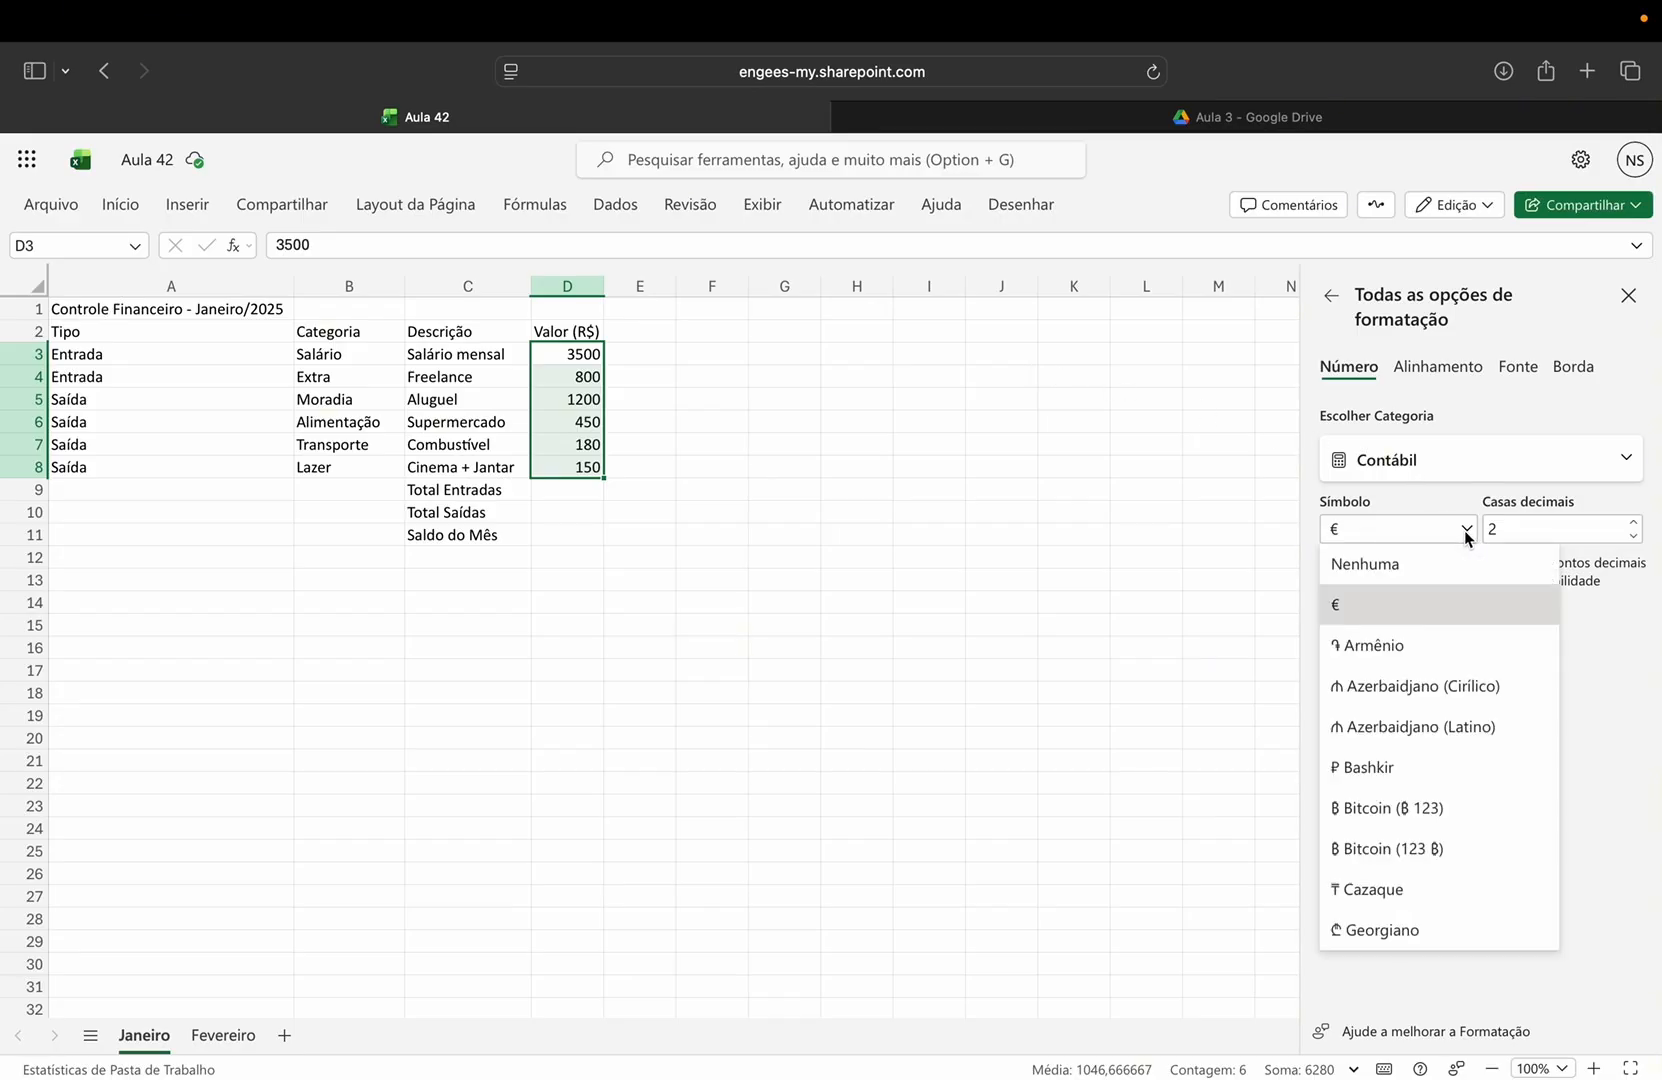
pyautogui.scroll(-15, 1446, 738)
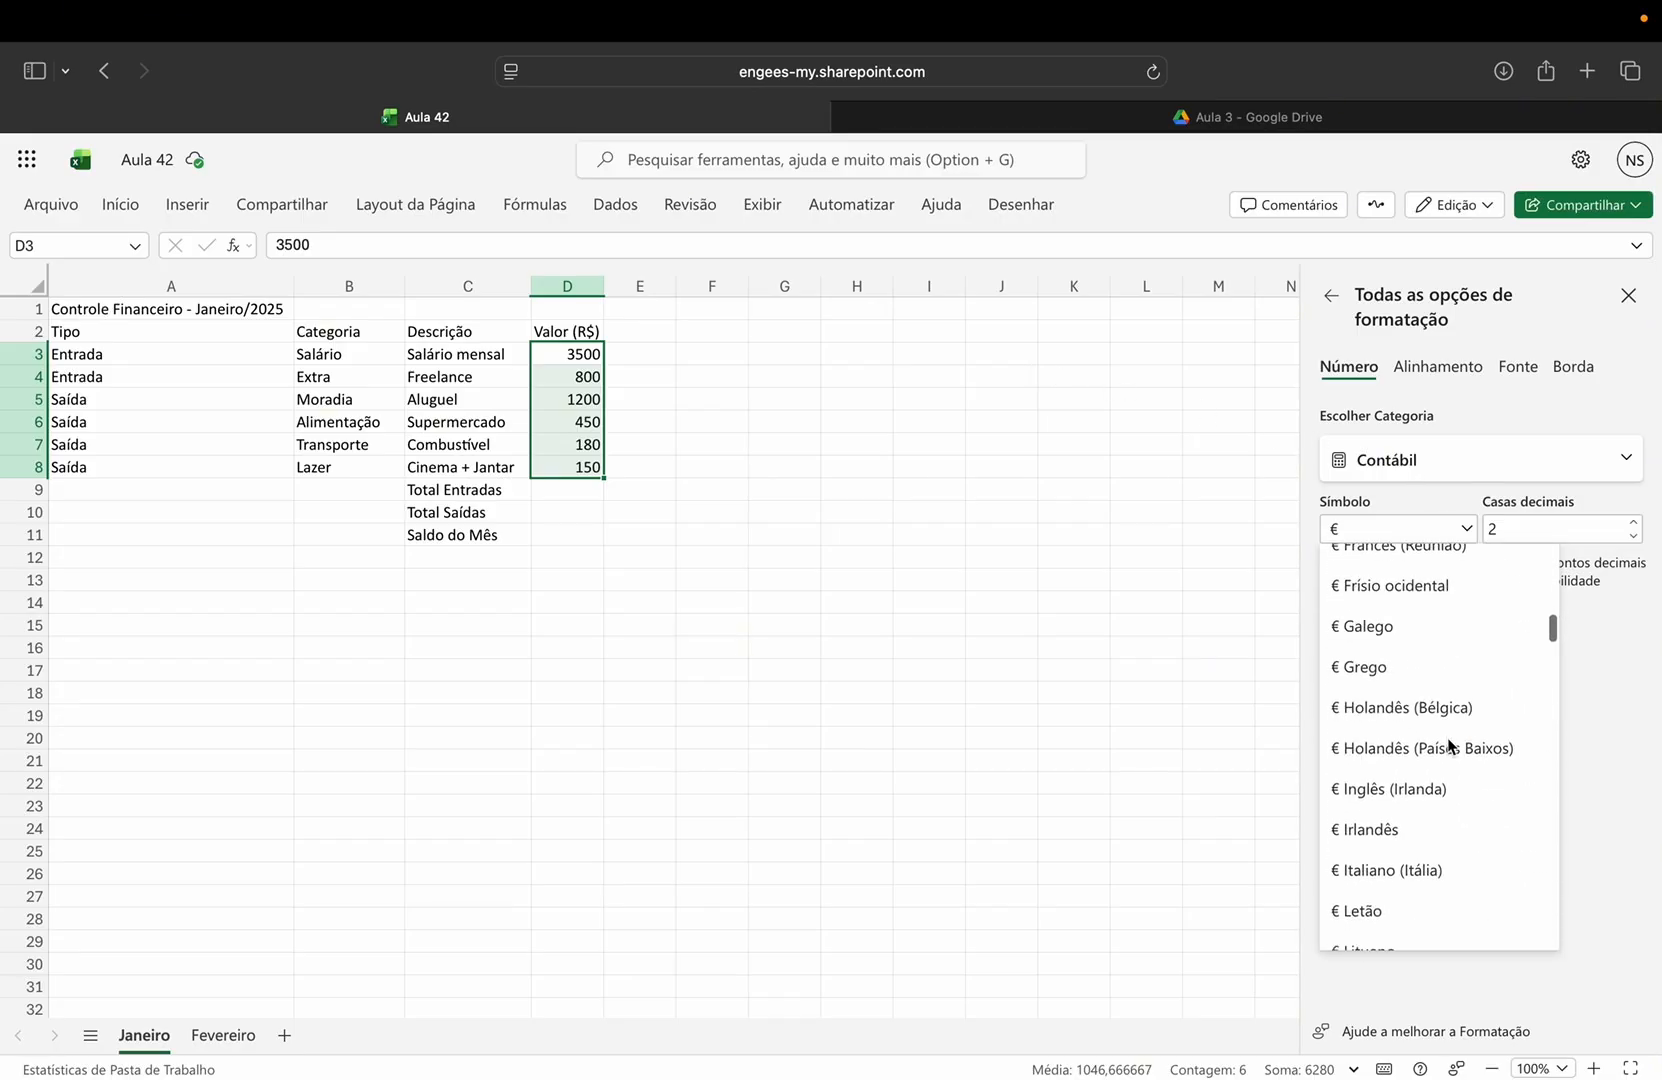
pyautogui.scroll(-10, 1446, 745)
pyautogui.write('BRL')
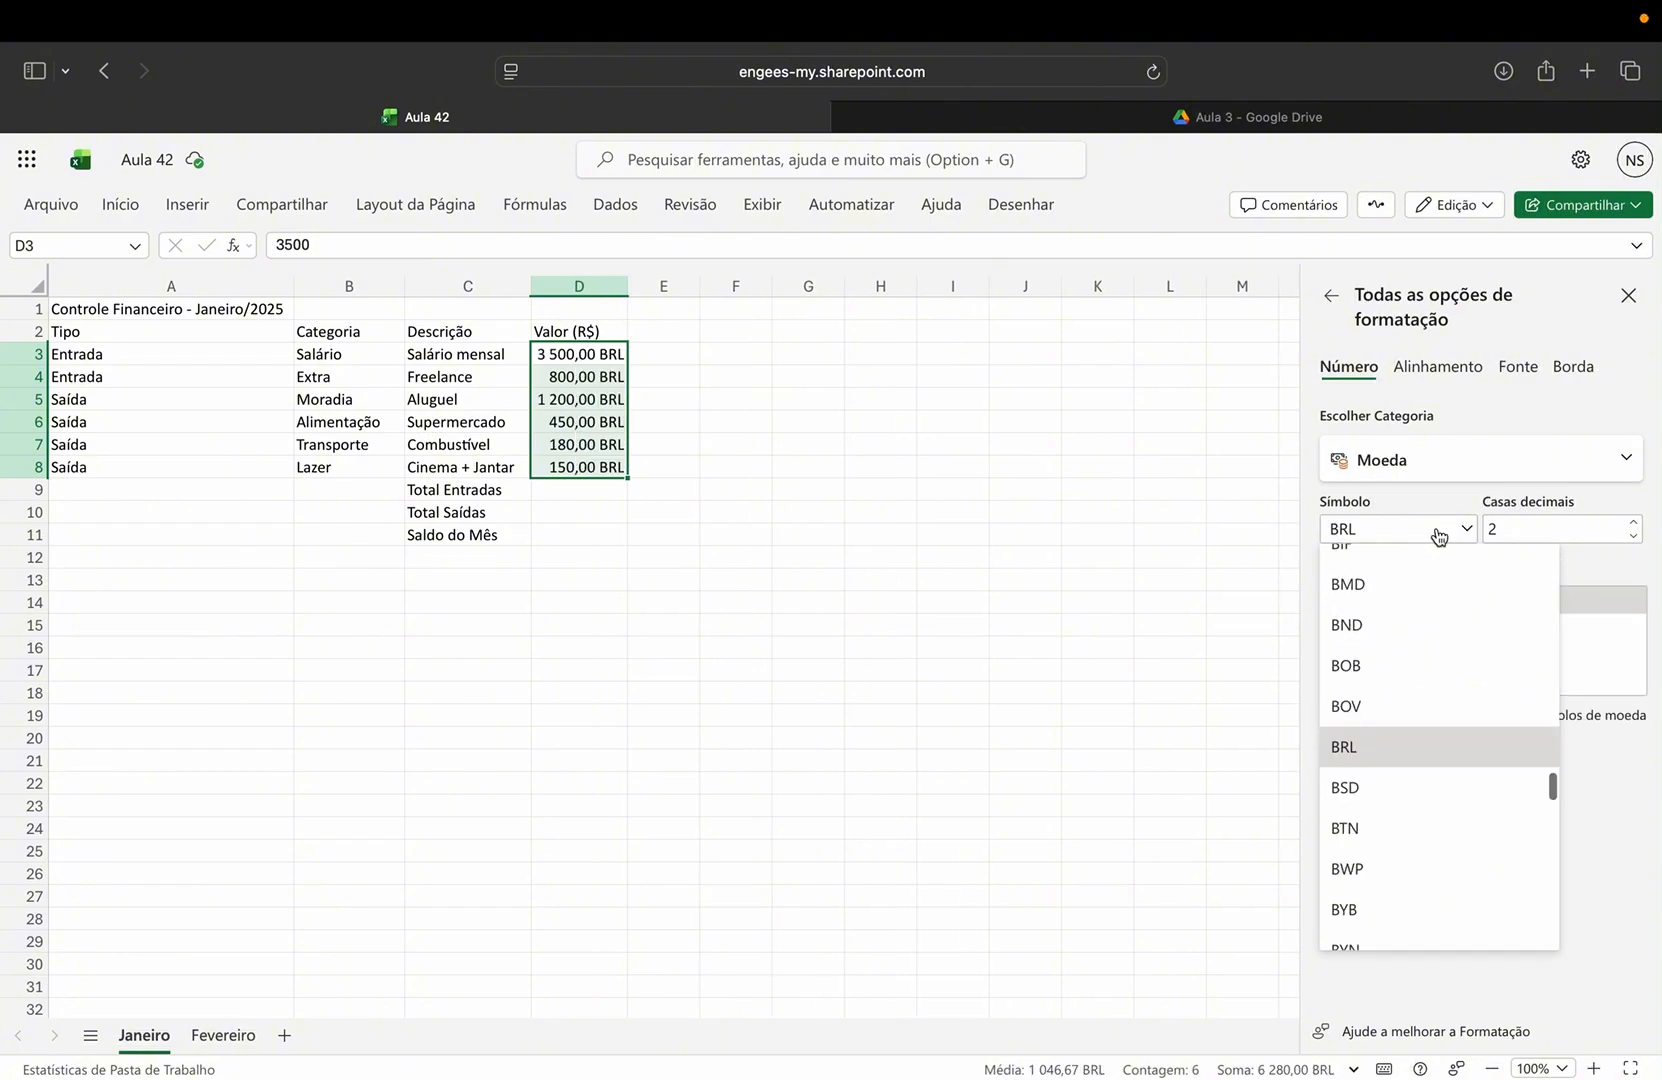
pyautogui.click(1359, 750)
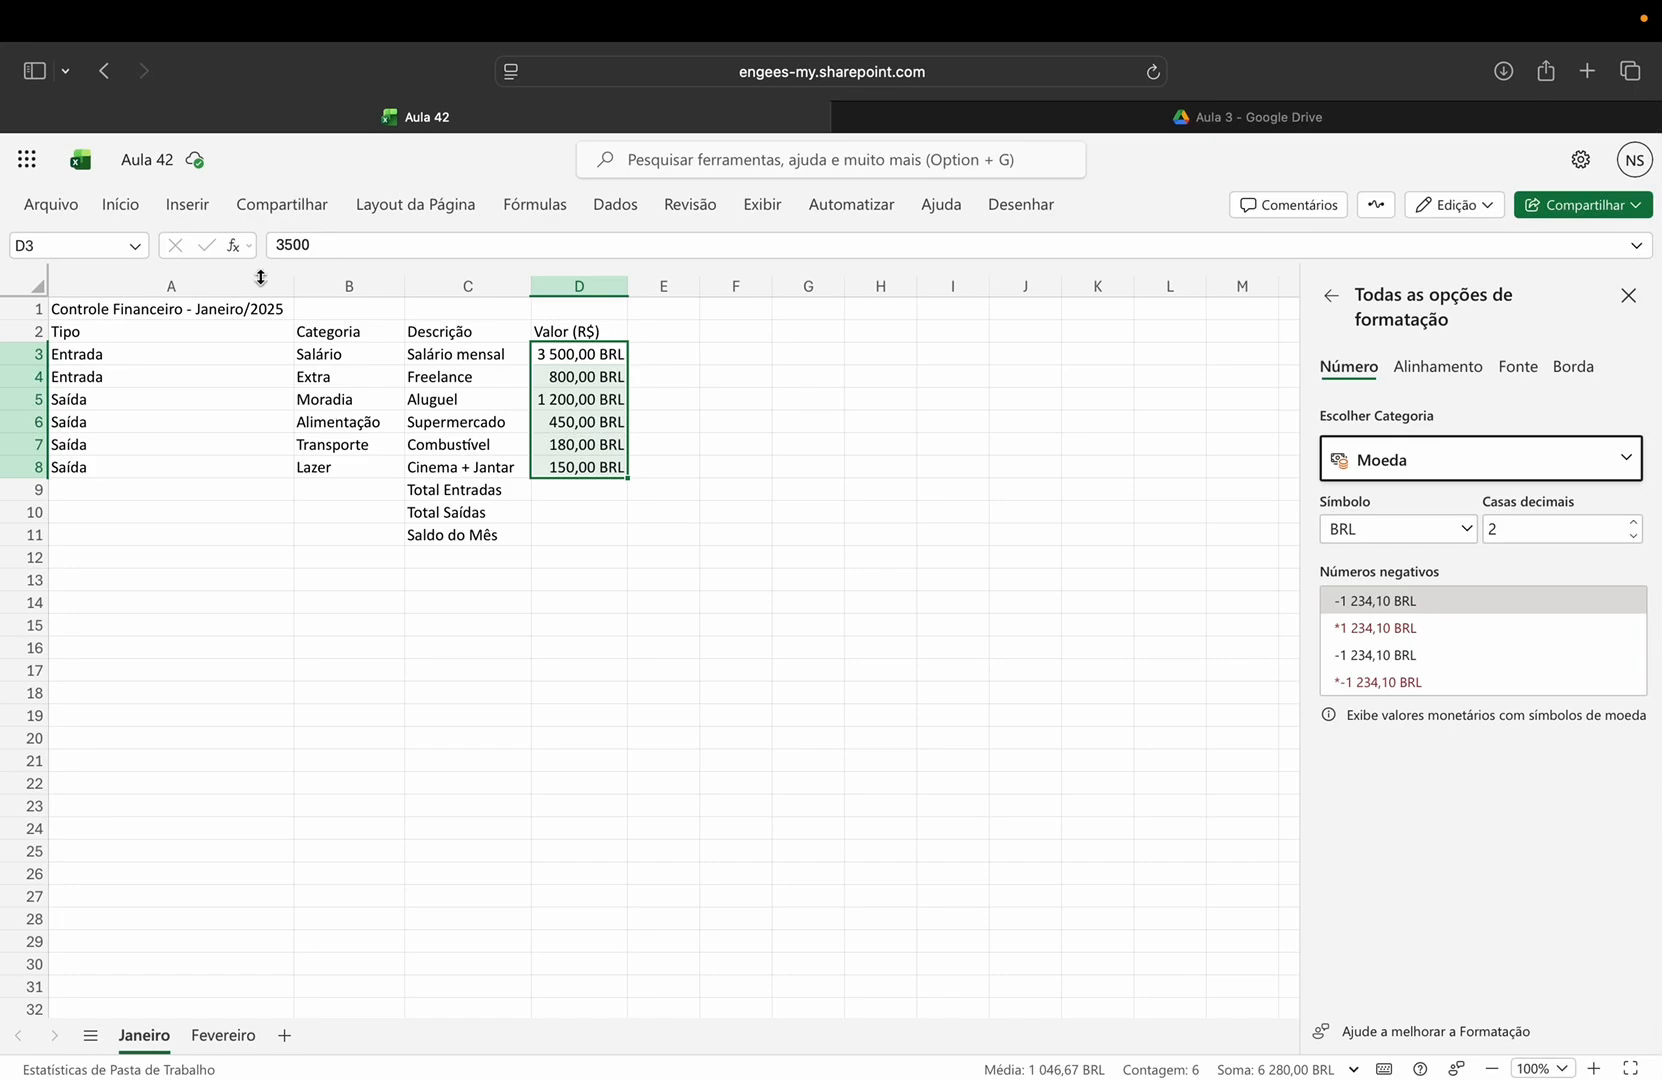
# - Make the column headers in A2:D2 bold and fill them with light blue
pyautogui.click(207, 329)
pyautogui.moveTo(512, 340); pyautogui.dragTo(566, 336)
pyautogui.click(191, 214)
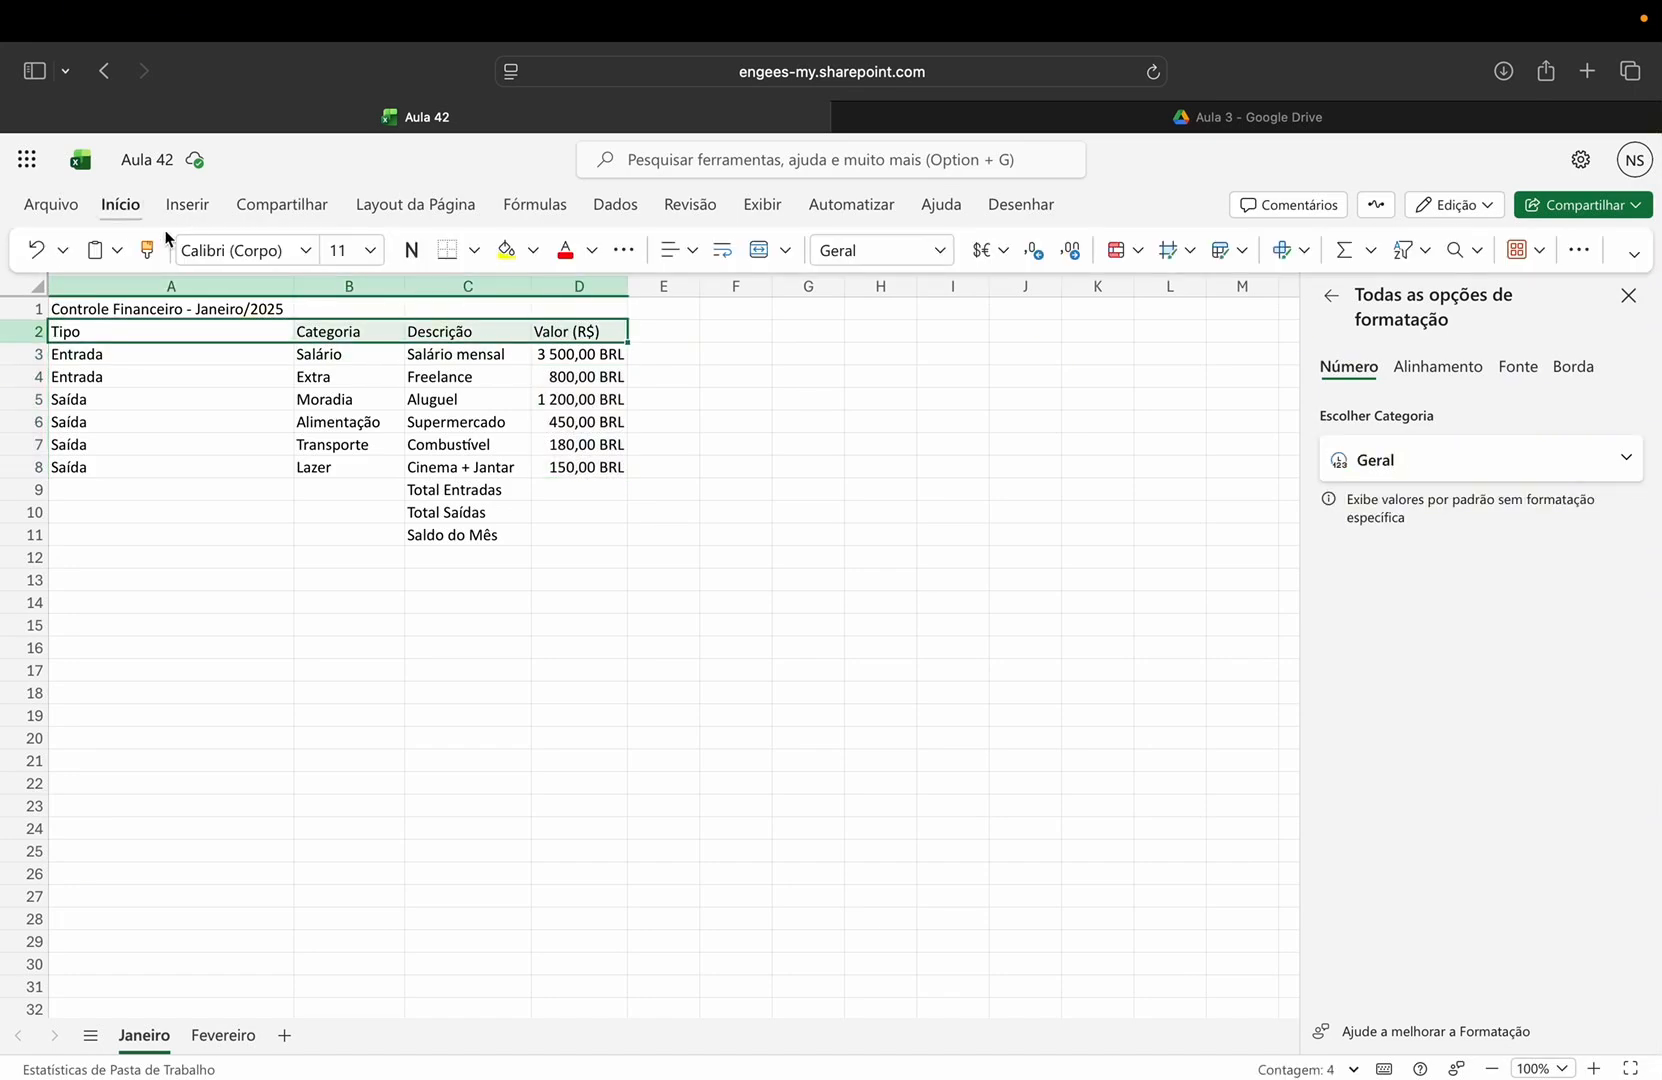
pyautogui.click(416, 252)
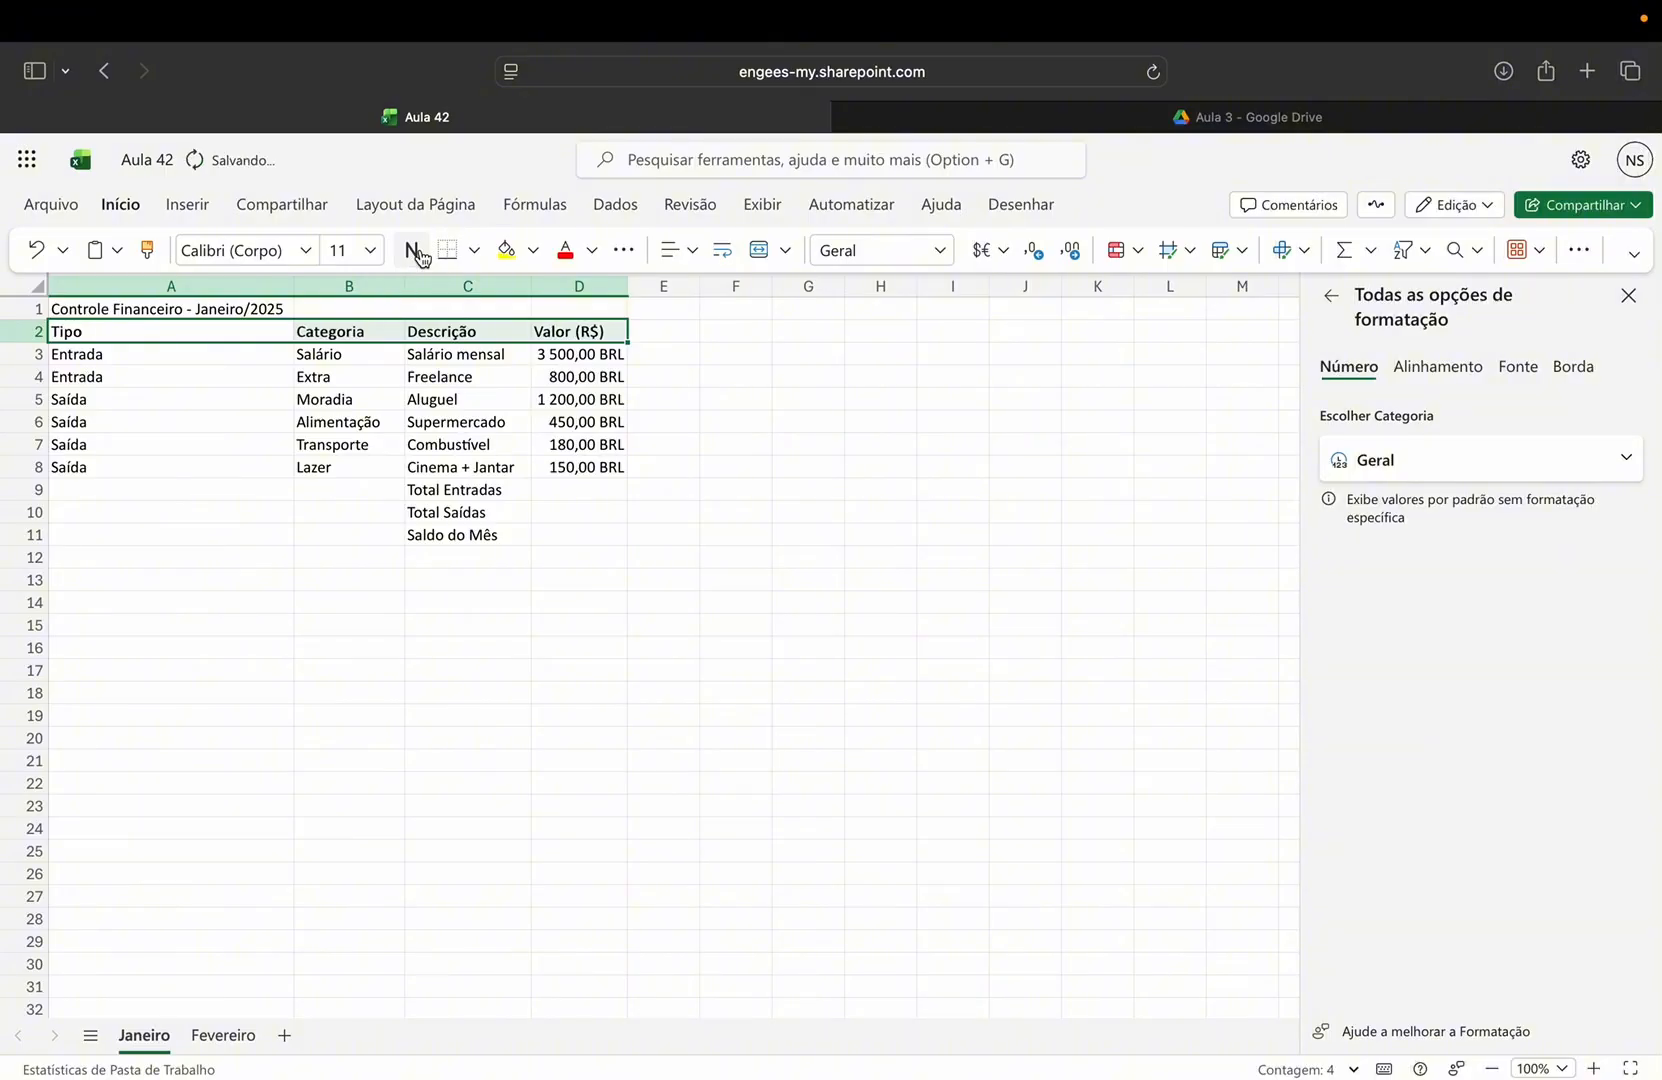
pyautogui.click(533, 250)
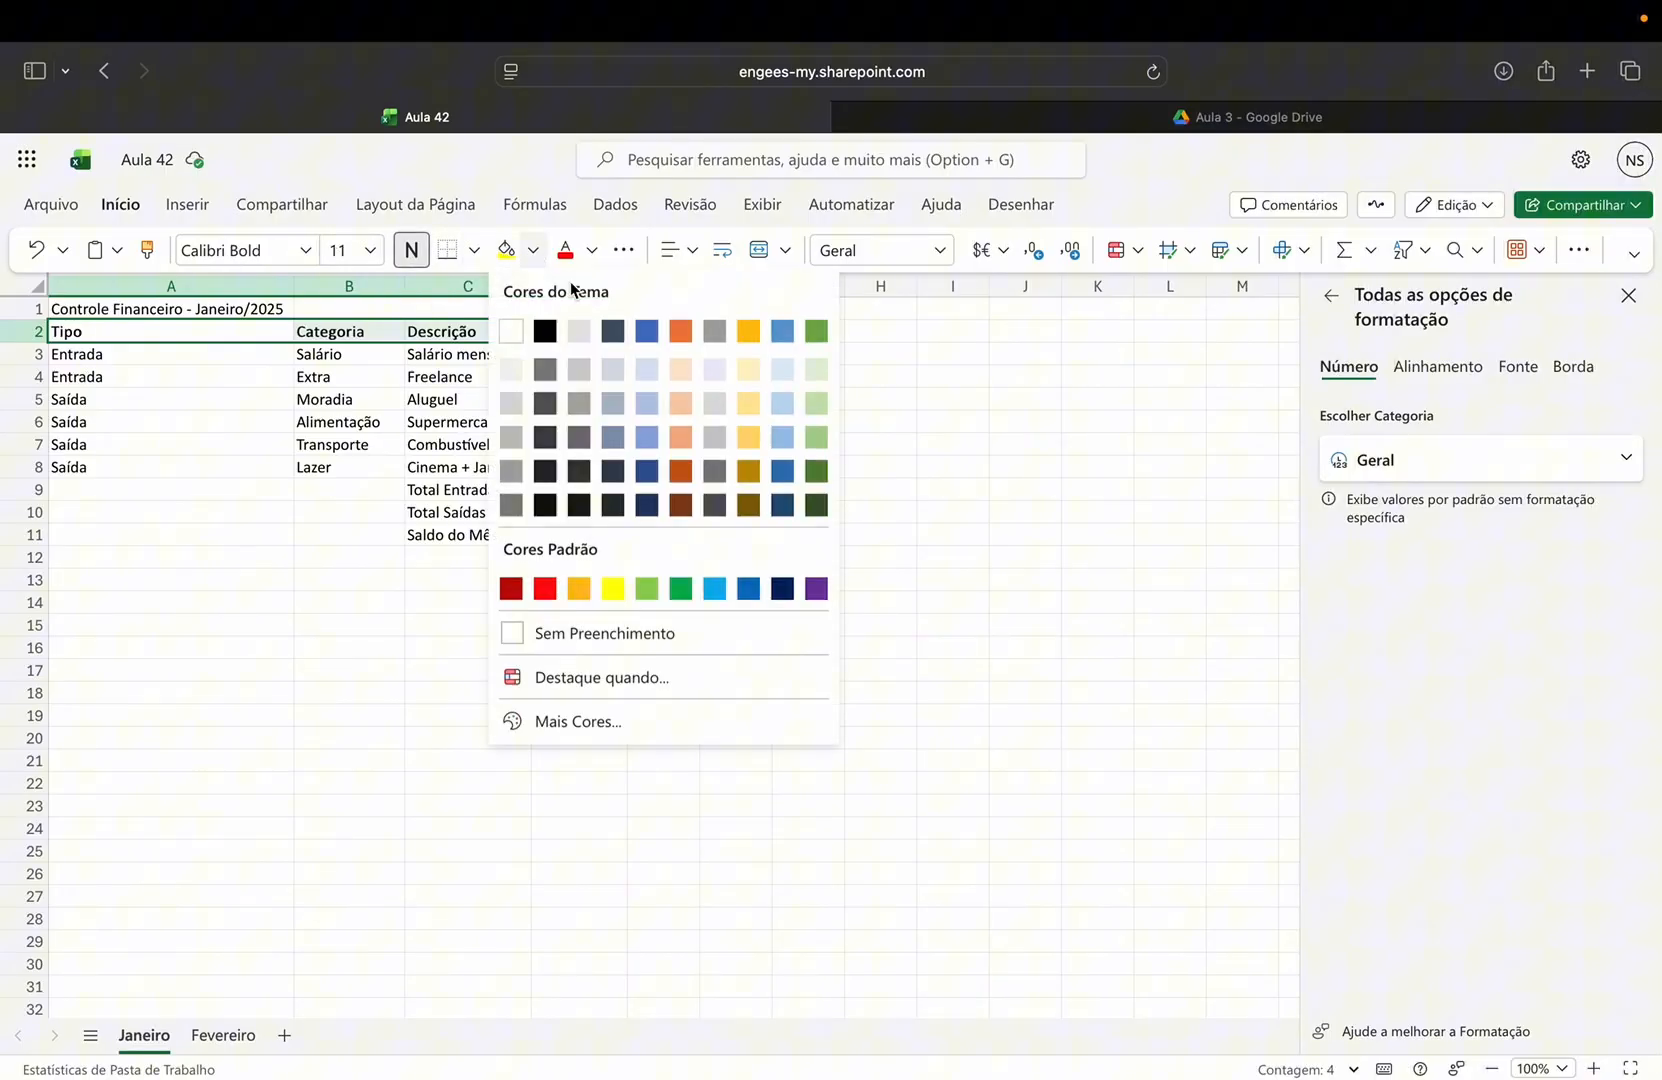
pyautogui.click(652, 377)
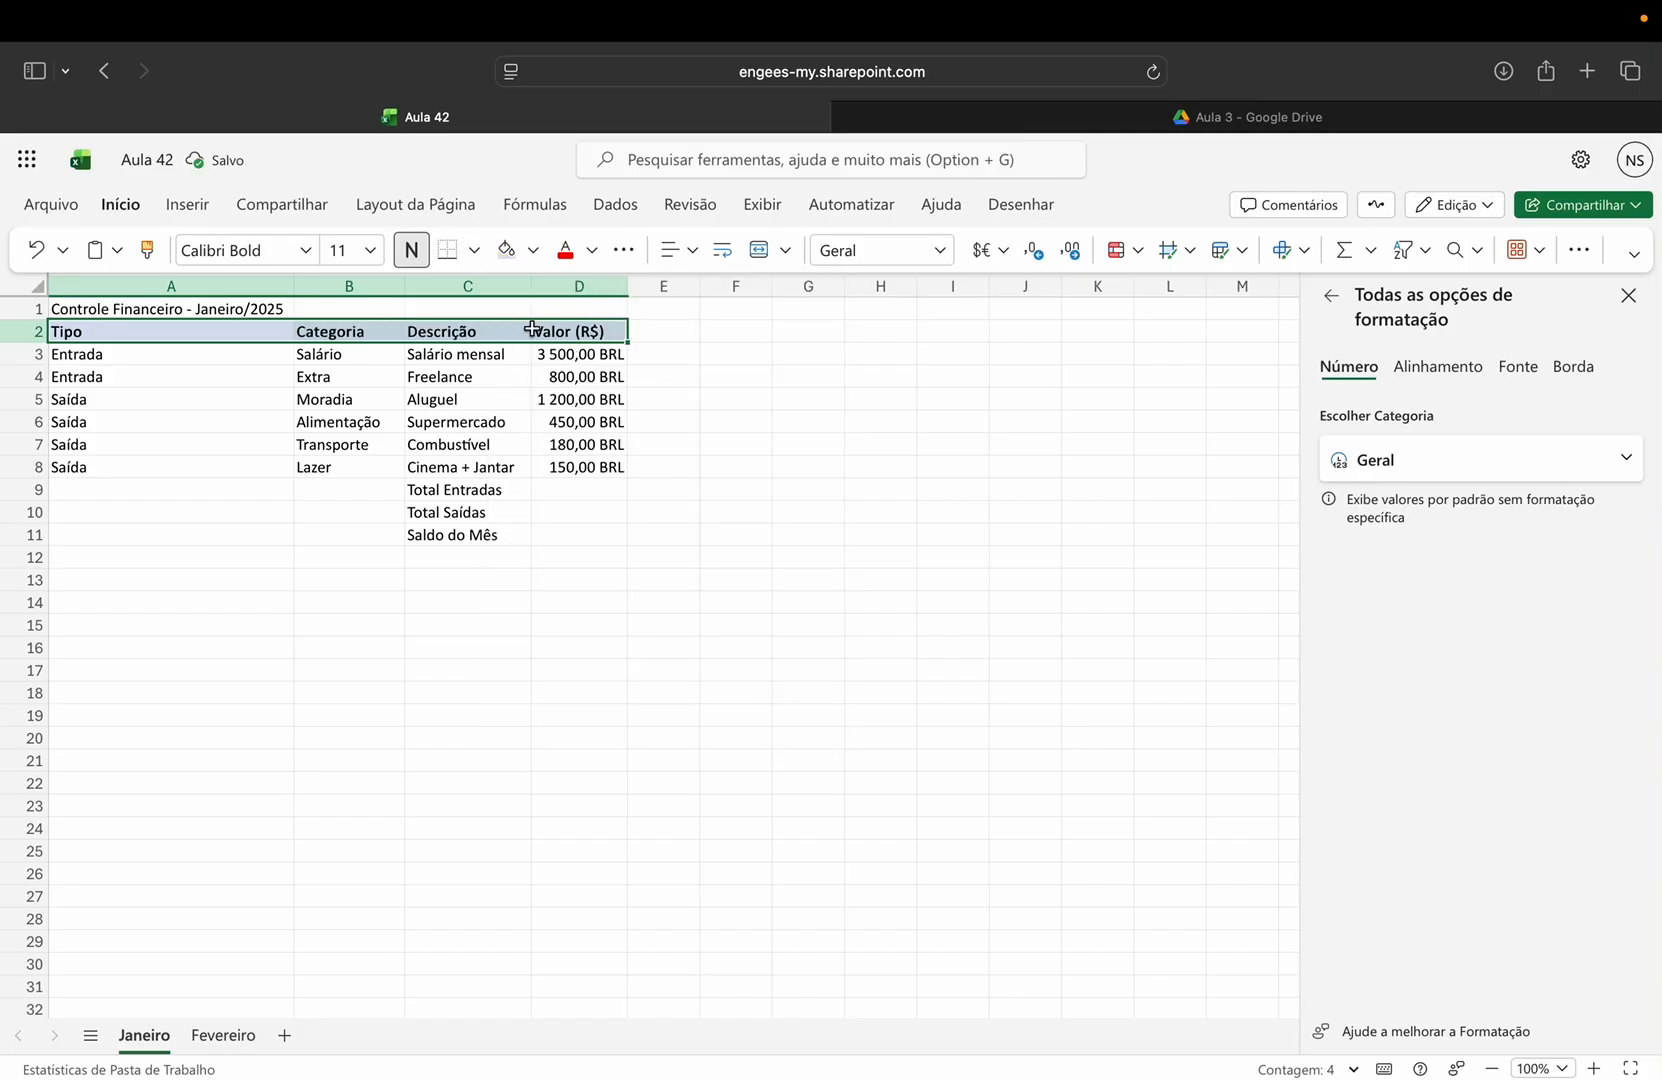
# - Merge and center the title "Controle Financeiro - Janeiro/2025" across A1:D1
pyautogui.click(234, 310)
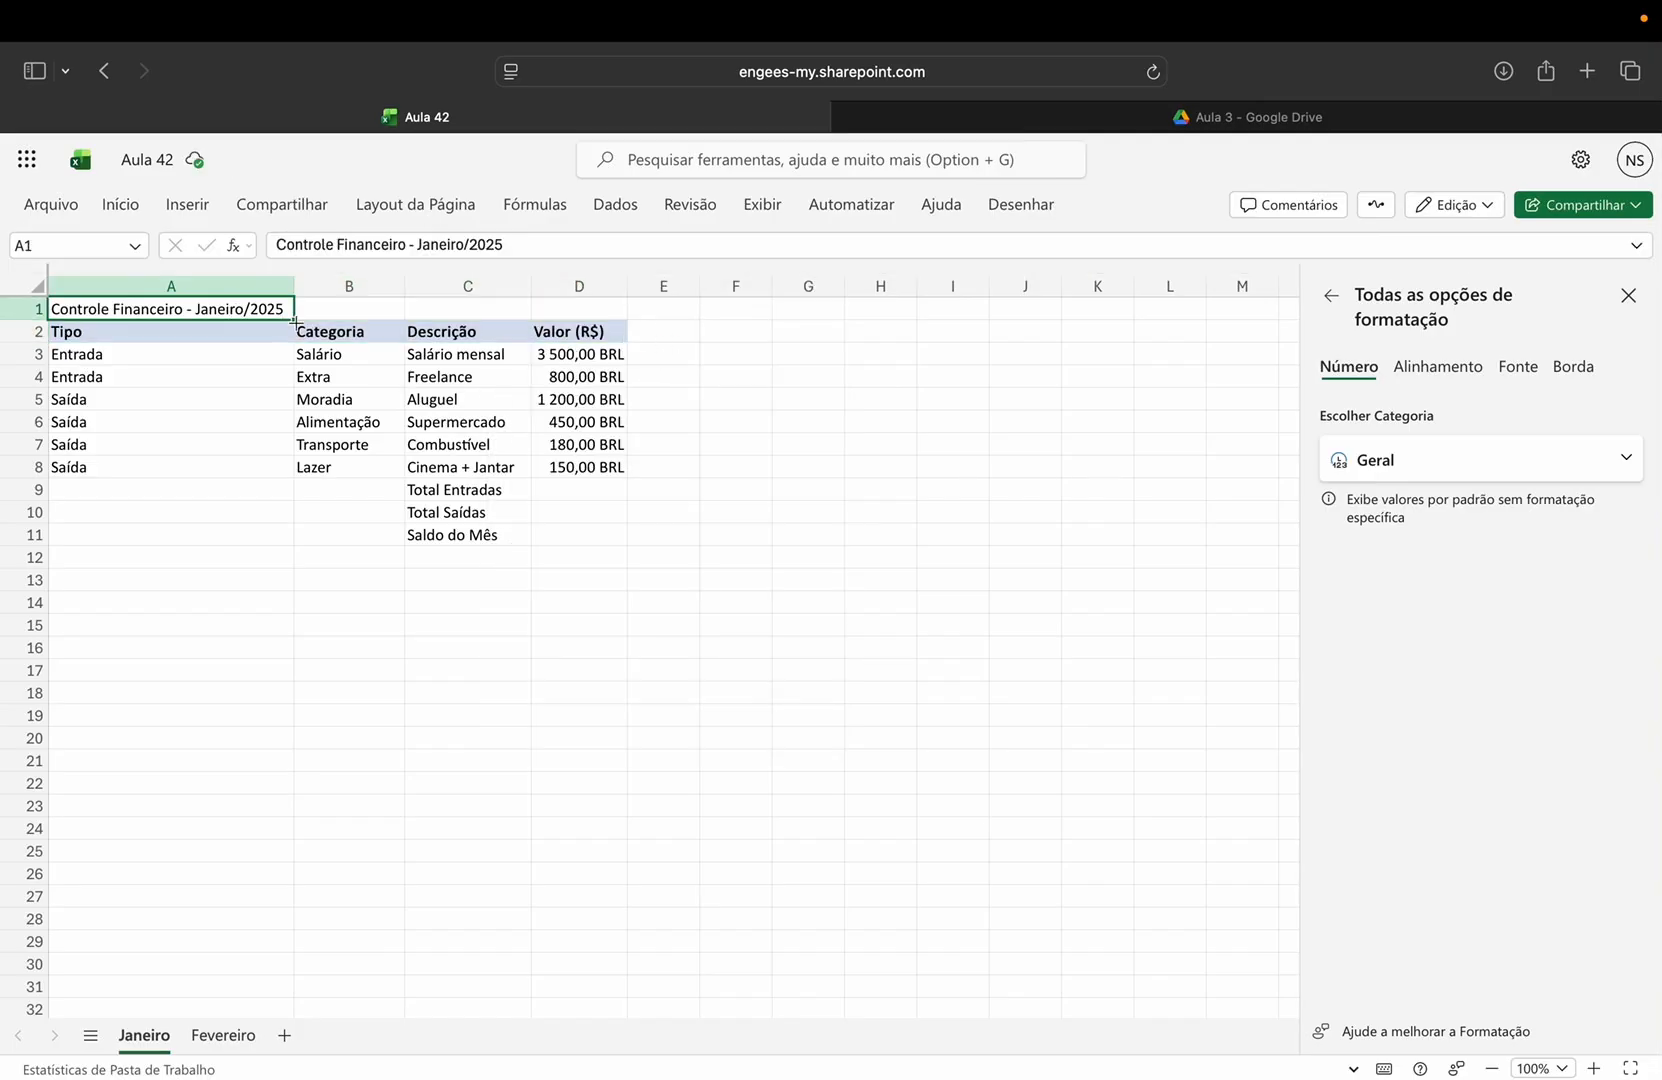
pyautogui.moveTo(290, 320)
pyautogui.mouseDown()
pyautogui.moveTo(569, 325)
pyautogui.moveTo(278, 305)
pyautogui.mouseUp()
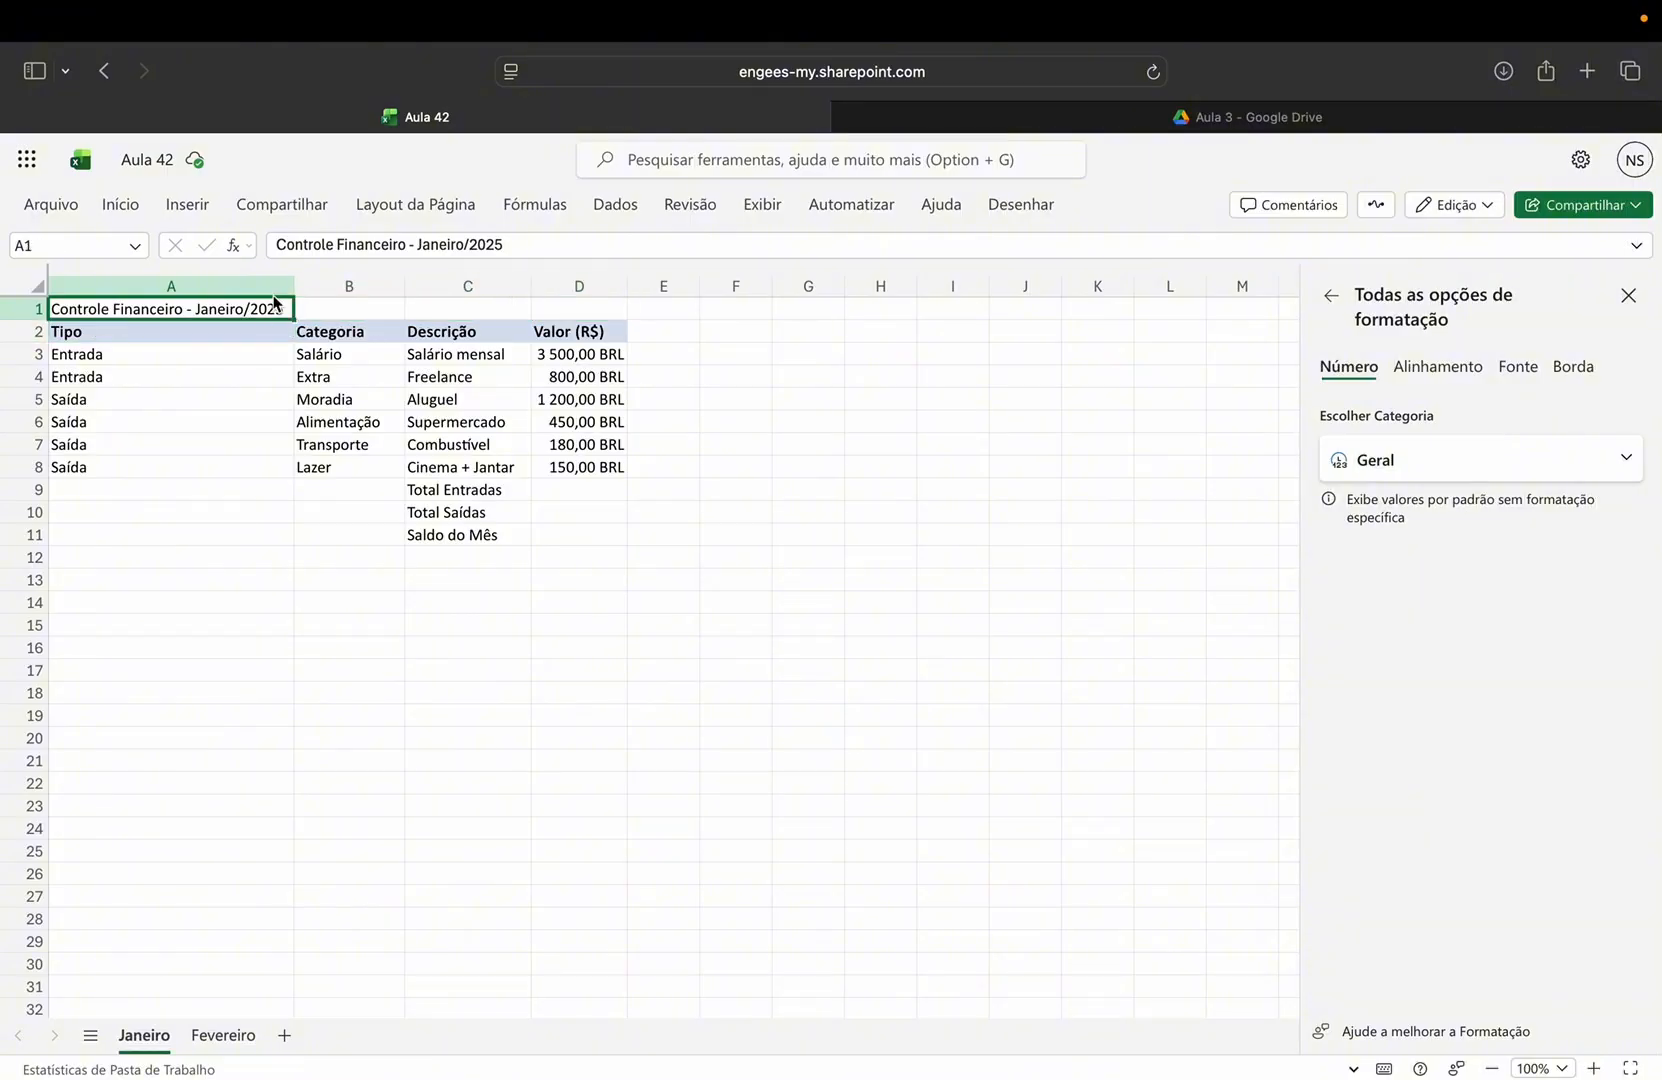
pyautogui.keyDown('shift'); pyautogui.click(586, 308); pyautogui.keyUp('shift')
pyautogui.click(106, 203)
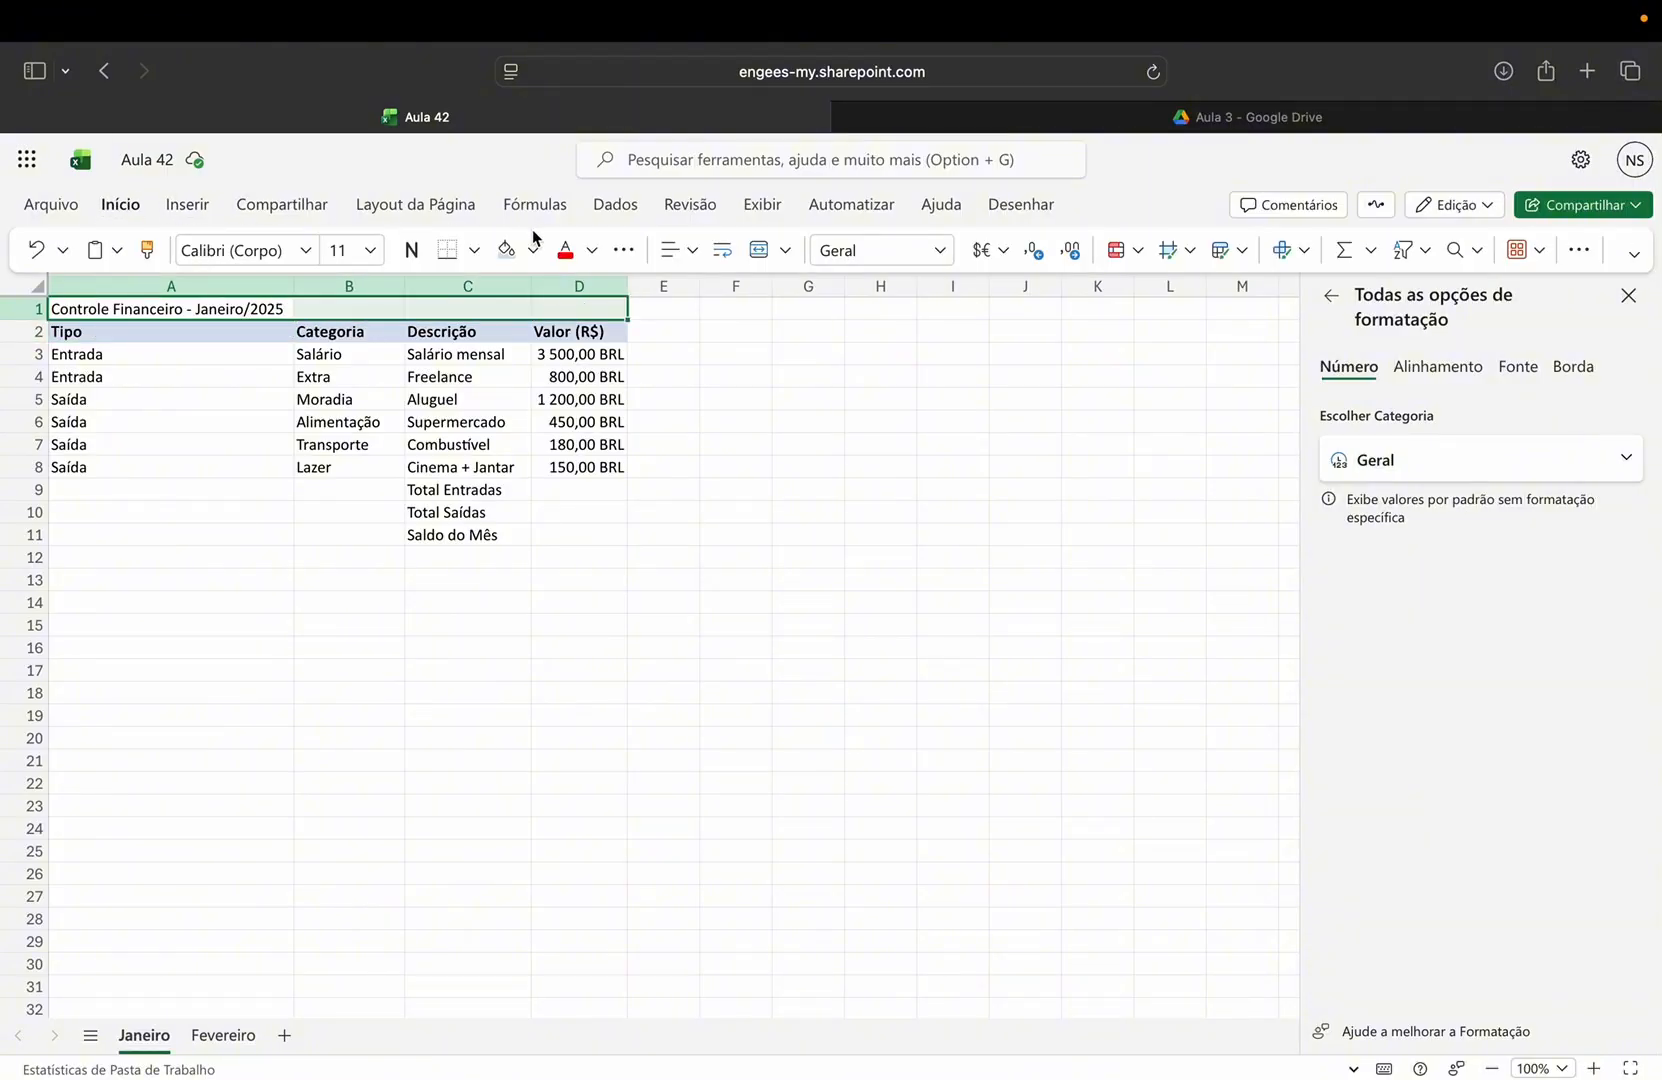
pyautogui.click(768, 256)
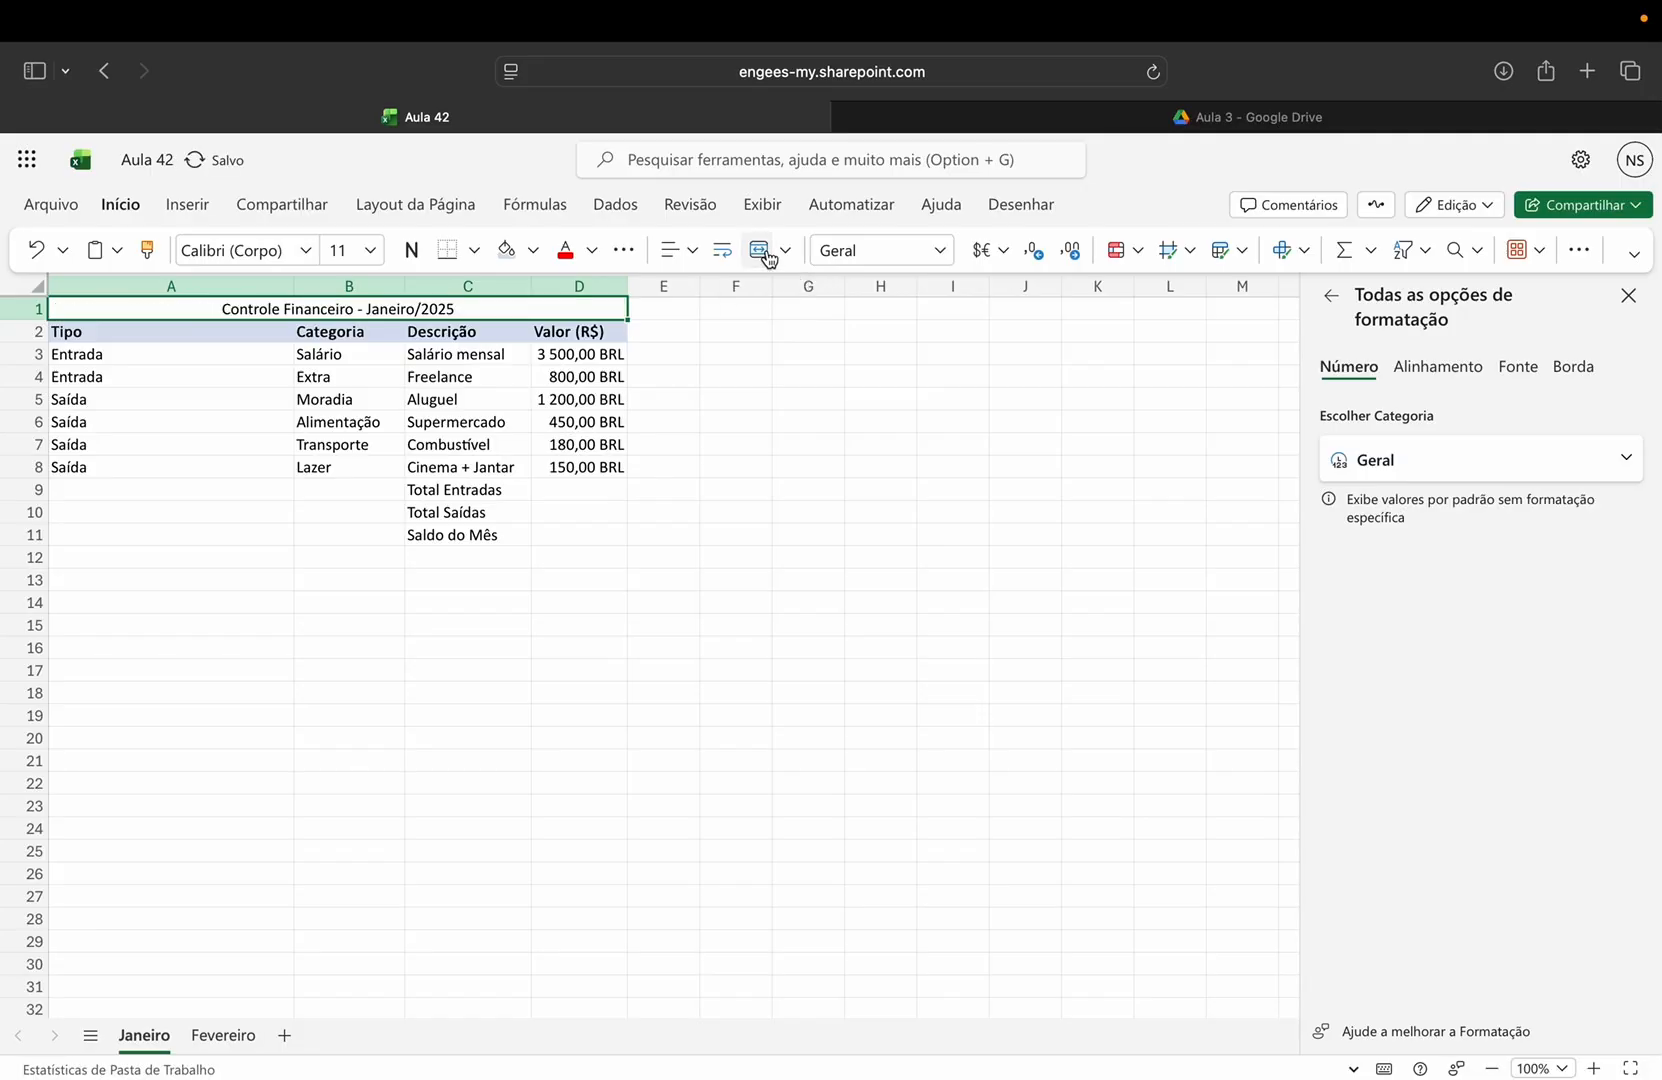
# - Set the merged title's font size to 14 and make it bold
pyautogui.click(370, 252)
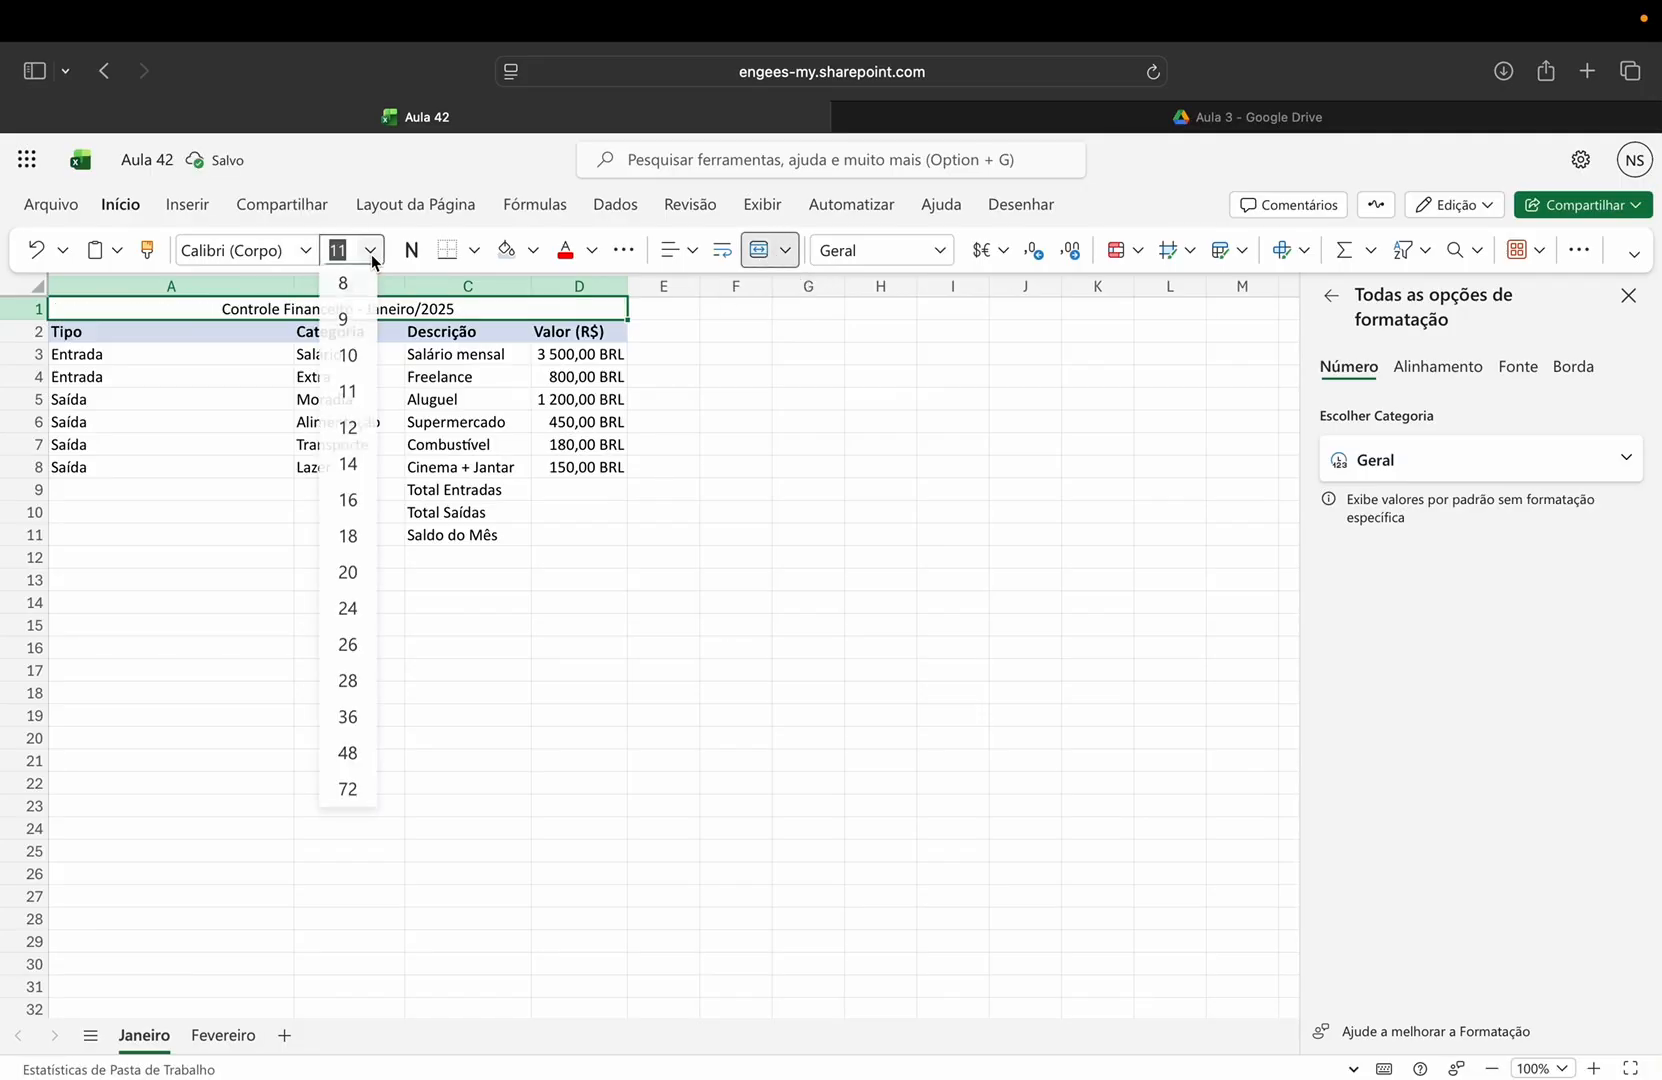
pyautogui.click(349, 462)
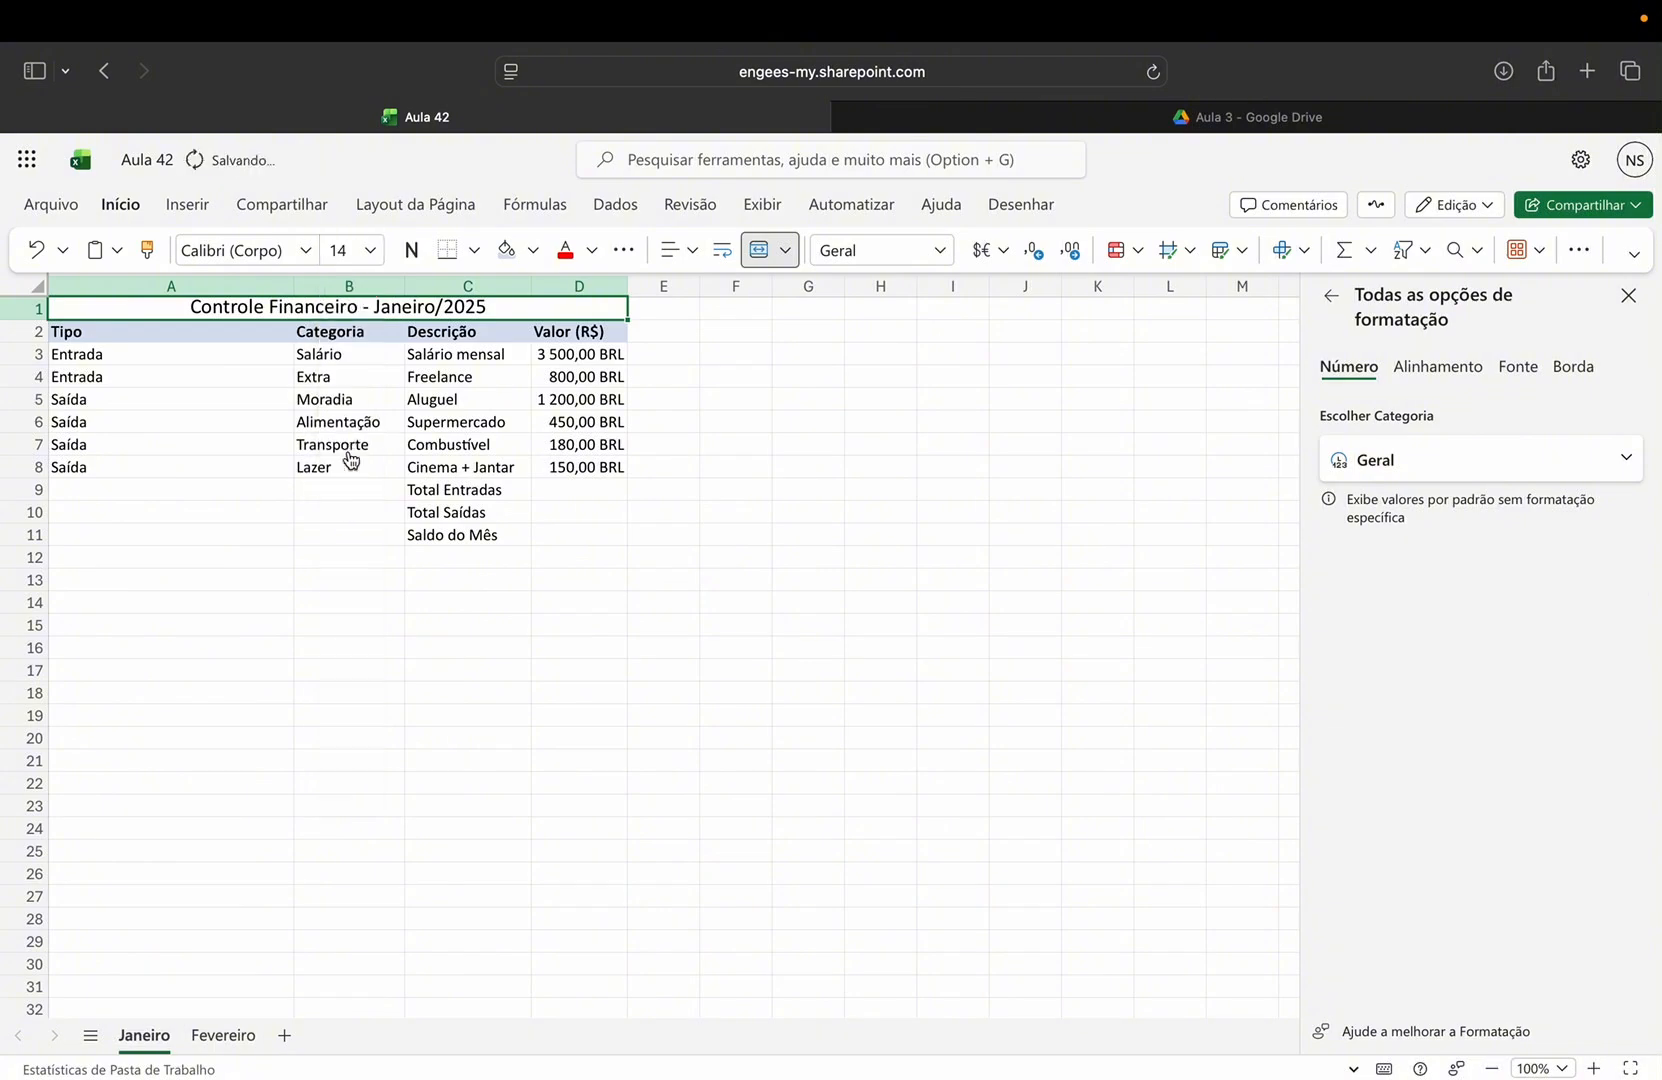
pyautogui.click(418, 252)
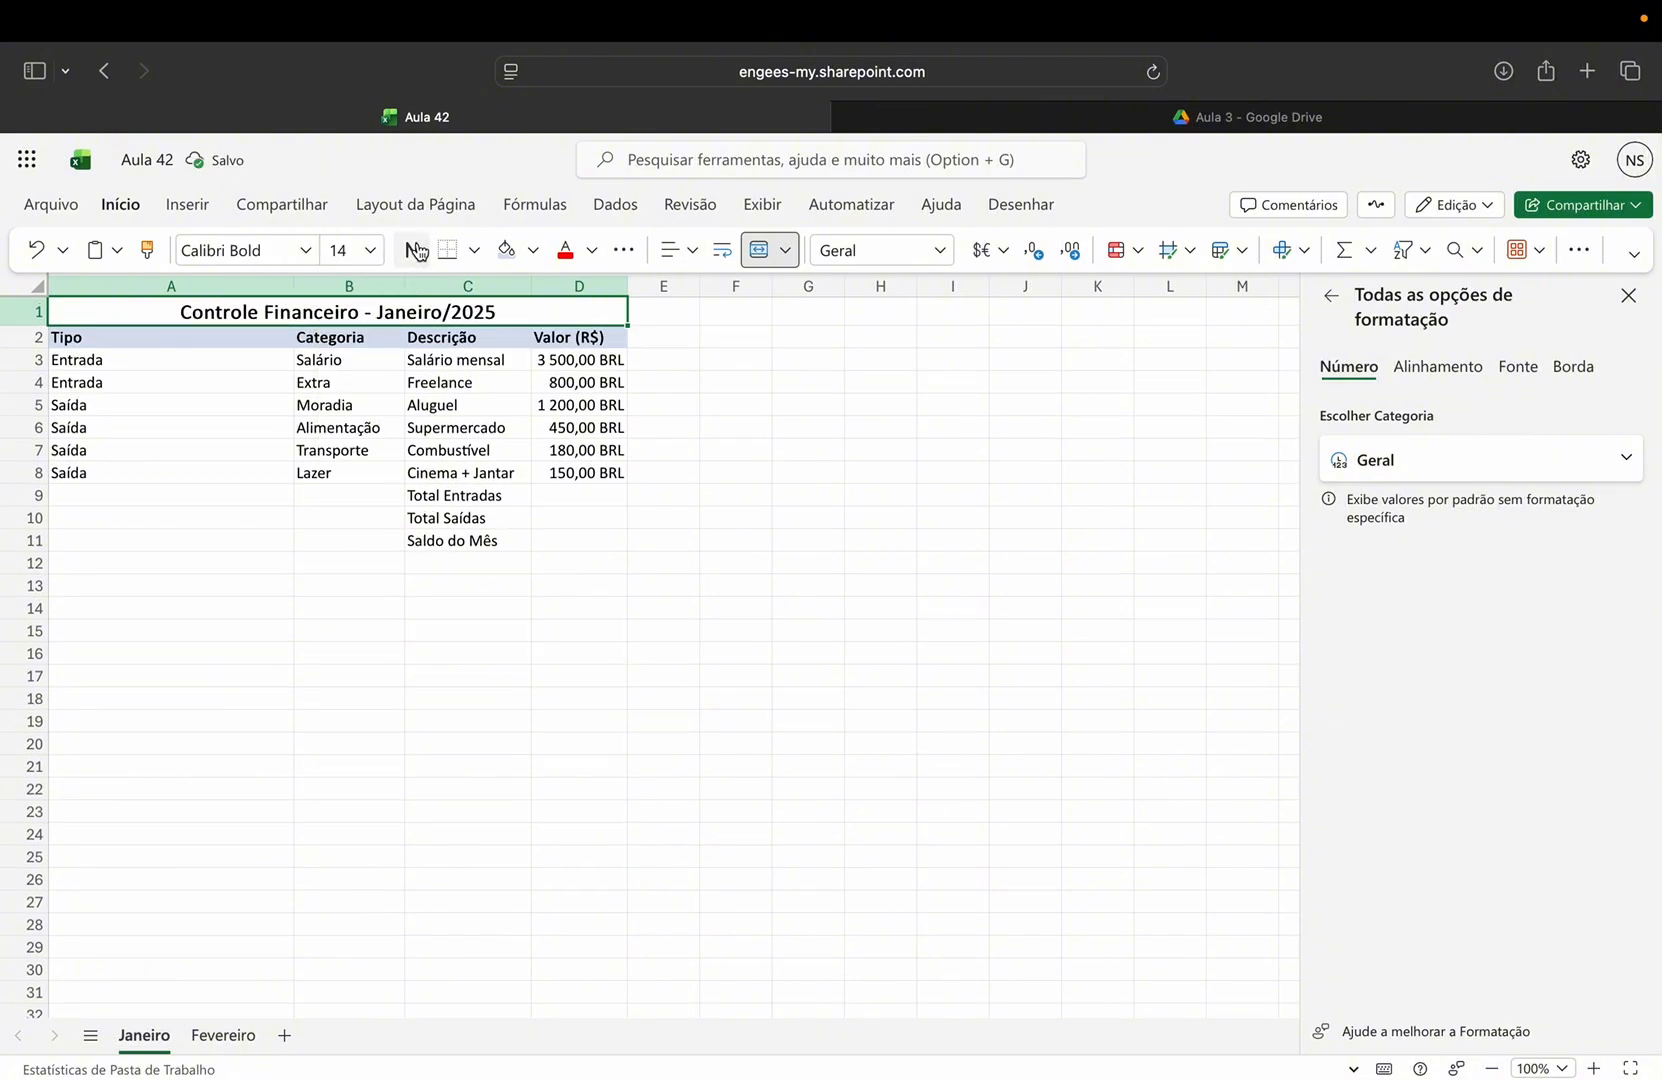
# - Give the merged title a light blue fill and a dark blue font color
pyautogui.click(536, 252)
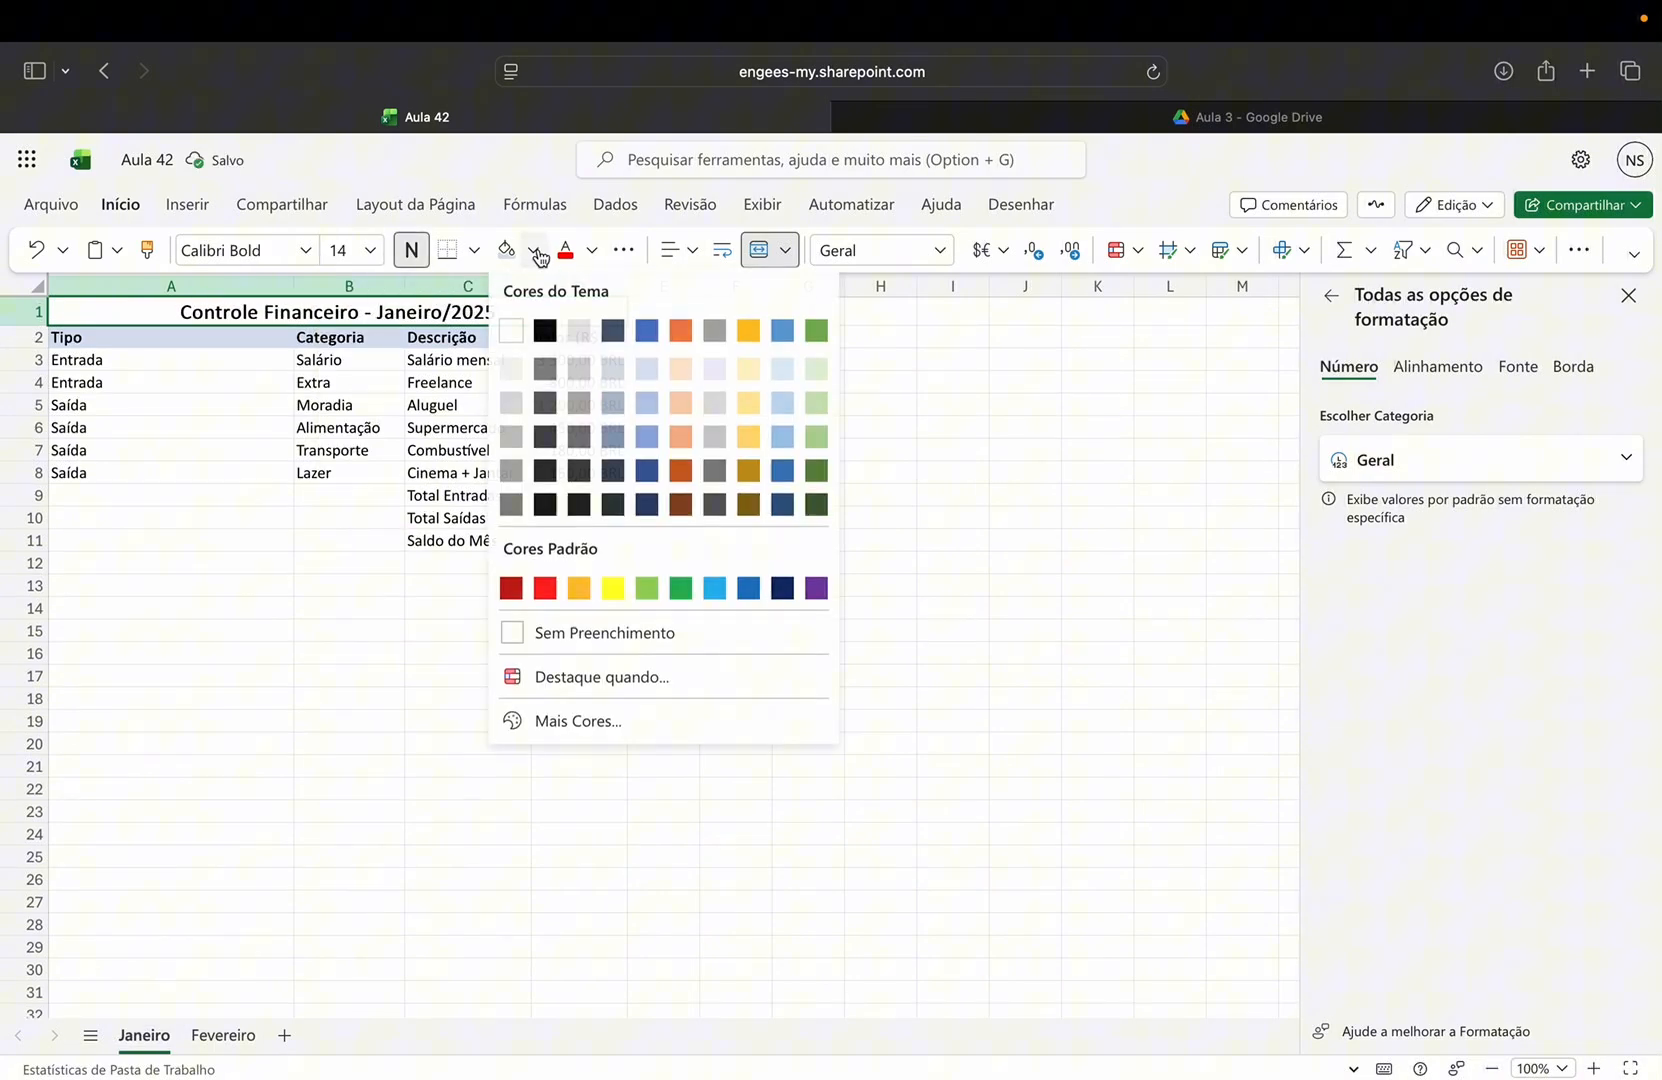
pyautogui.click(647, 377)
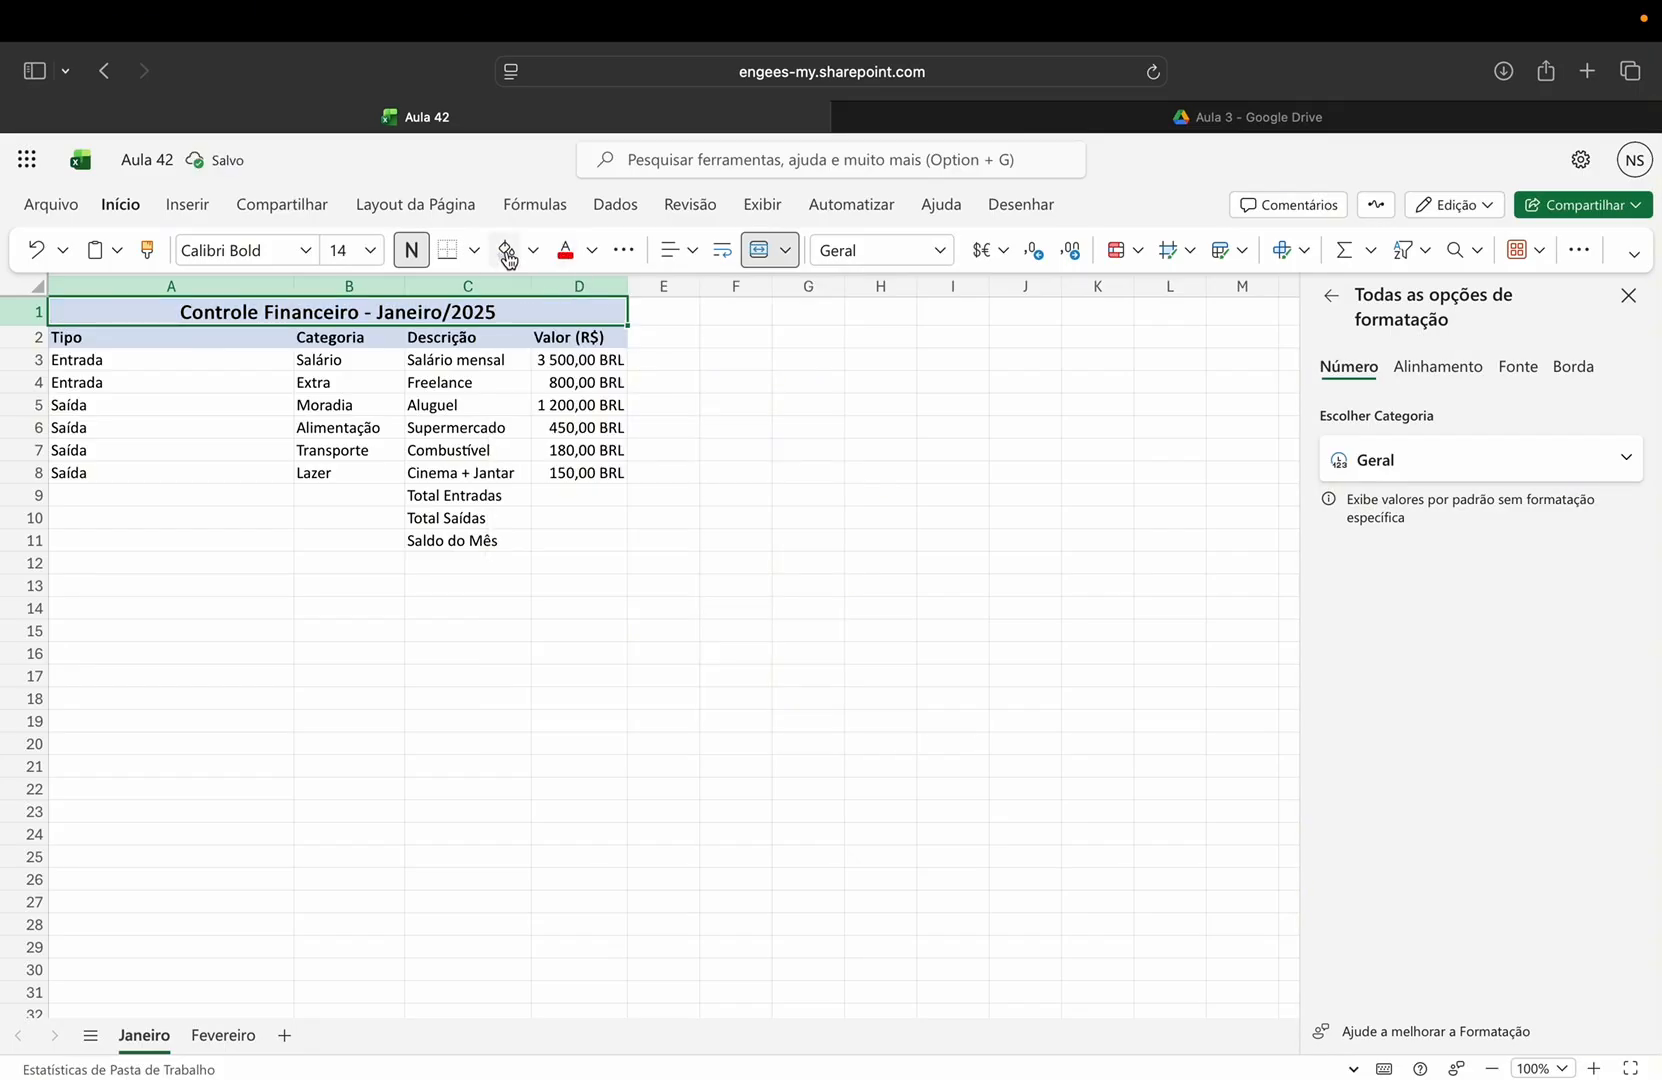
pyautogui.click(571, 257)
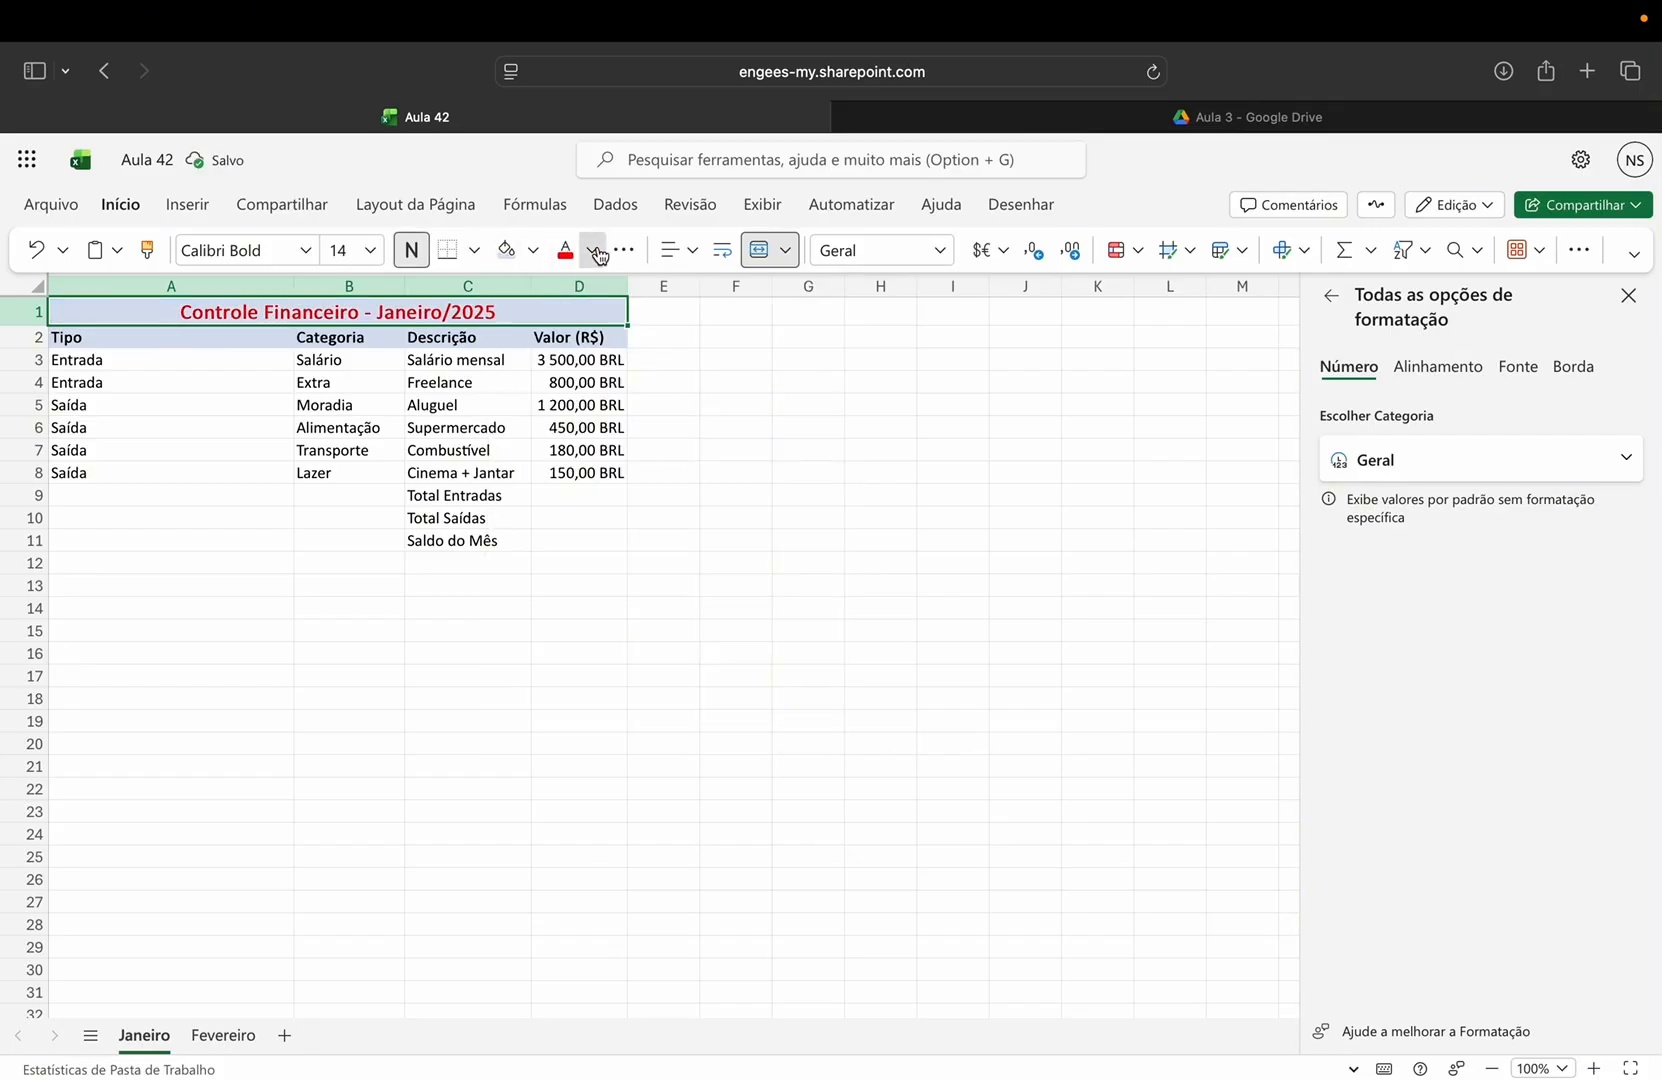
pyautogui.click(592, 250)
pyautogui.click(707, 549)
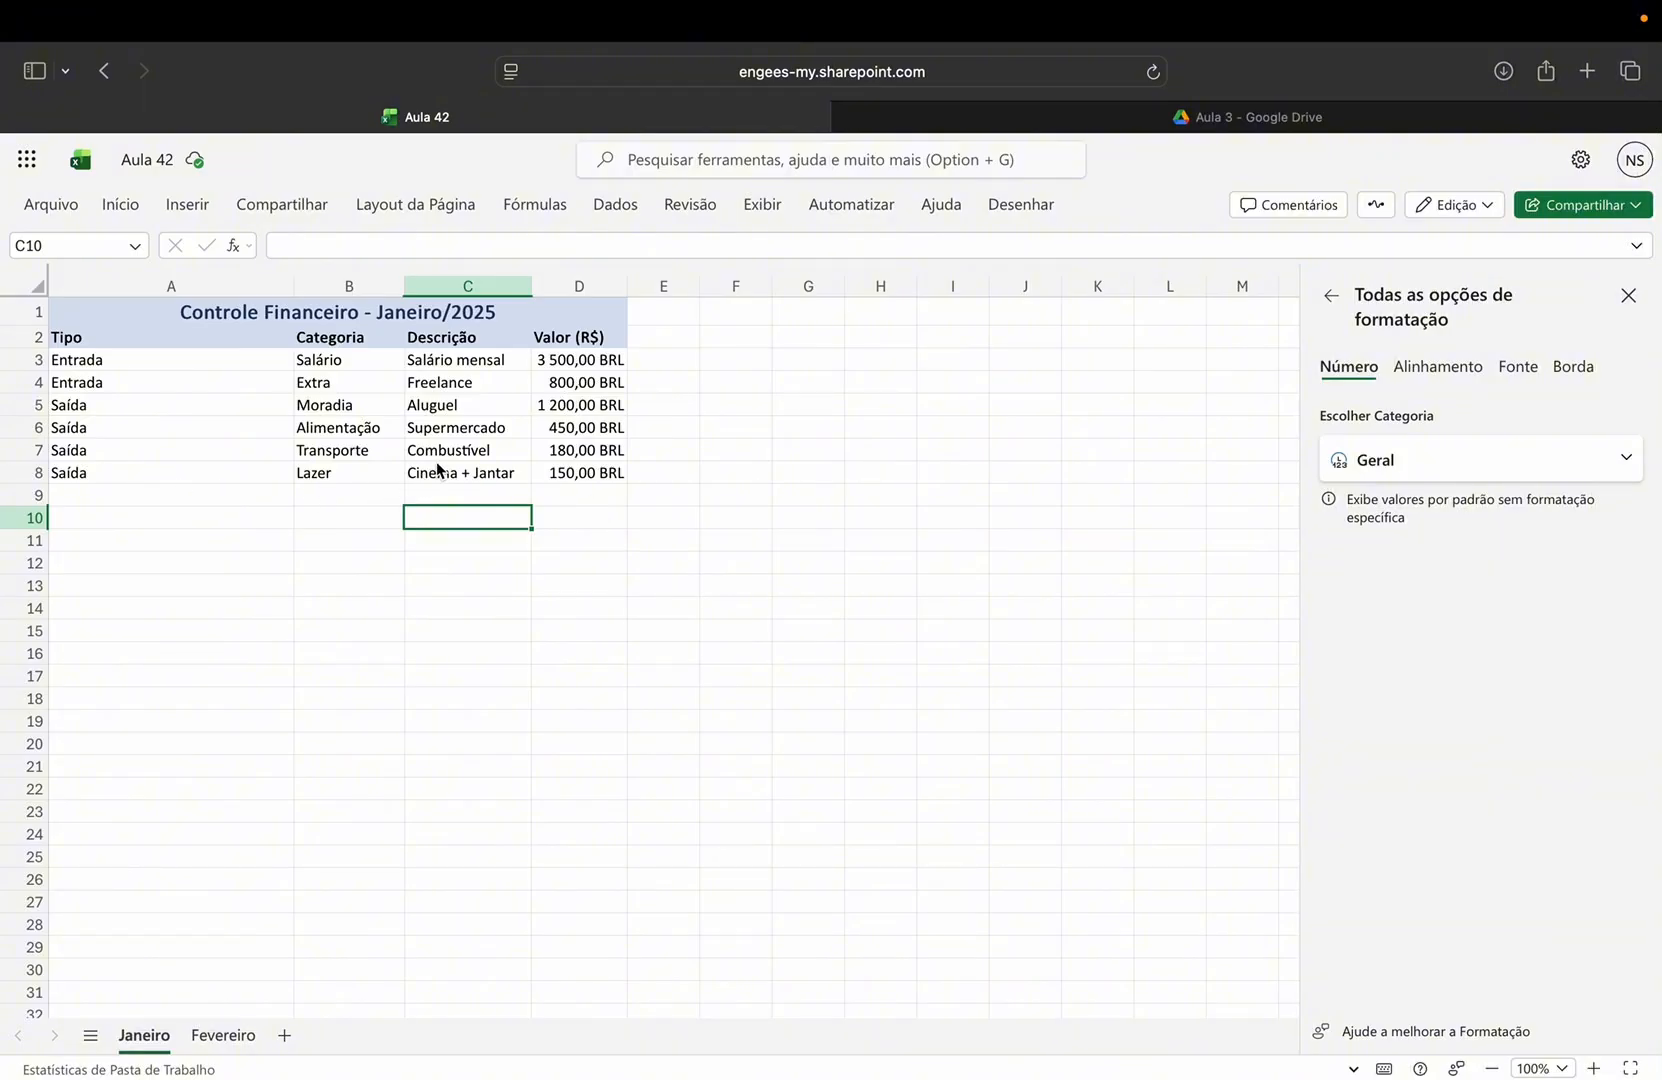
# - Enter the label "Total entradas" in cell C10
pyautogui.doubleClick(475, 521)
pyautogui.write('T')
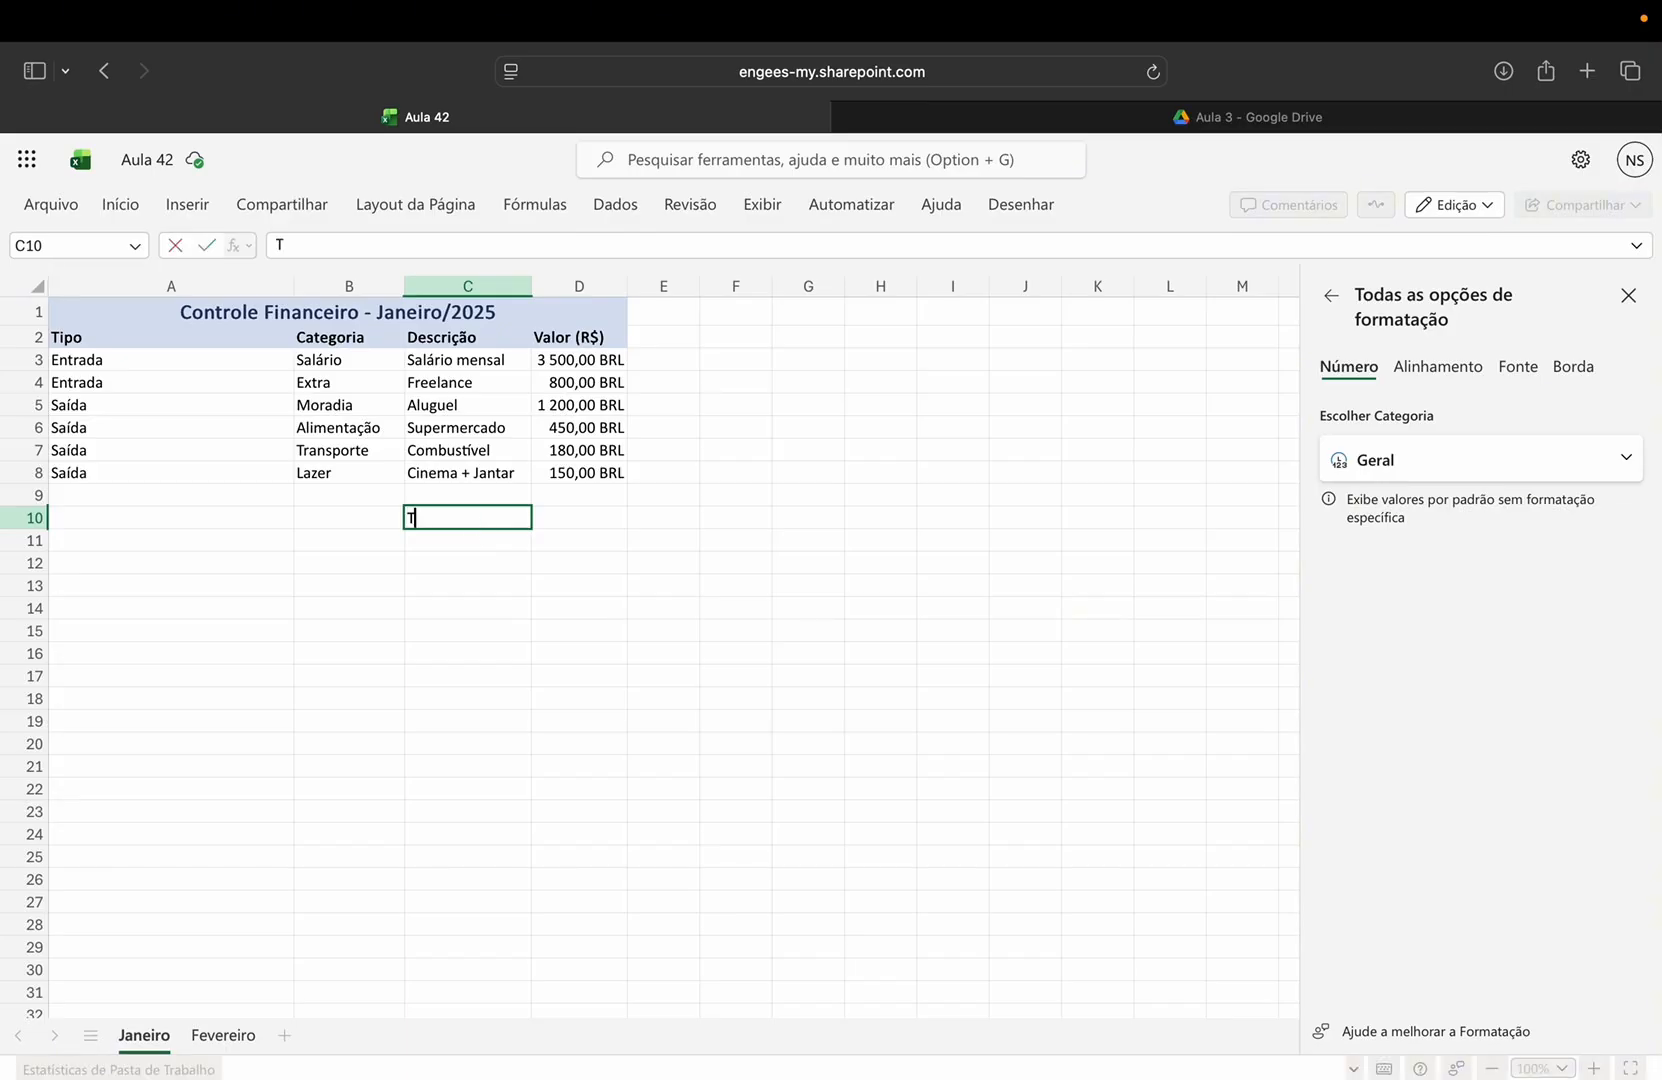
pyautogui.write('otal entradas')
pyautogui.press('Return')
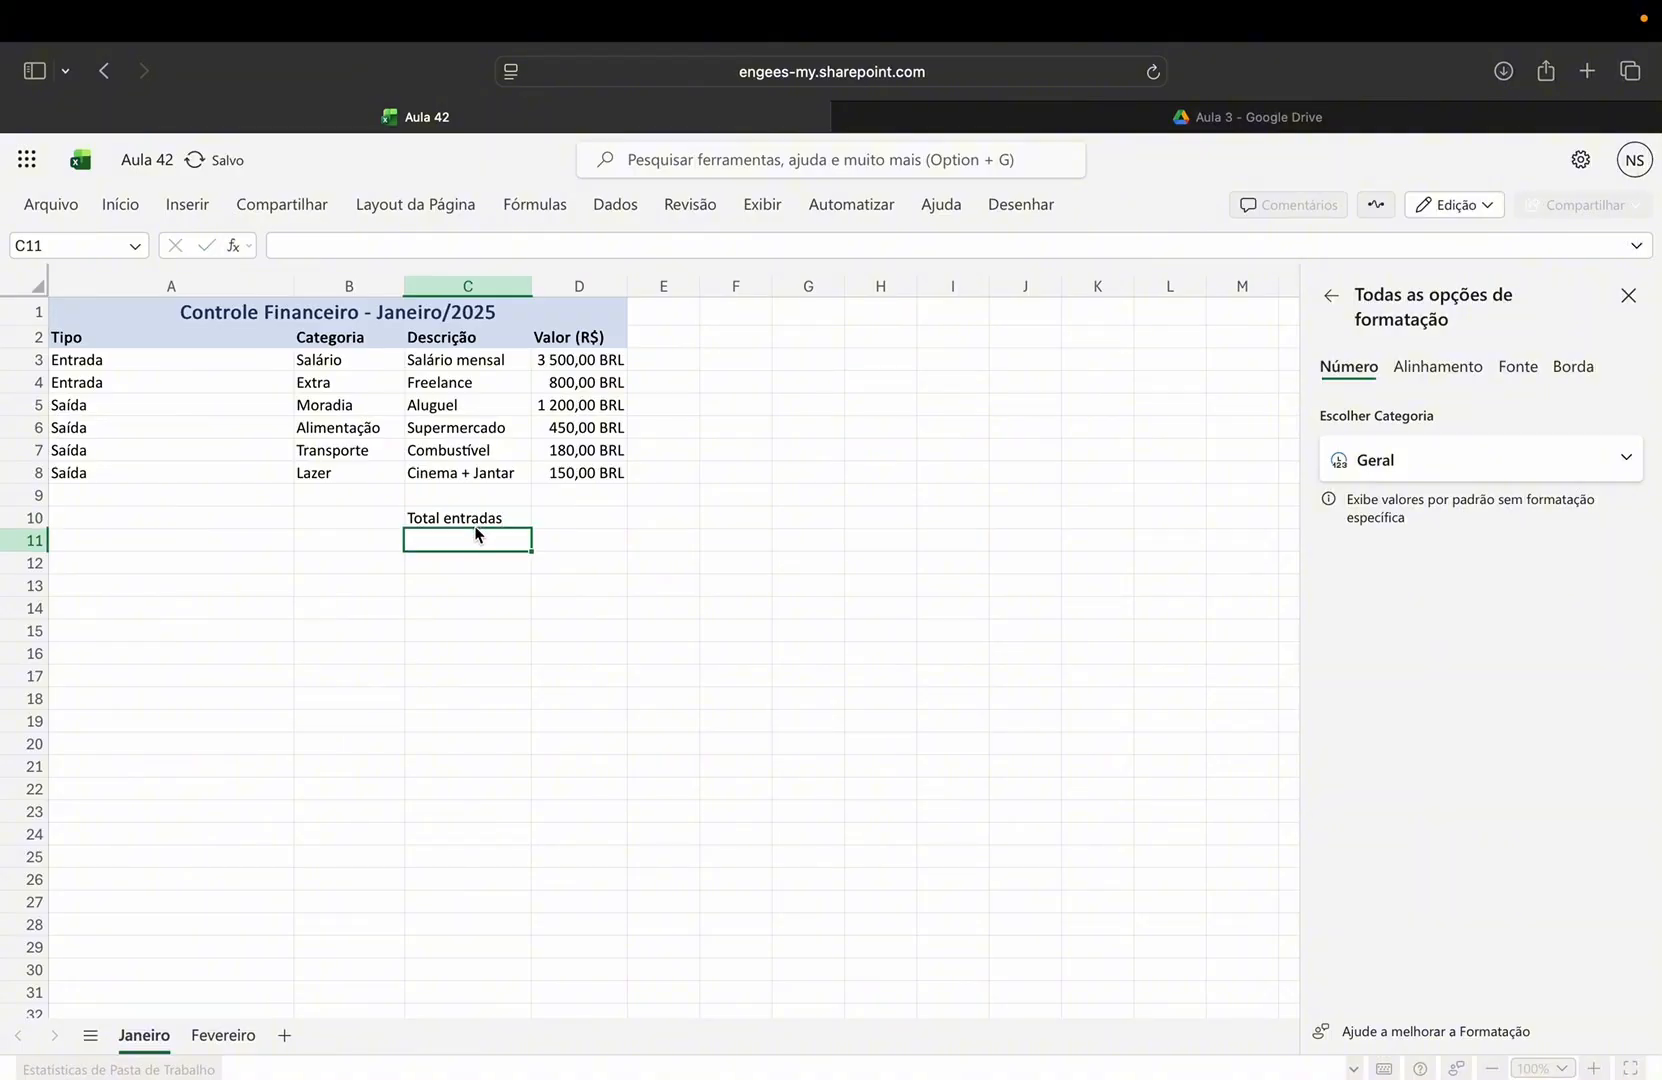
# - Total the income values in cell D10 with a SOMA formula over D3:D4
pyautogui.click(565, 521)
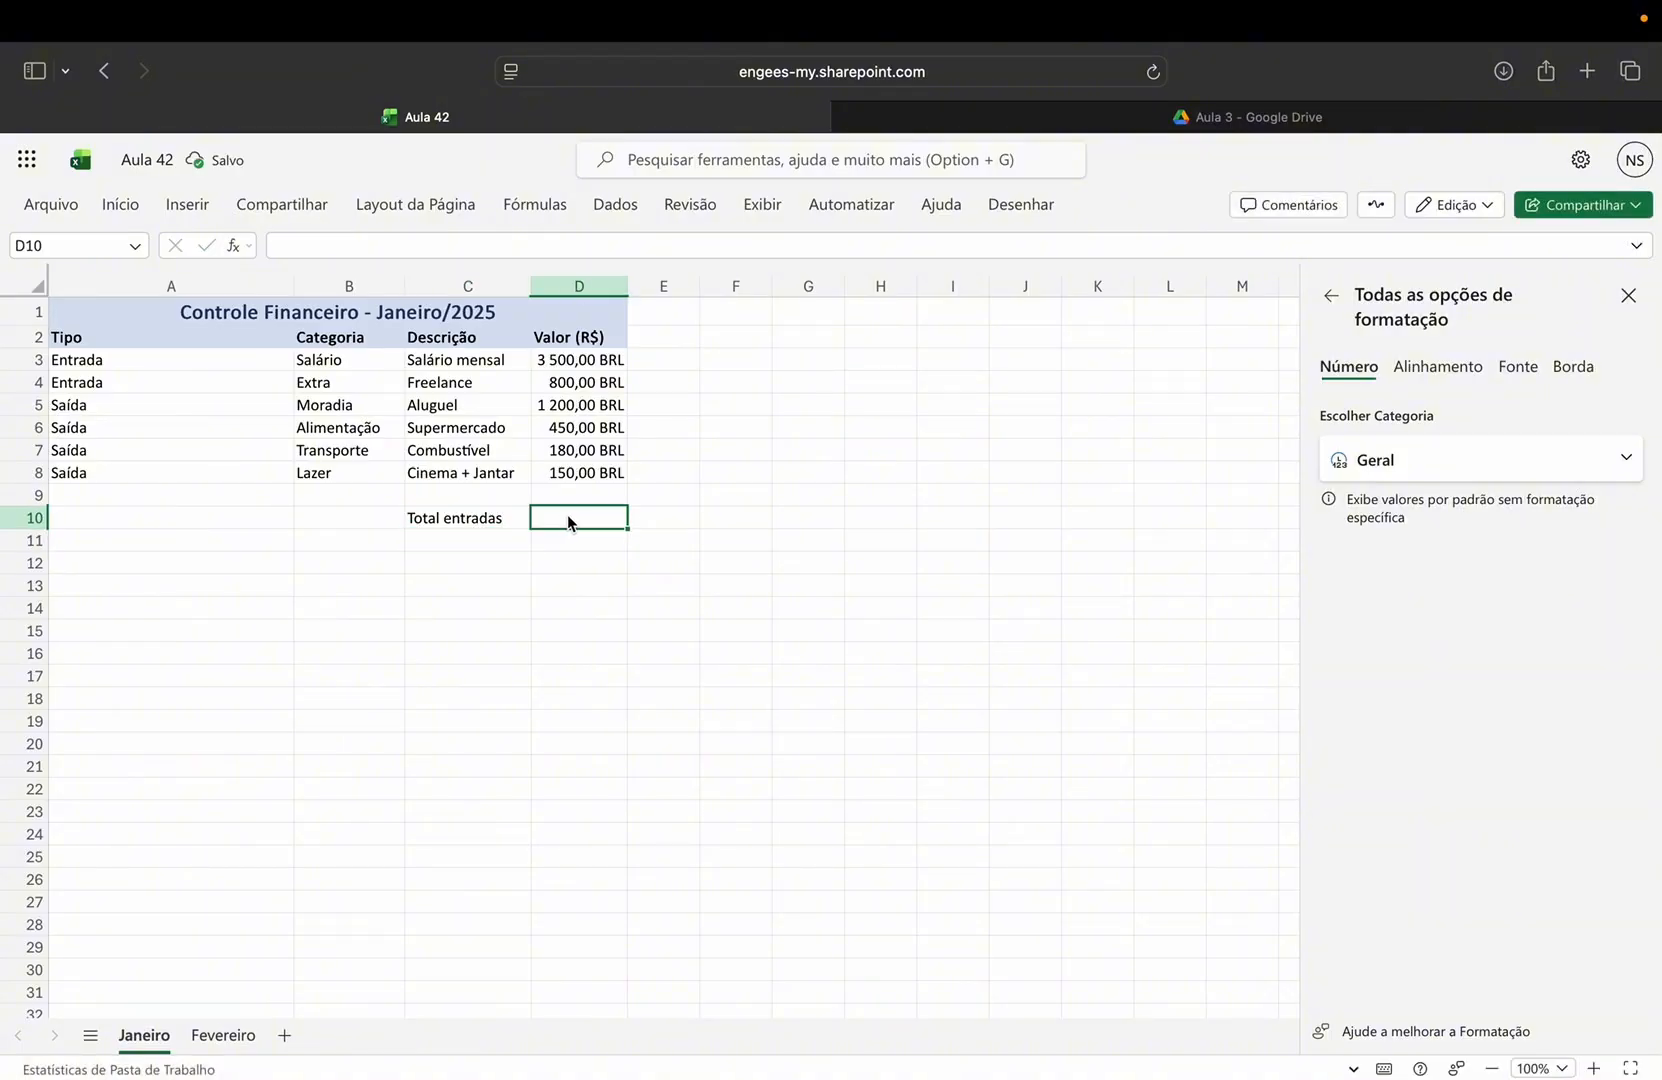
pyautogui.doubleClick(567, 520)
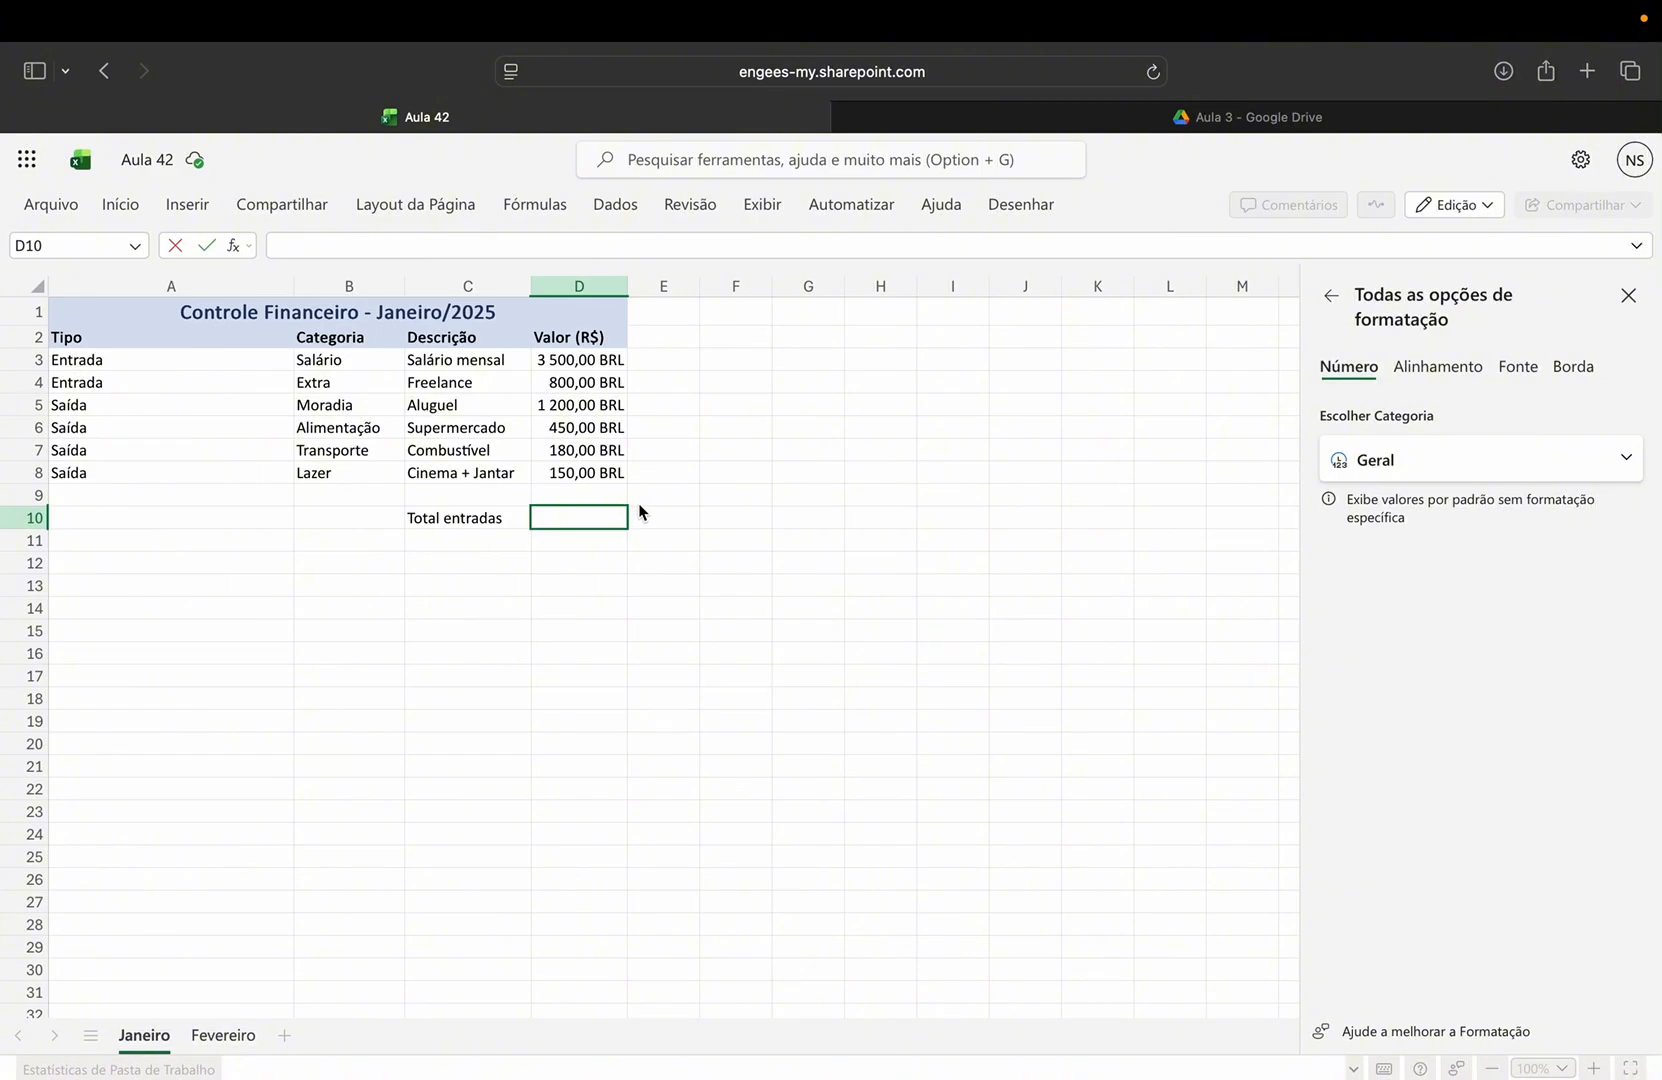
pyautogui.write('=soma')
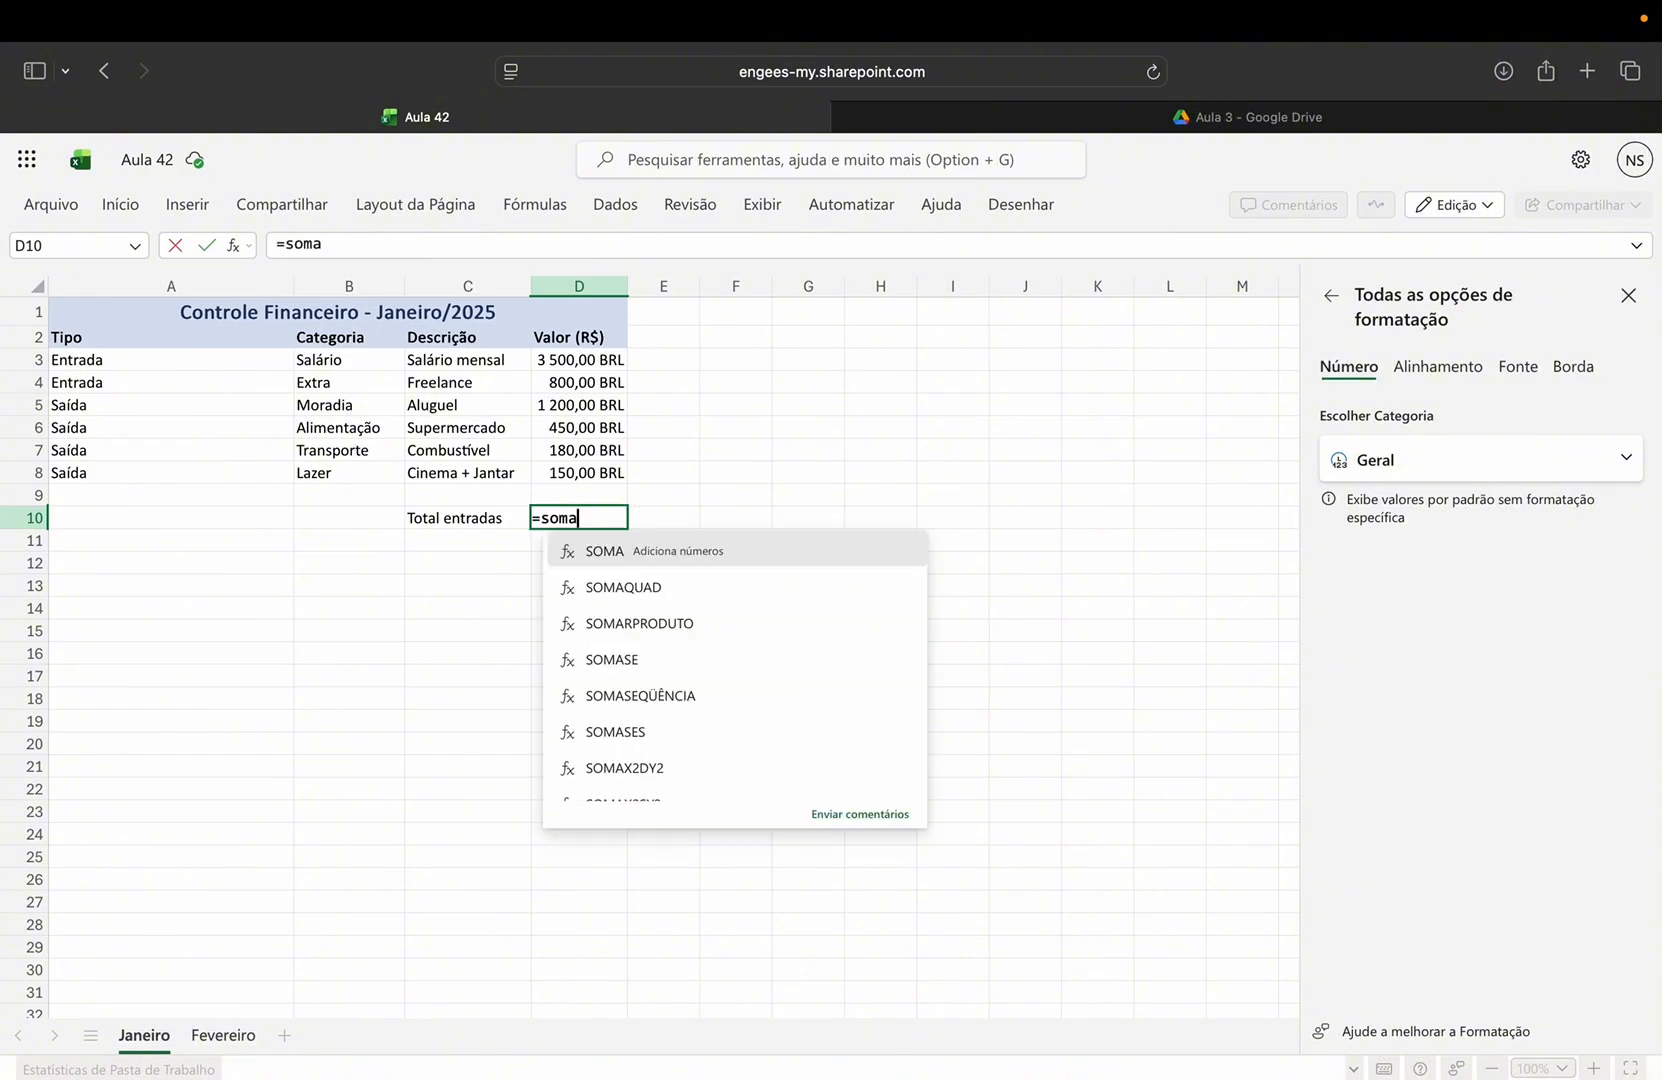
pyautogui.write('(')
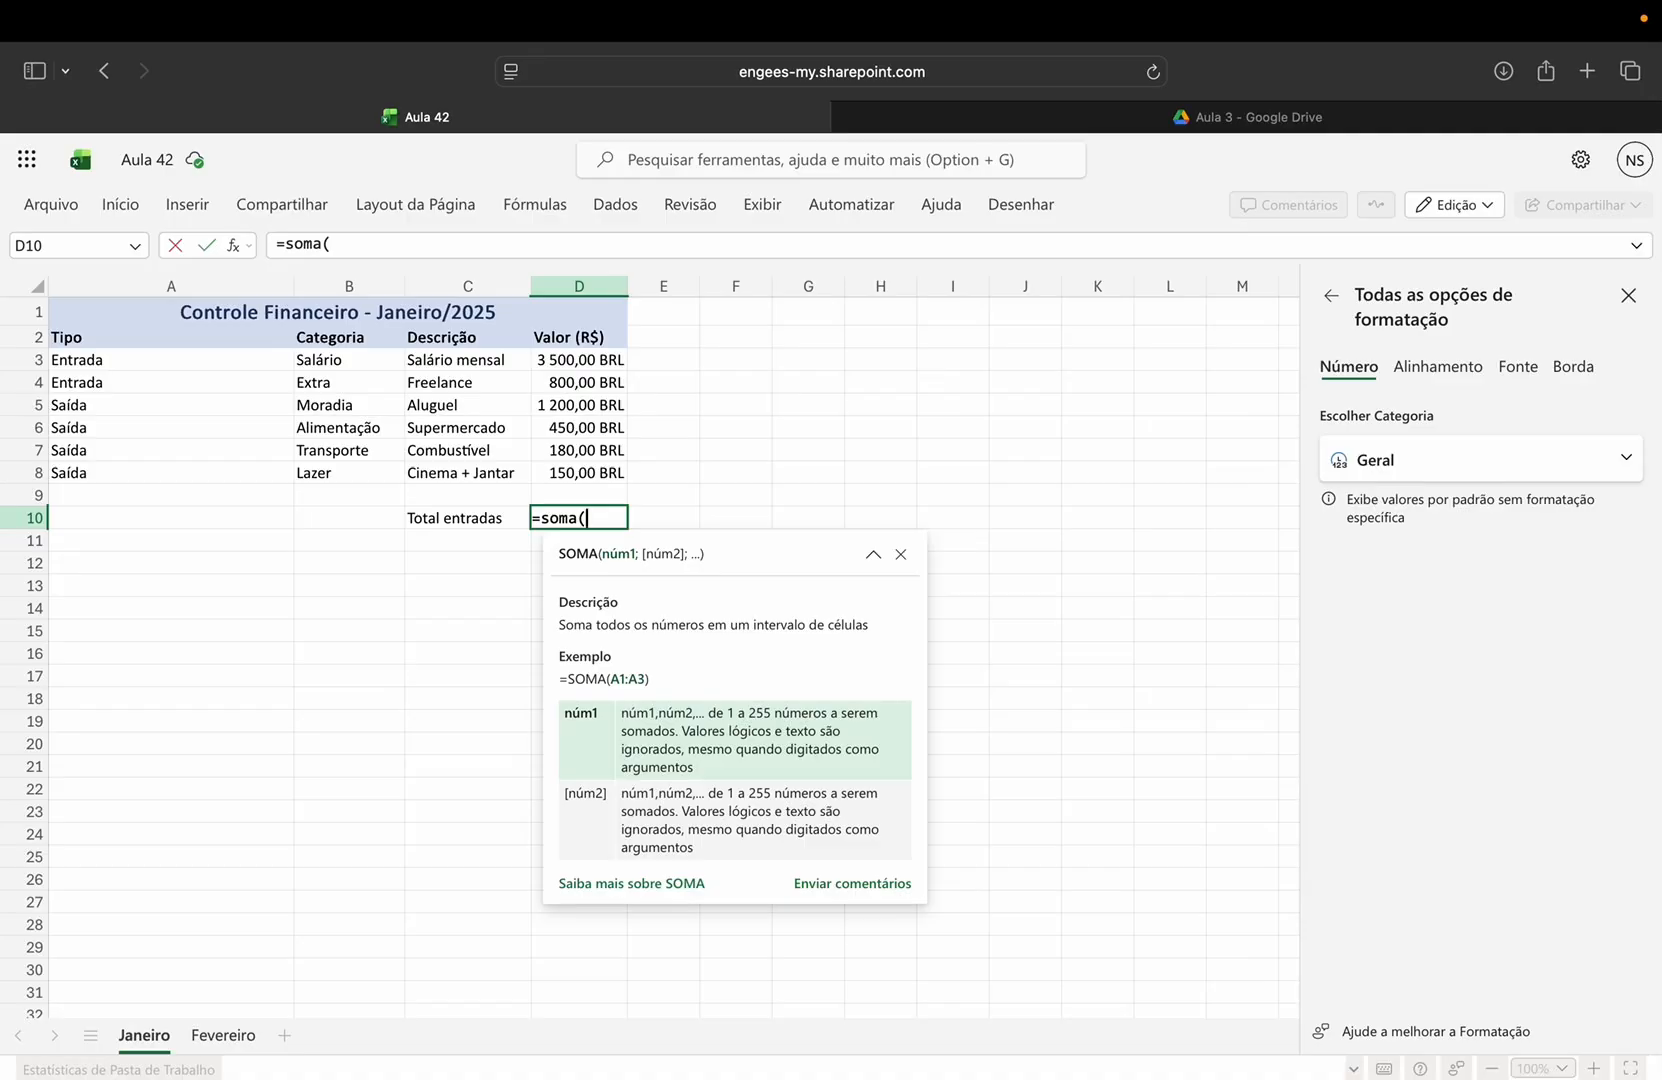
pyautogui.click(563, 362)
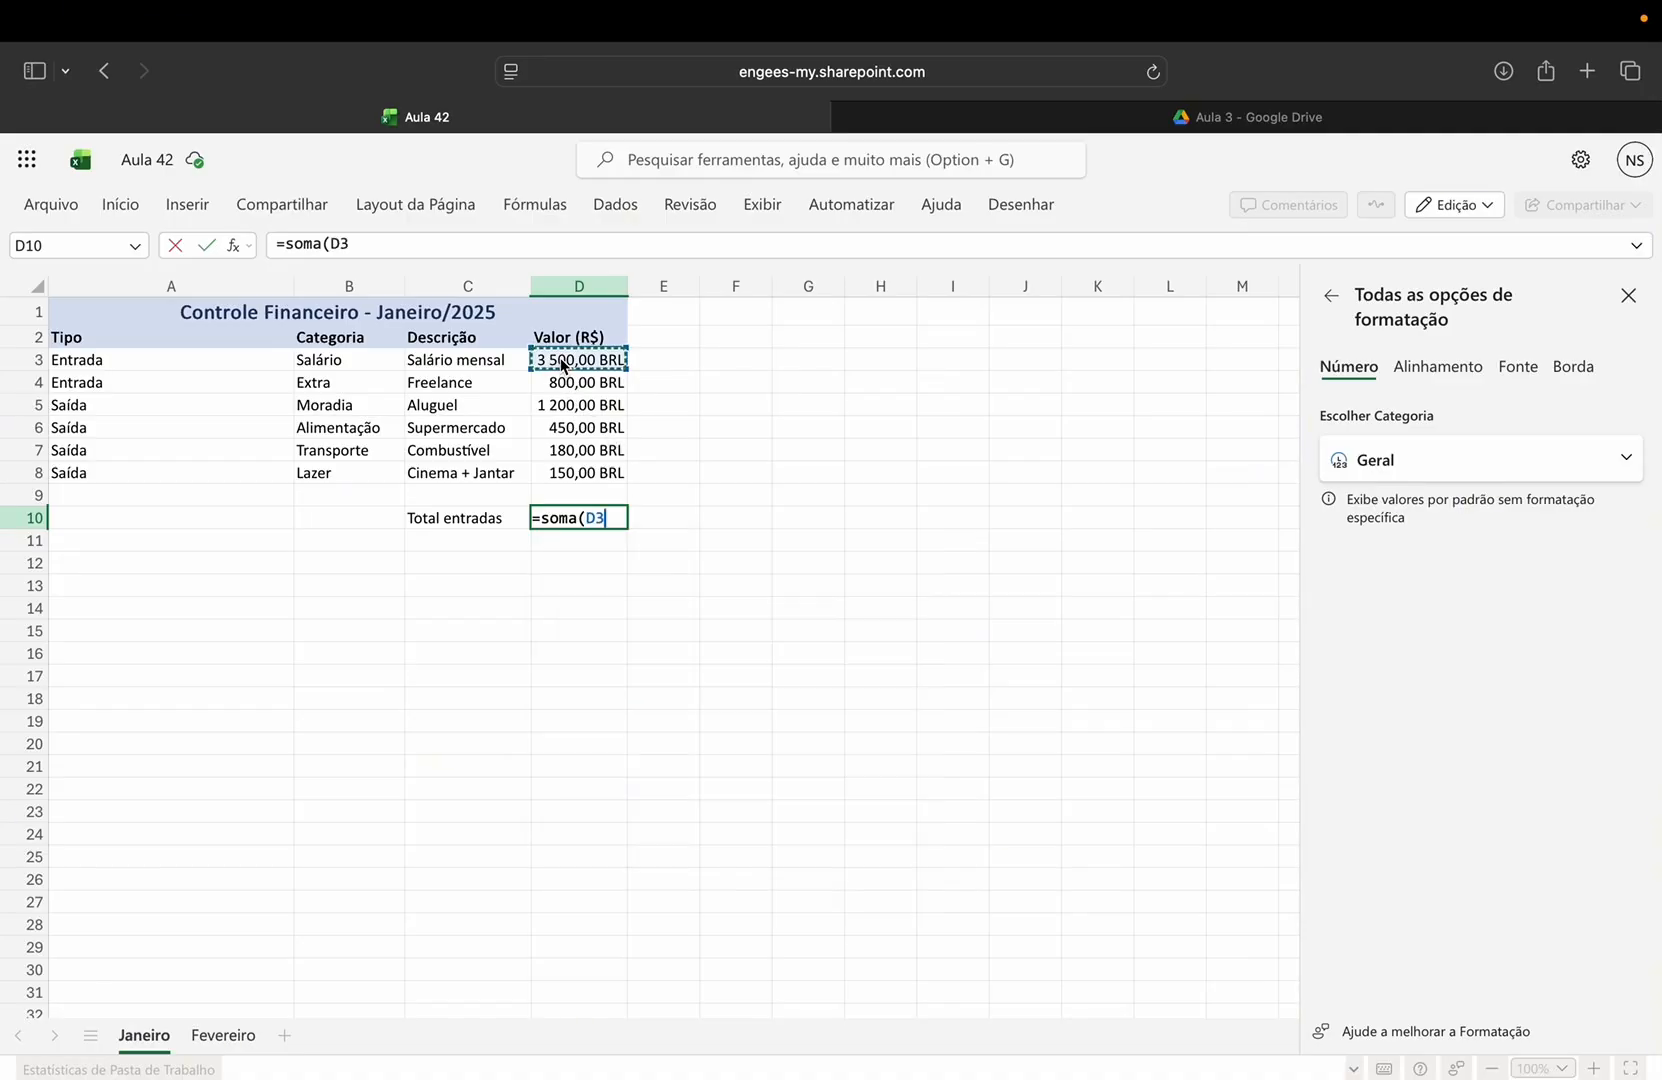
pyautogui.click(570, 383)
pyautogui.click(568, 359)
pyautogui.moveTo(568, 362); pyautogui.dragTo(573, 385)
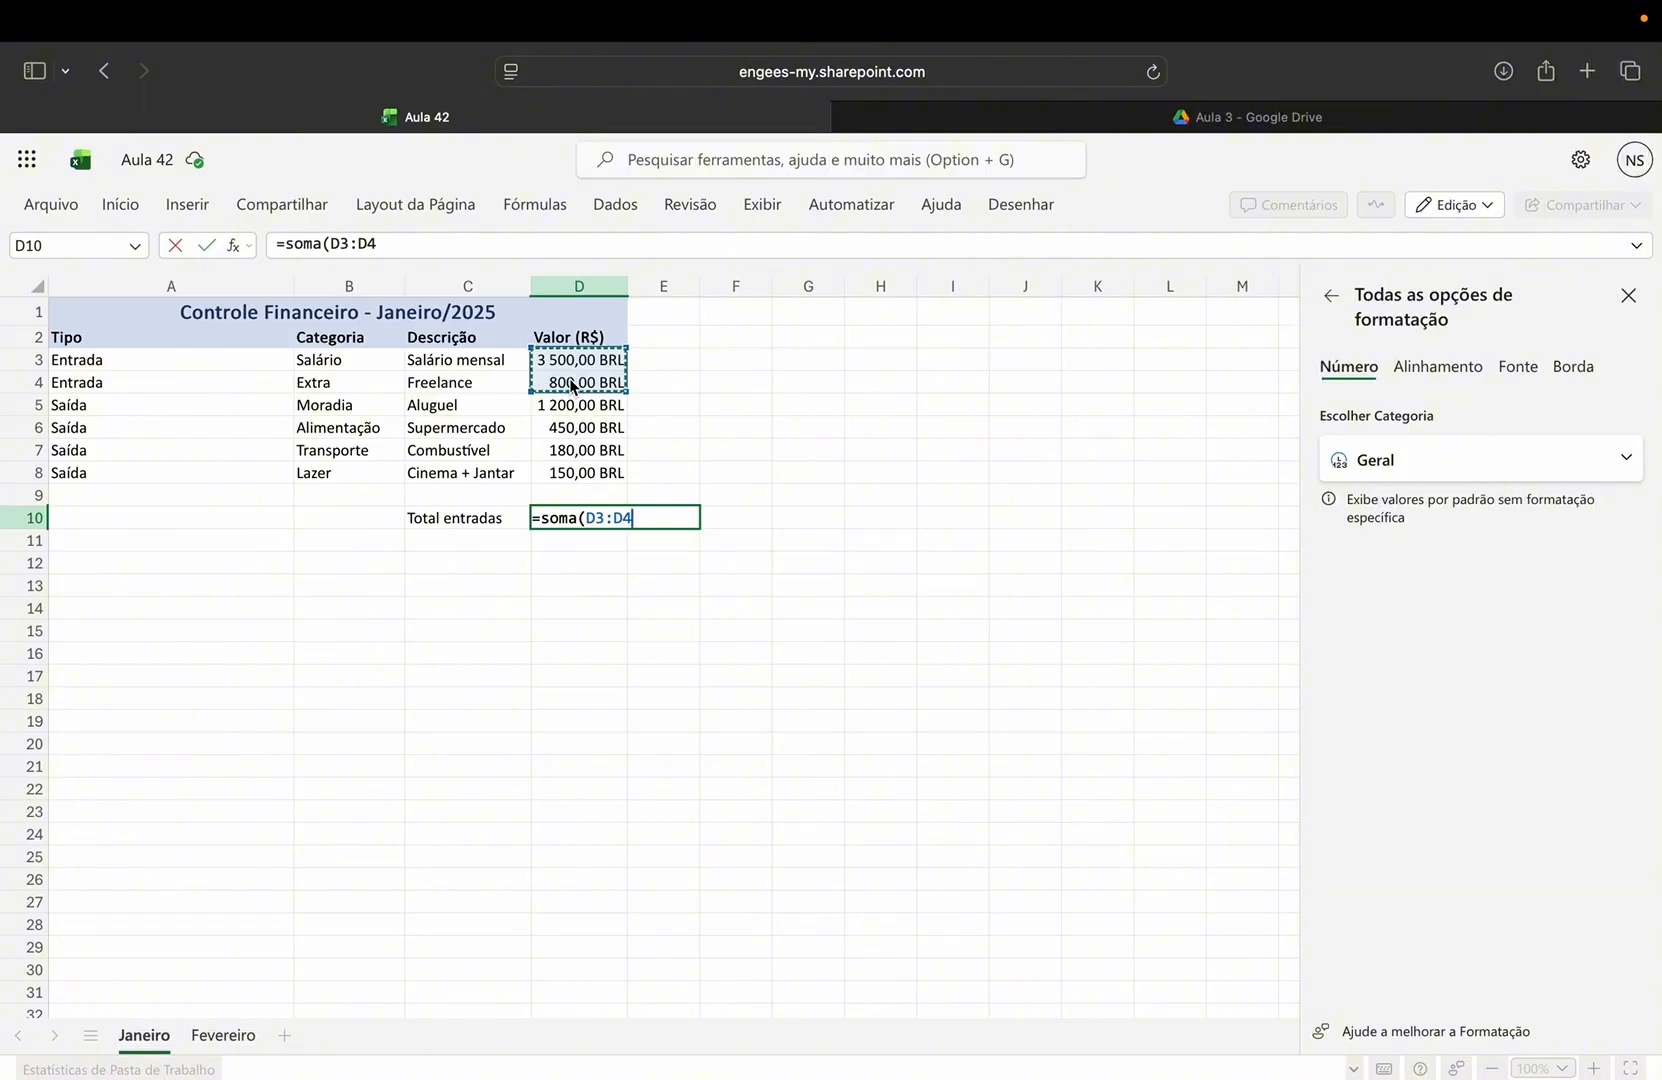
pyautogui.press('Return')
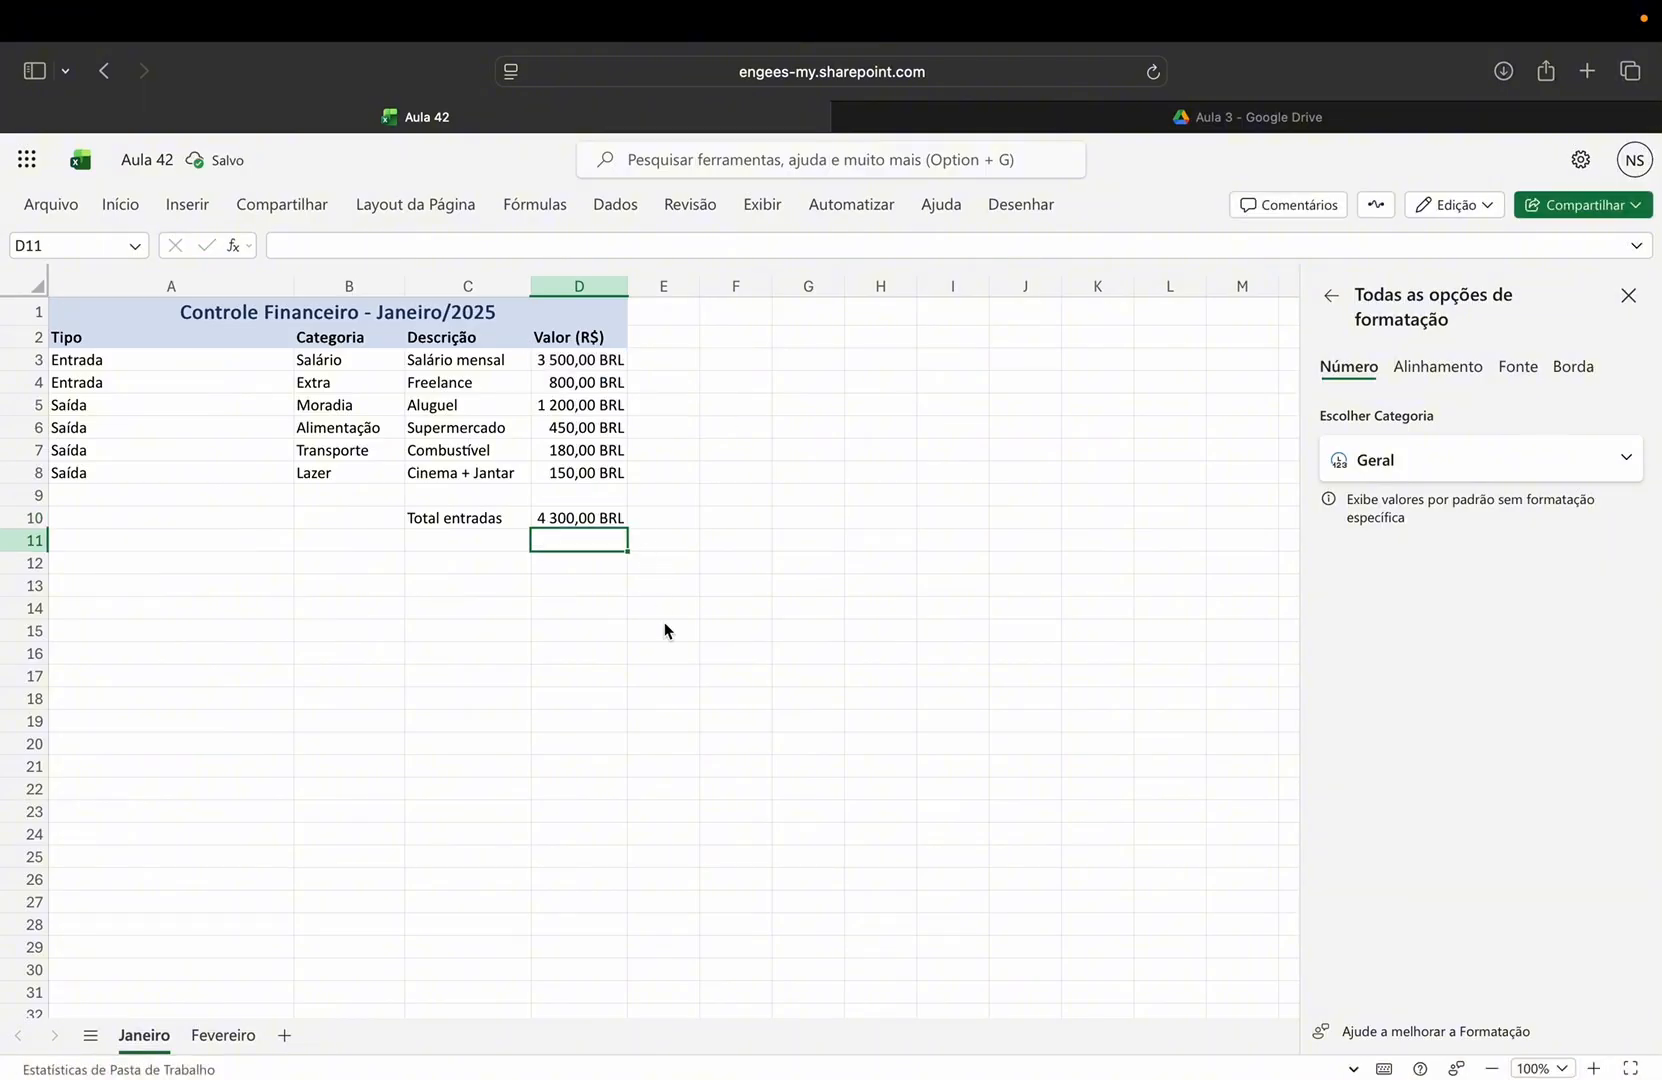
# - Enter the label "Total saídas" in cell C11
pyautogui.doubleClick(474, 540)
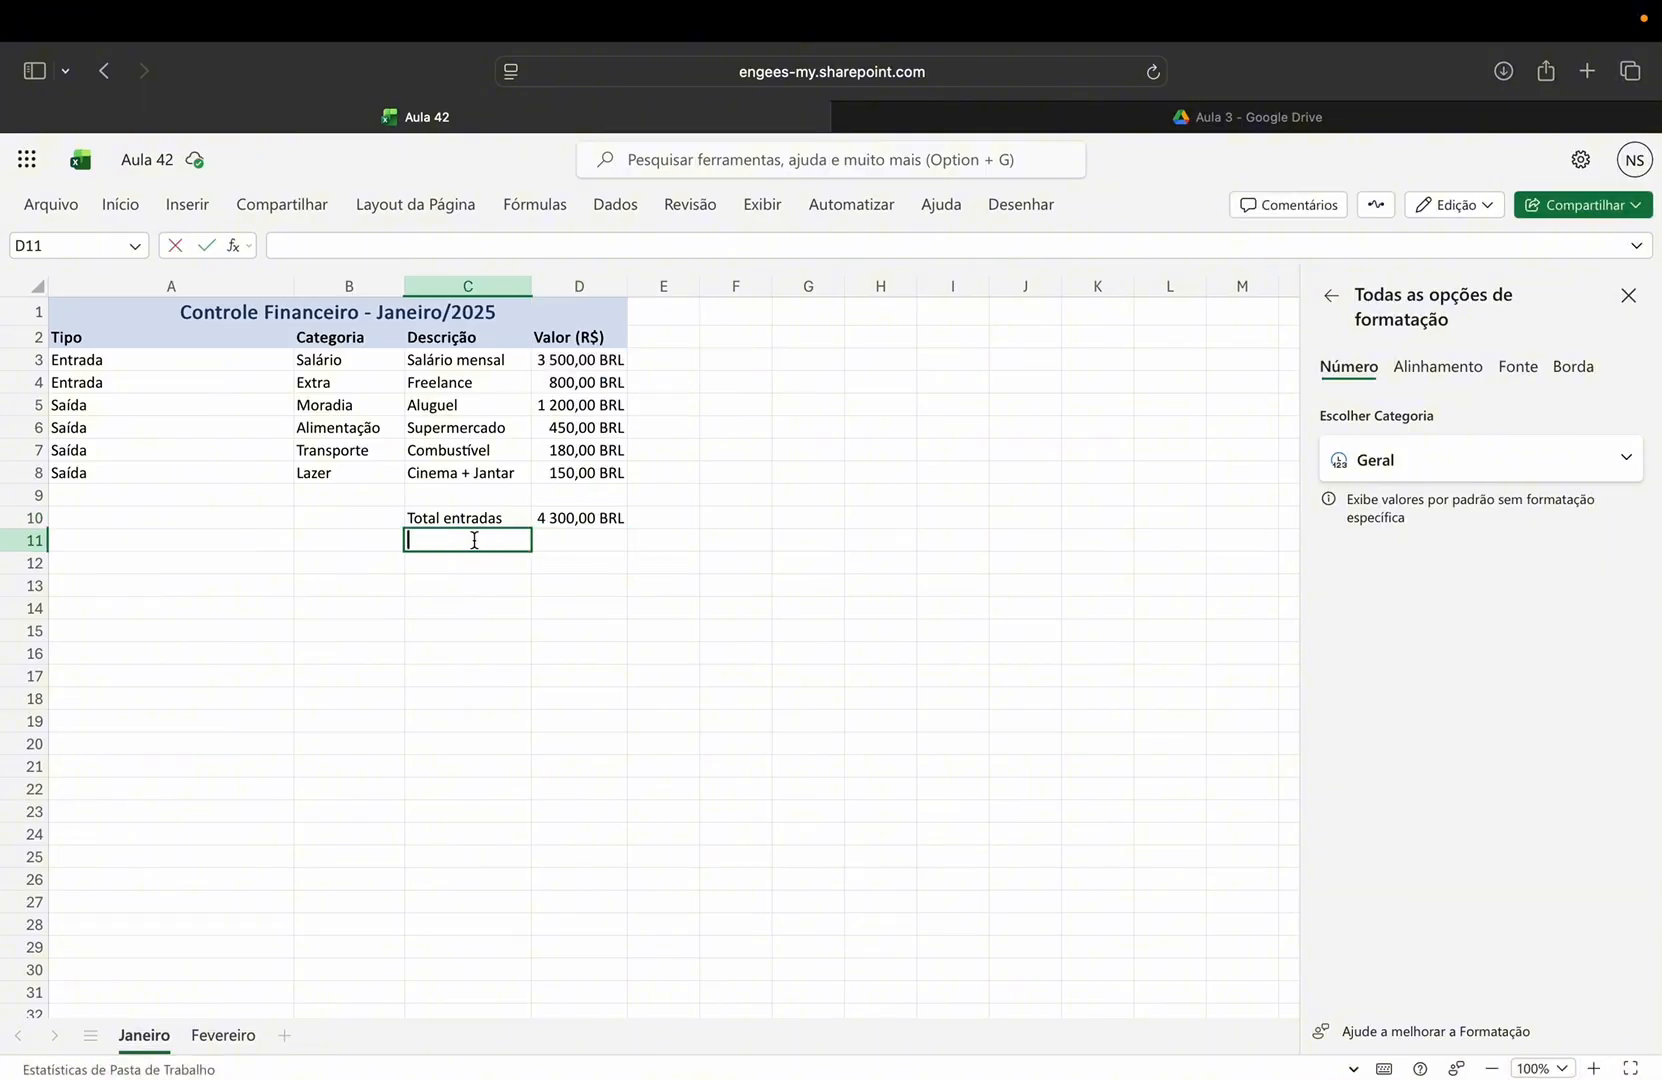
pyautogui.write('Total ')
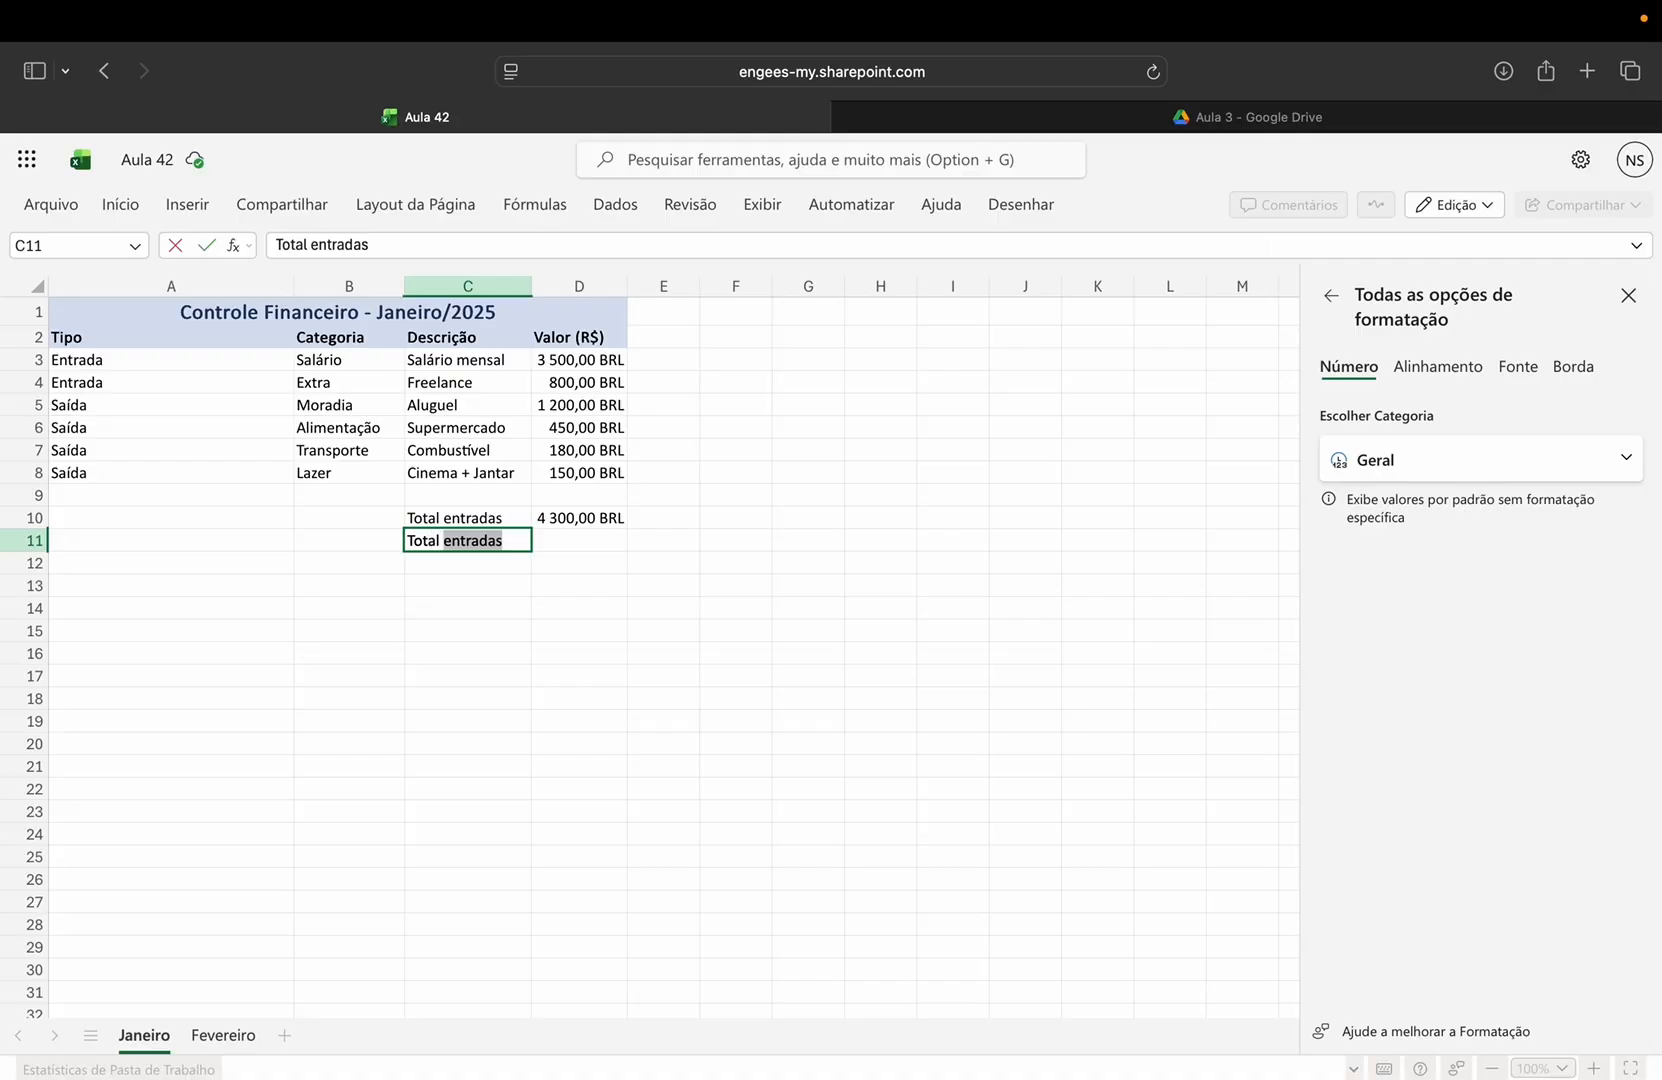
pyautogui.write('saídas')
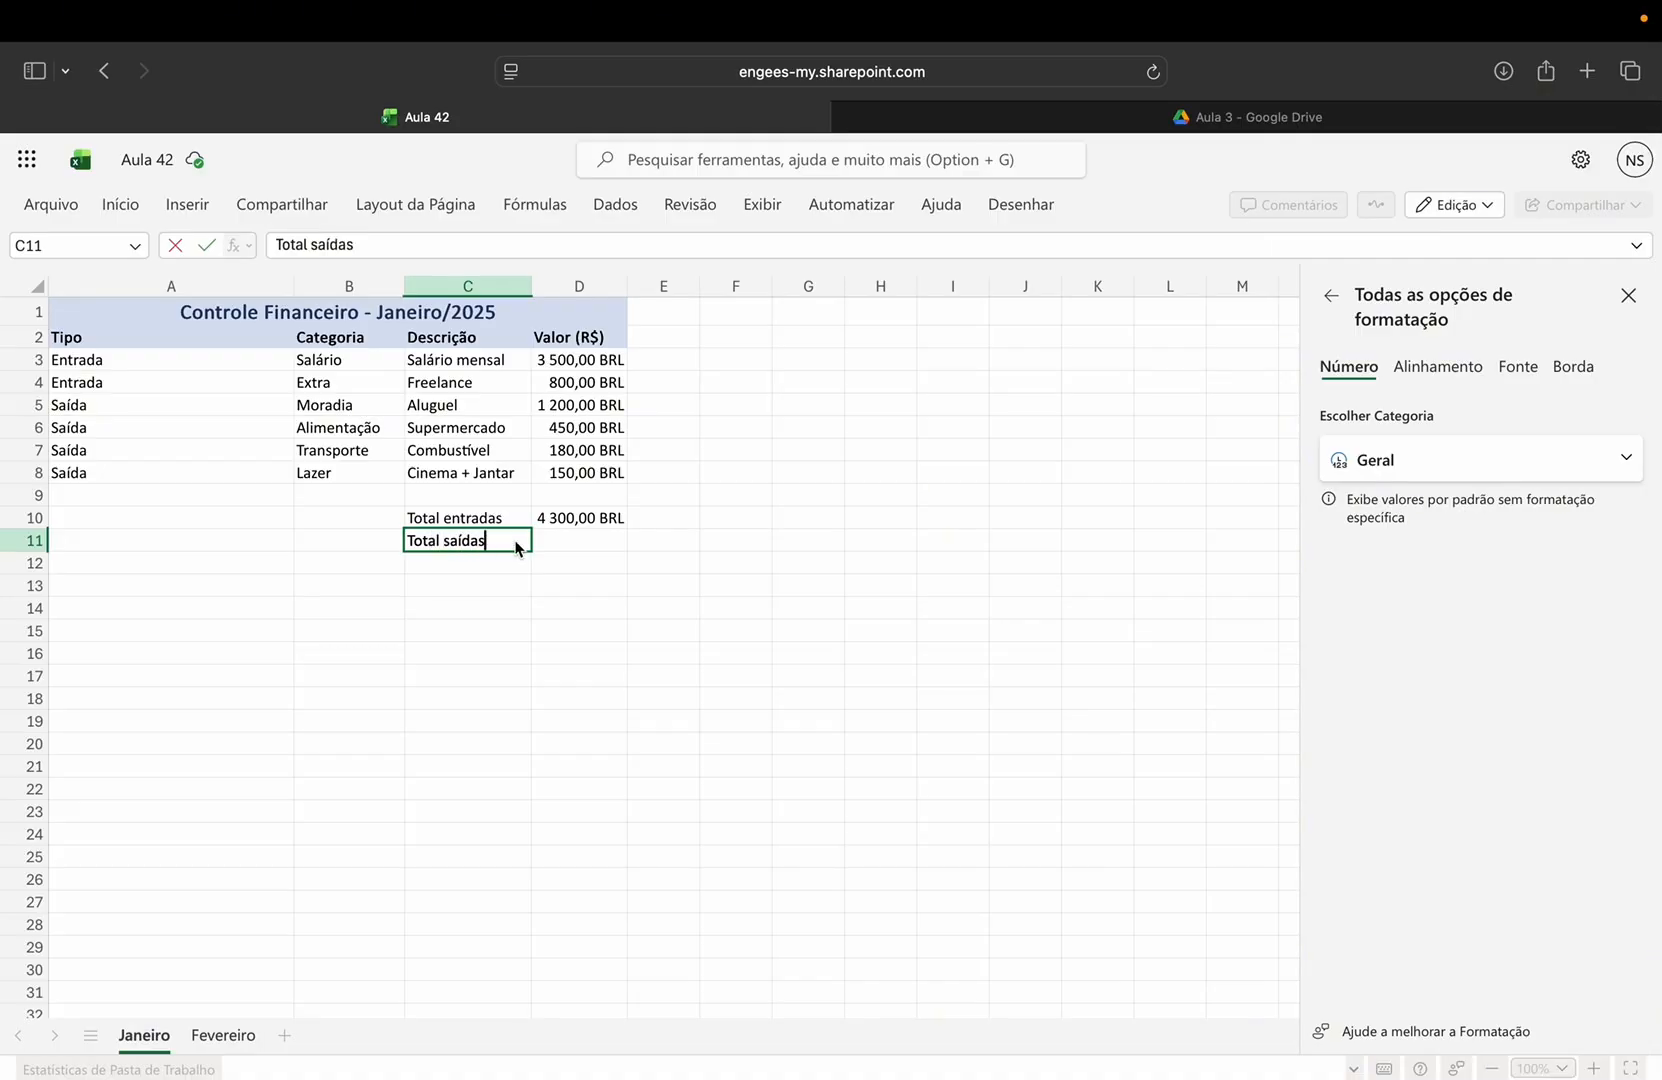
# - Total the expense values in cell D11 with a SOMA formula over D5:D8
pyautogui.click(571, 541)
pyautogui.write('=s')
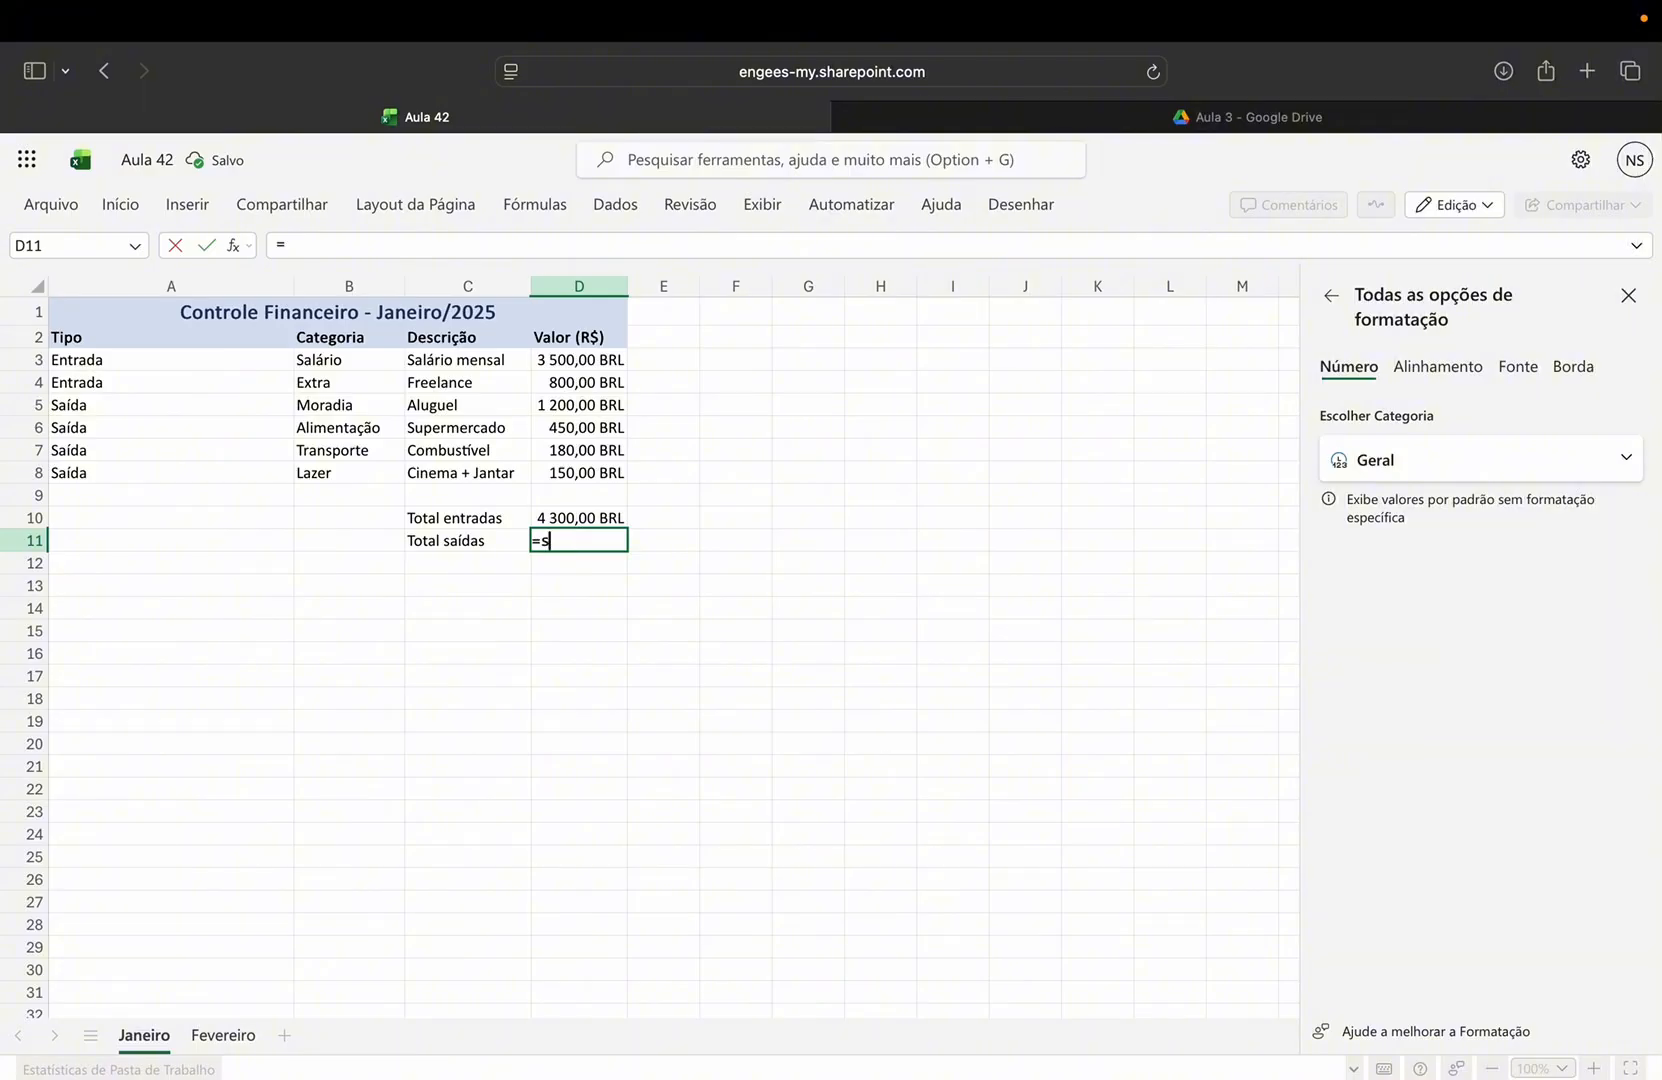
pyautogui.write('oma')
pyautogui.press('Tab')
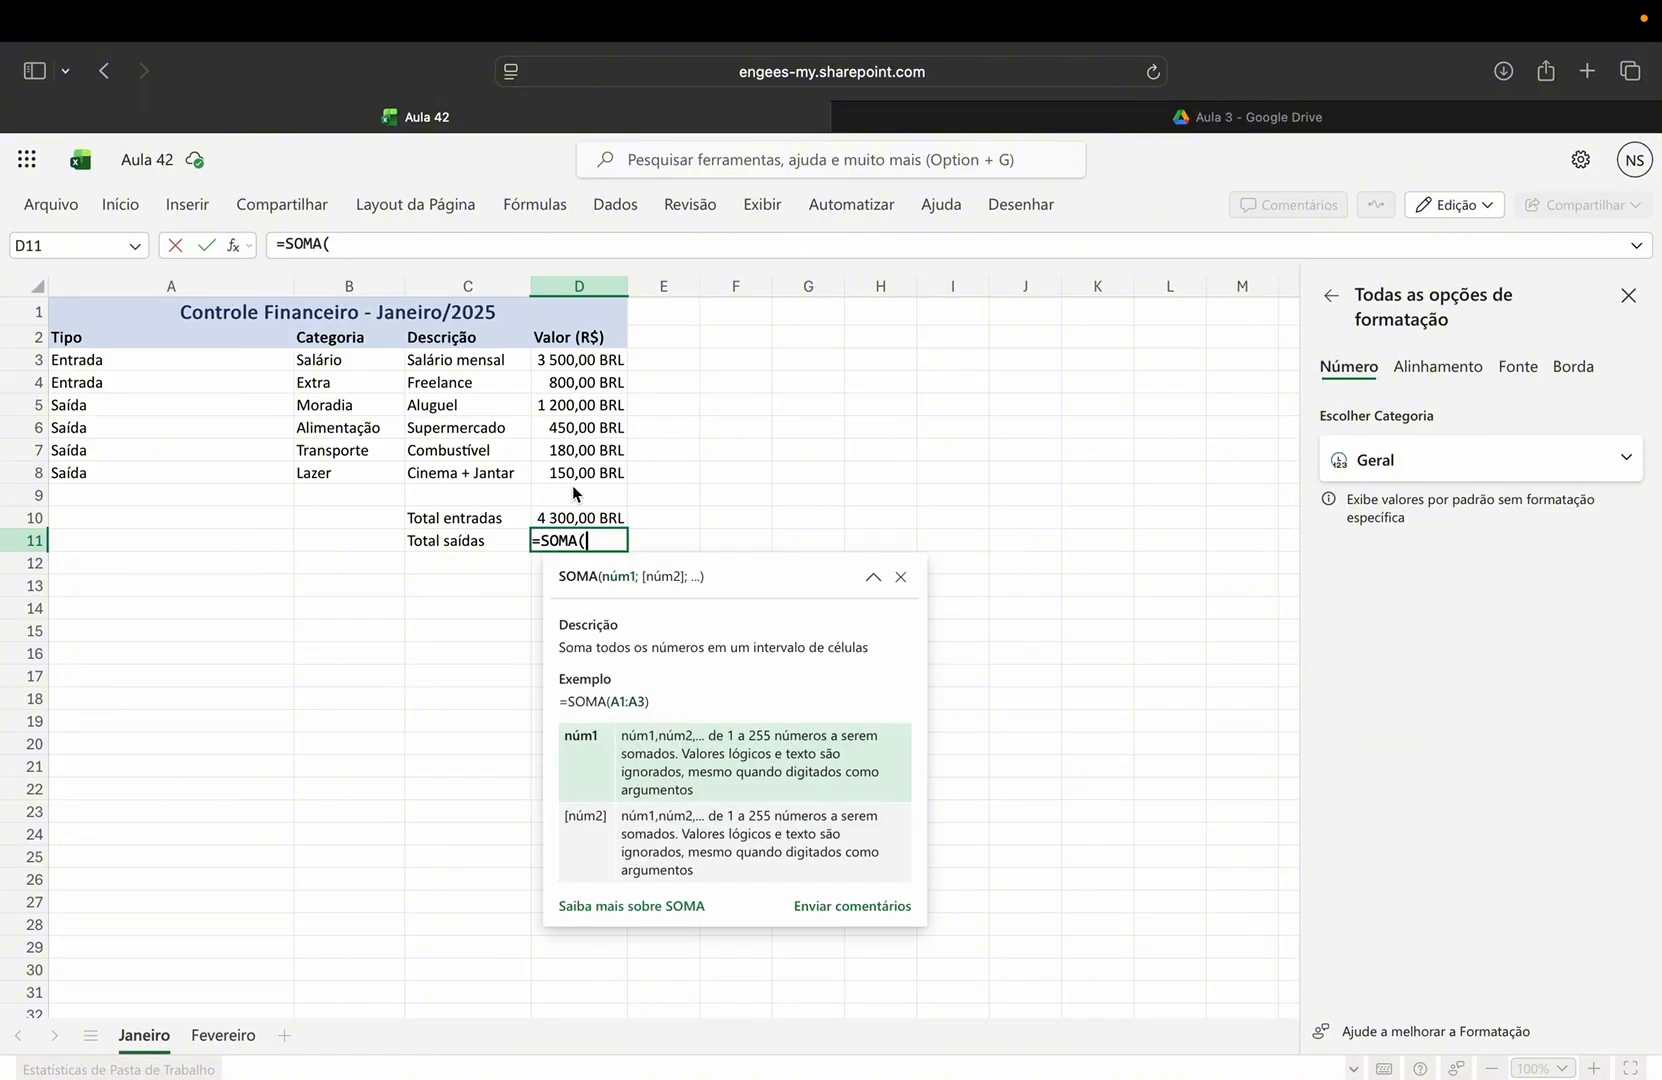
pyautogui.click(551, 410)
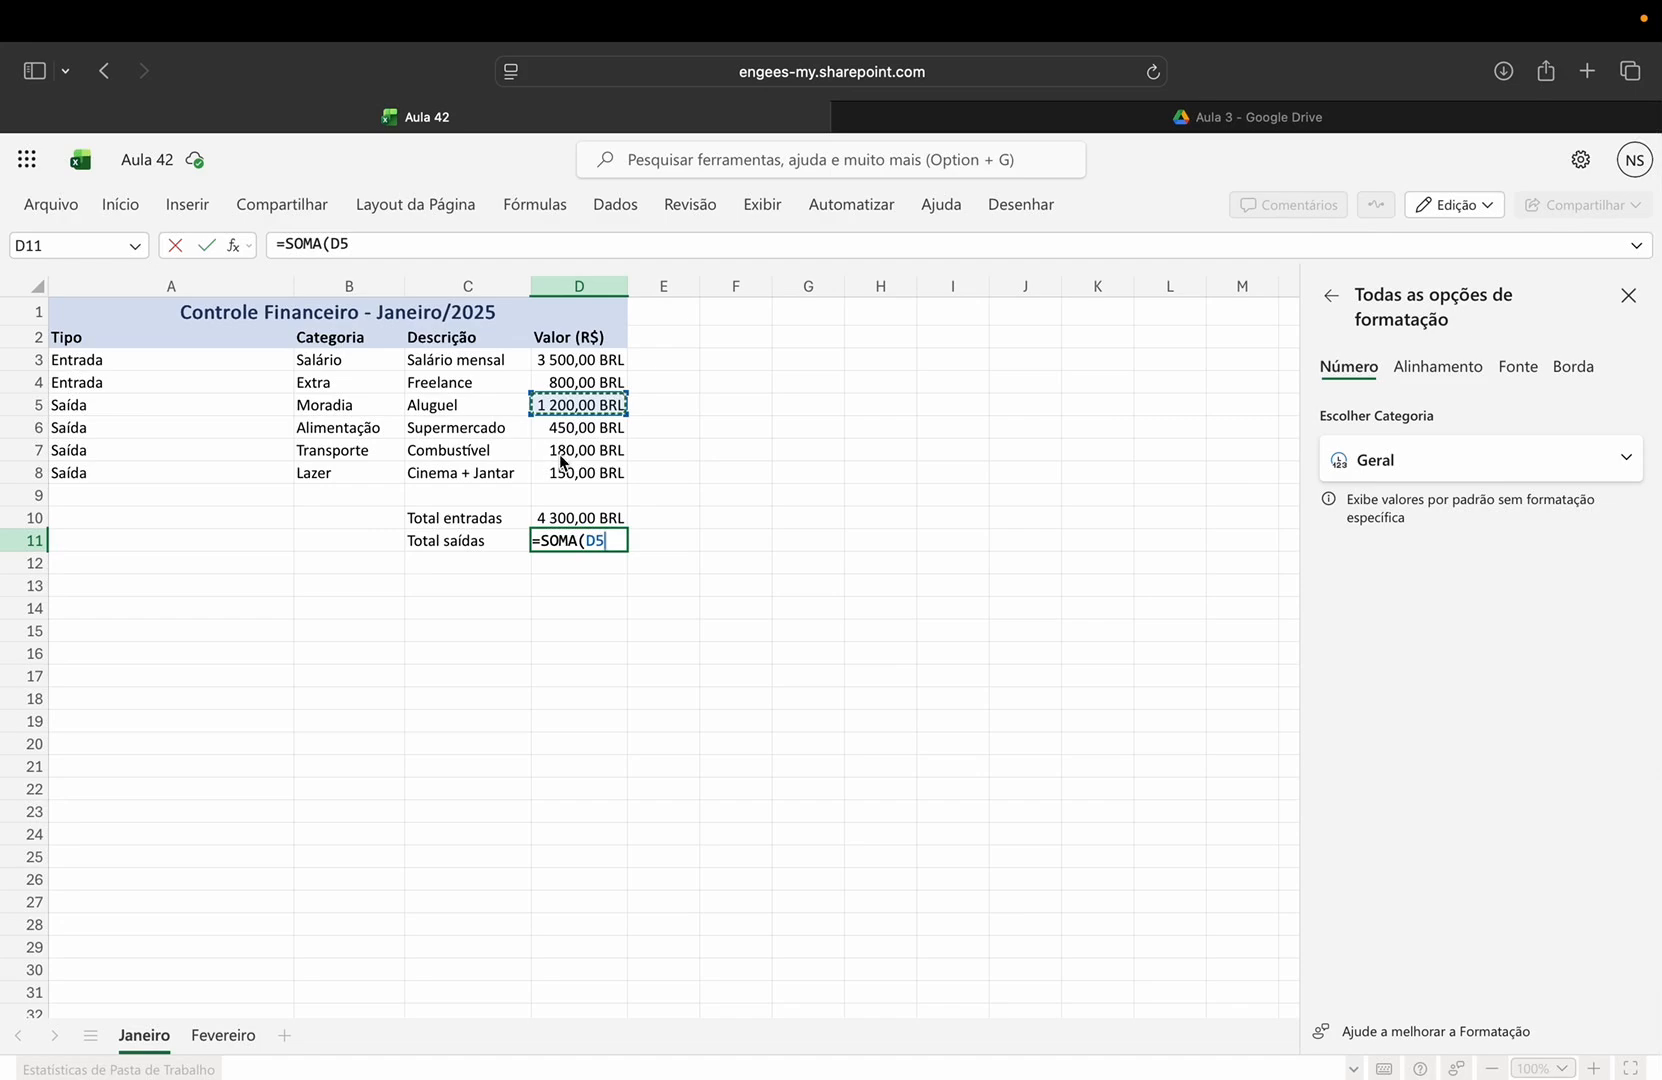
pyautogui.keyDown('shift'); pyautogui.click(565, 475); pyautogui.keyUp('shift')
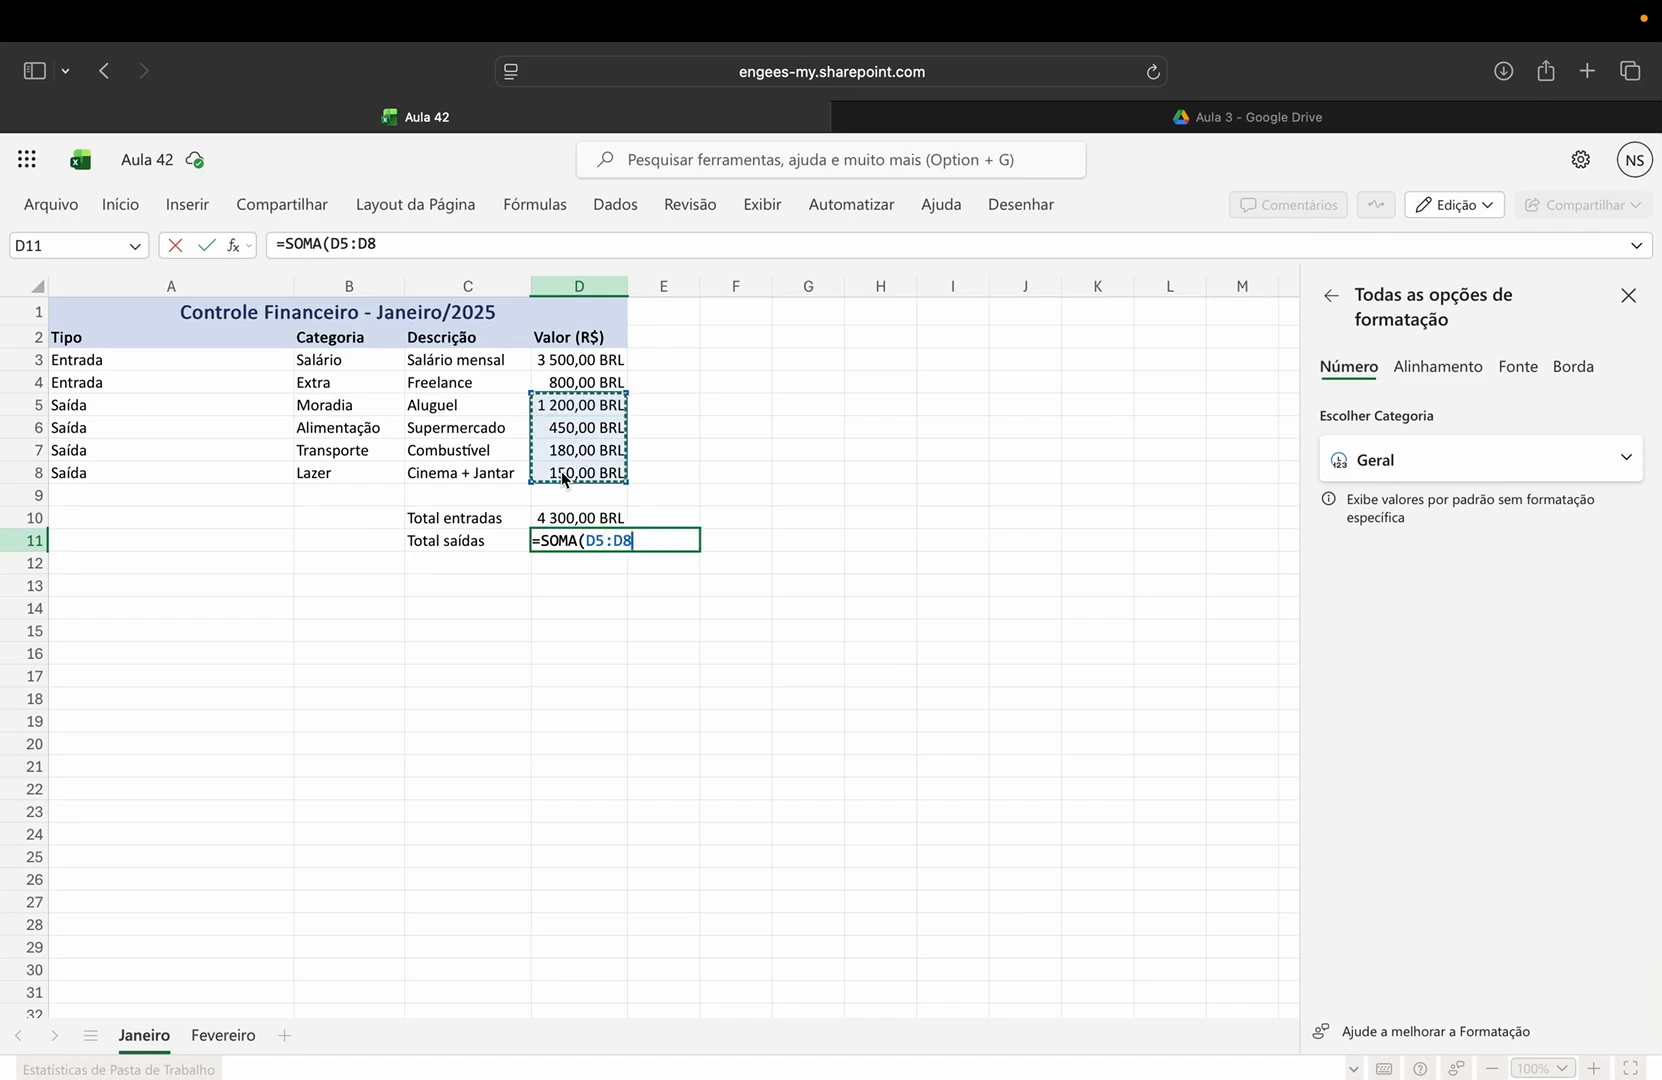
pyautogui.press('Return')
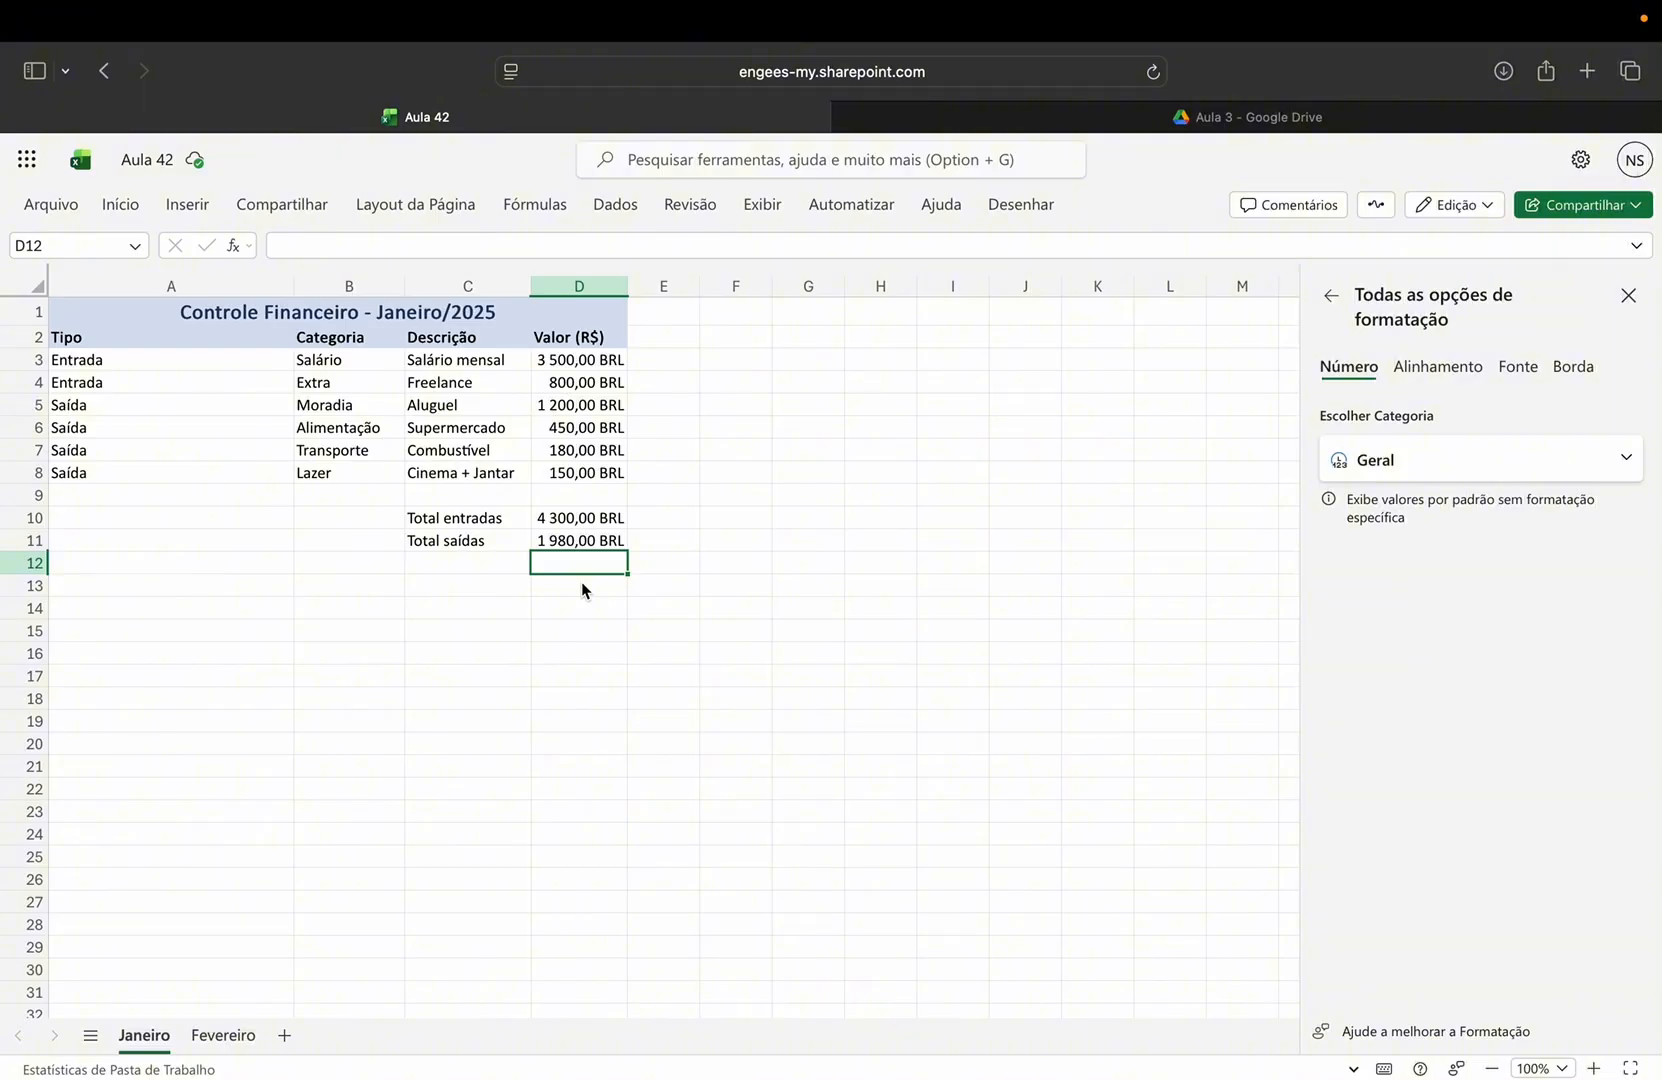
# - Enter the label "Saldo do Mês" in cell C12
pyautogui.doubleClick(444, 566)
pyautogui.write('Saldo do ')
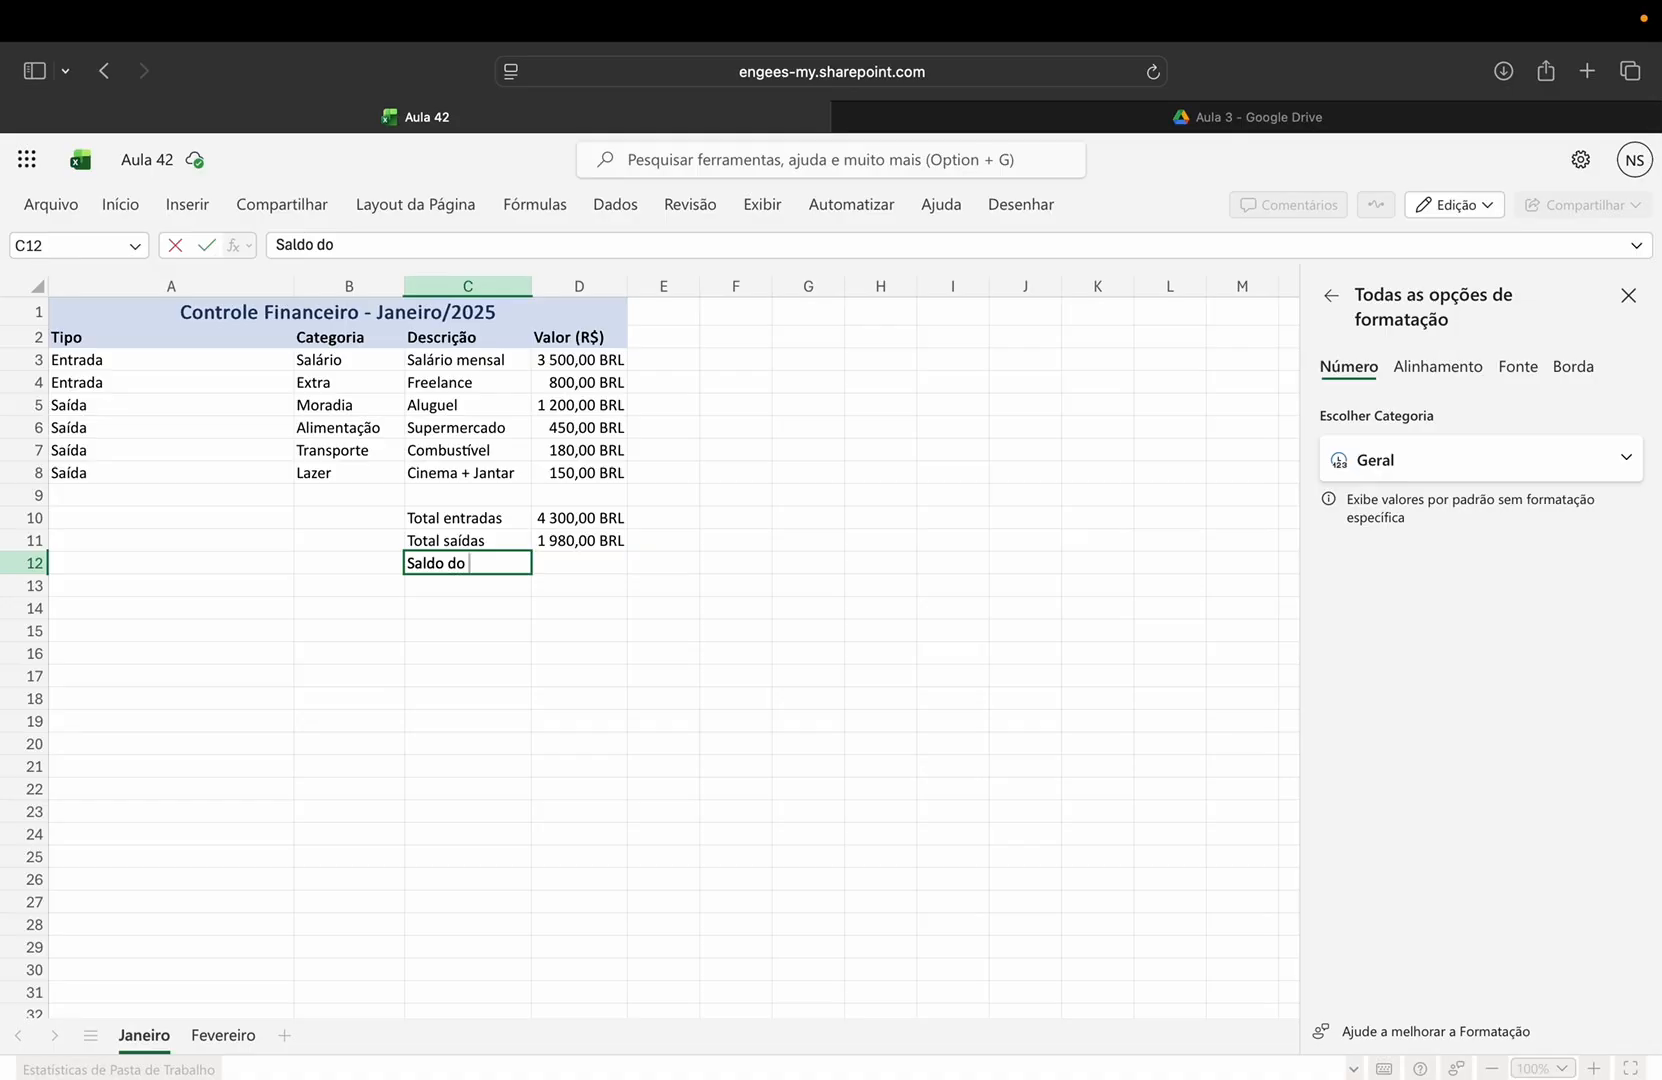
pyautogui.write('Mês')
# - Calculate the month's balance in cell D12 by subtracting D11 from D10
pyautogui.doubleClick(578, 558)
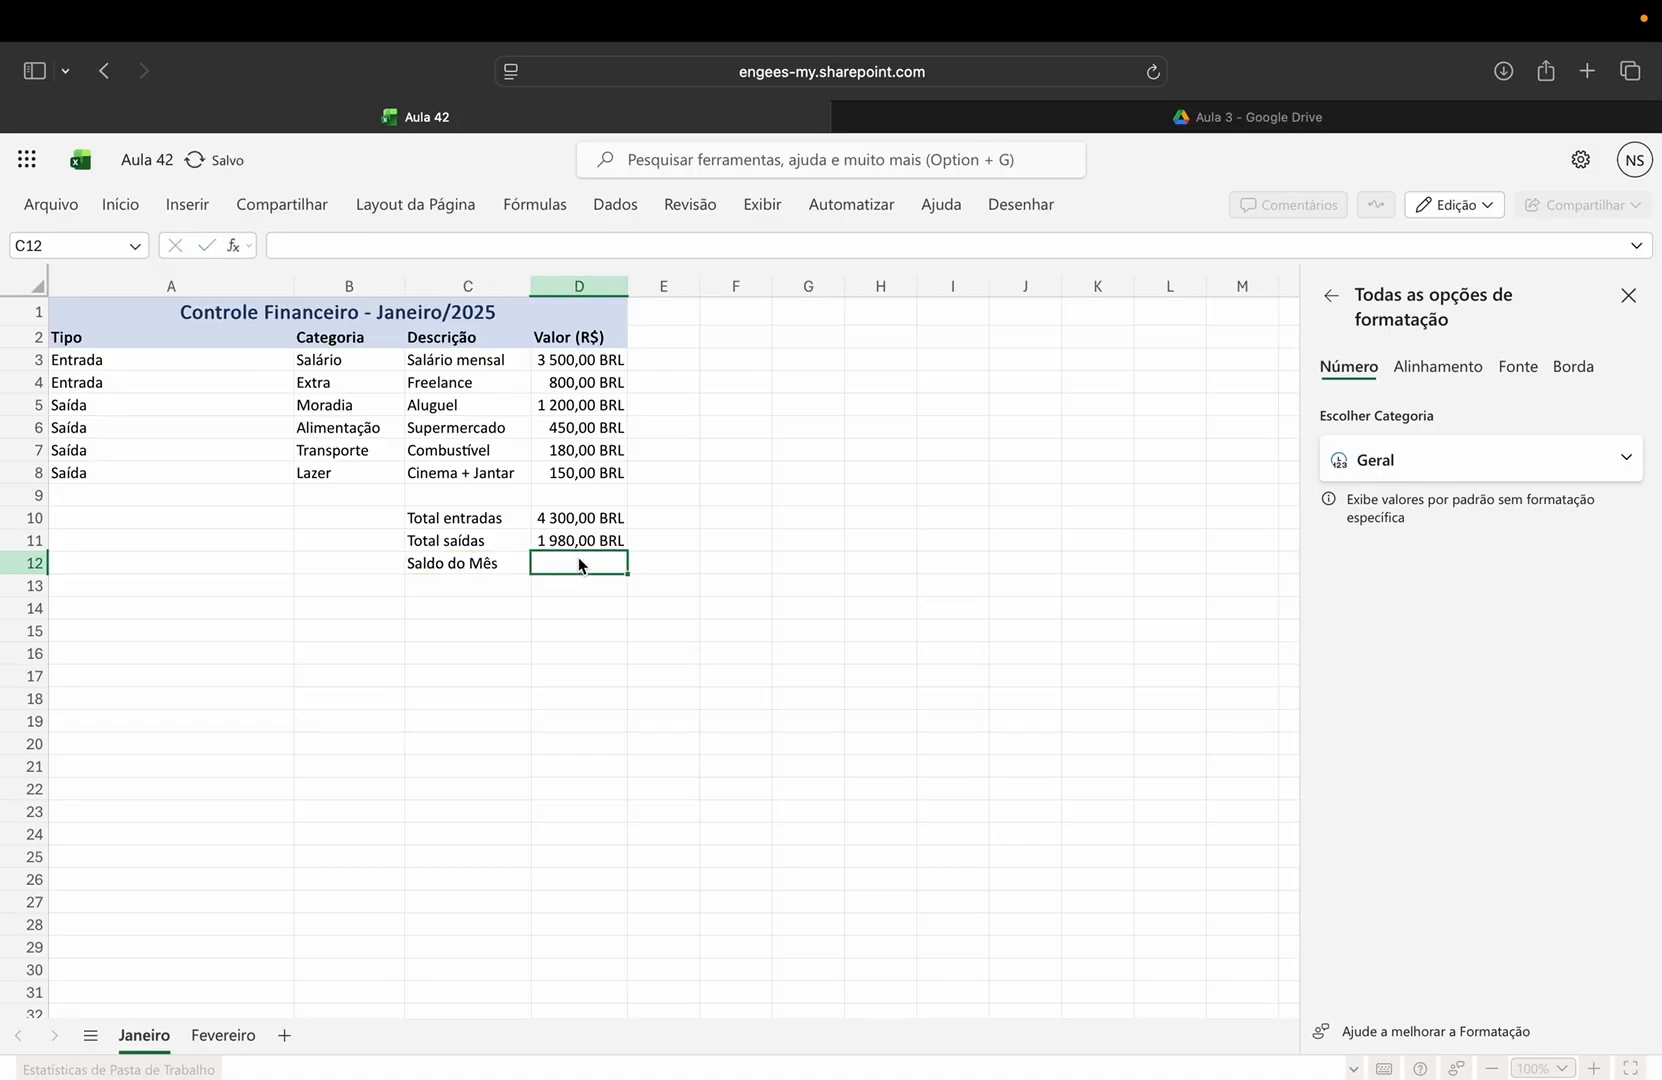
pyautogui.write('=')
pyautogui.click(545, 518)
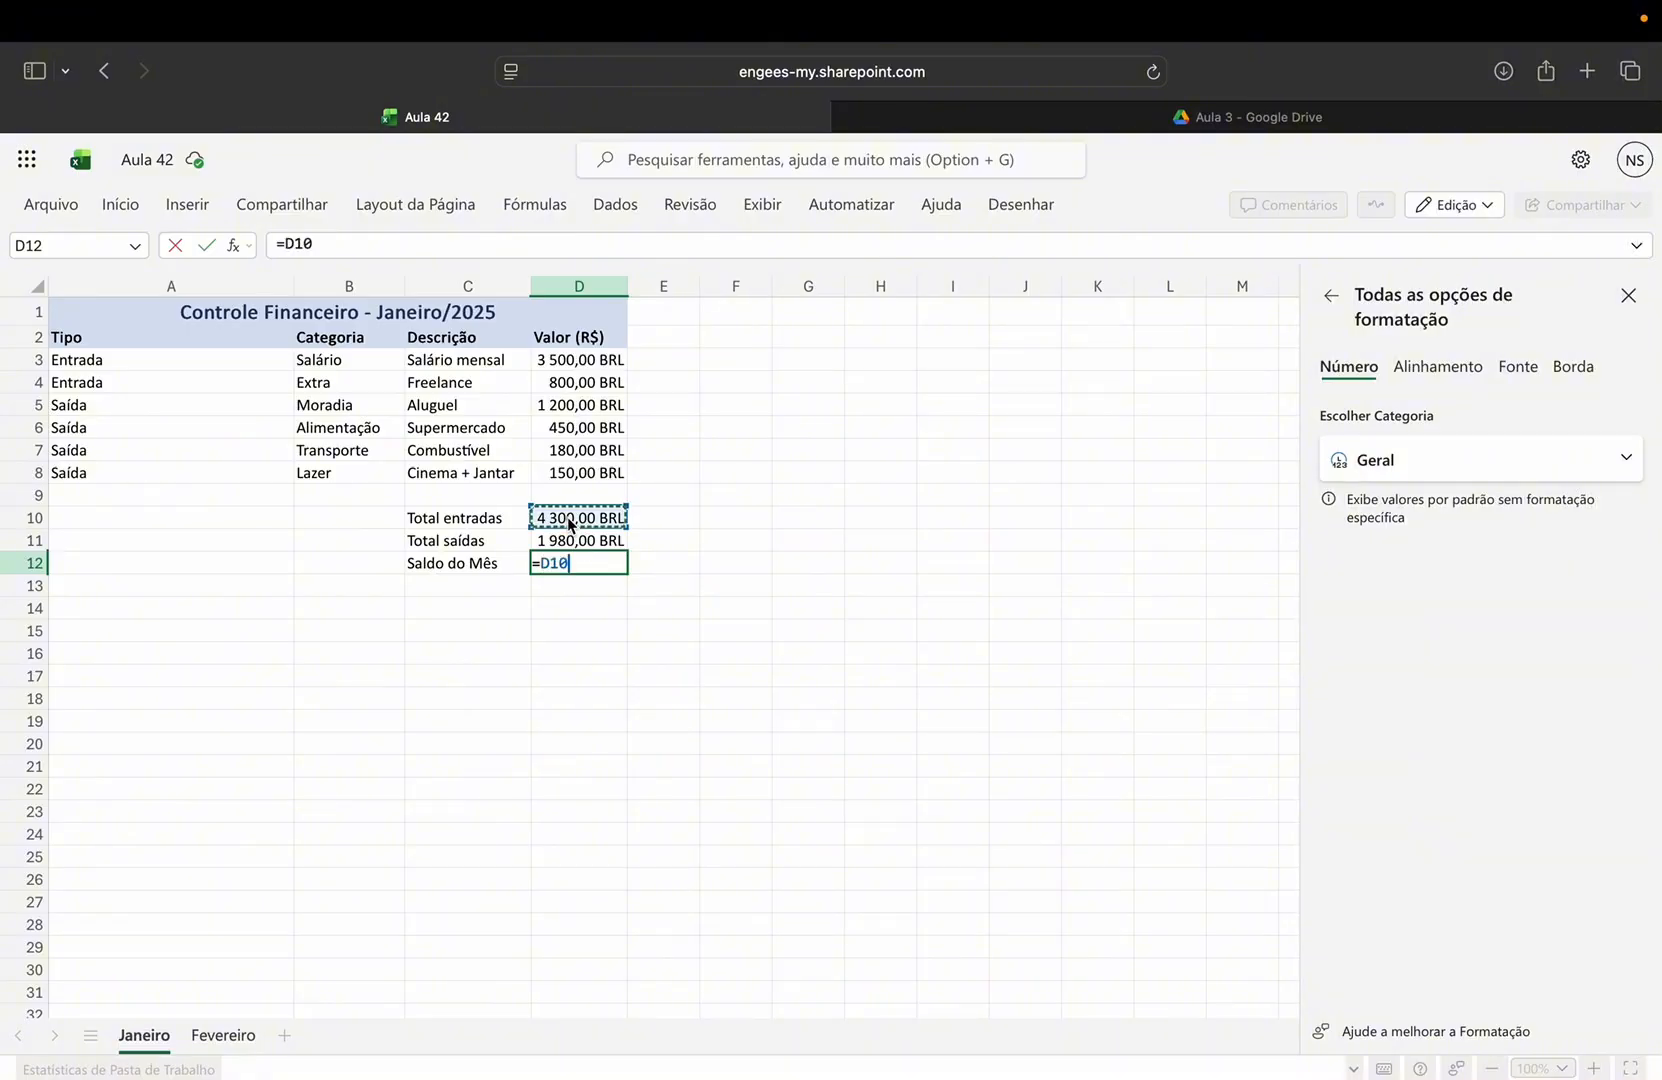
pyautogui.write('-')
pyautogui.click(562, 541)
pyautogui.press('Return')
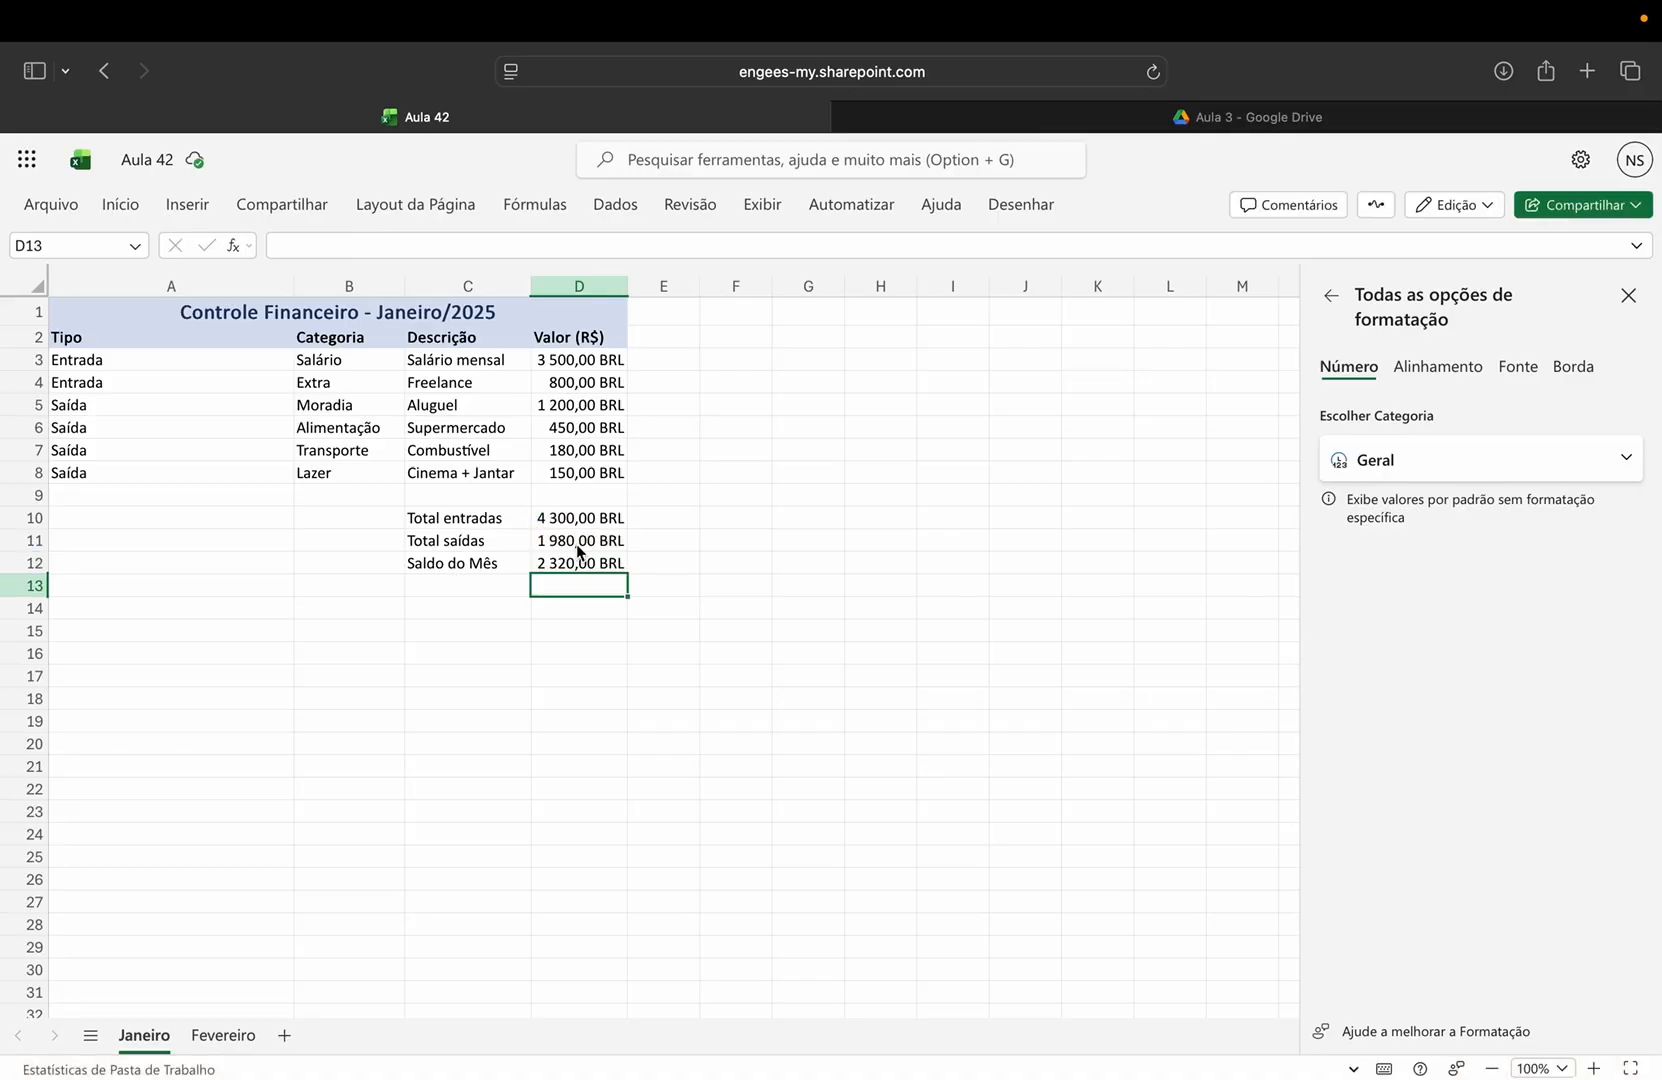
# - Make the totals and balance block C10:D12 bold
pyautogui.moveTo(495, 518); pyautogui.dragTo(577, 568)
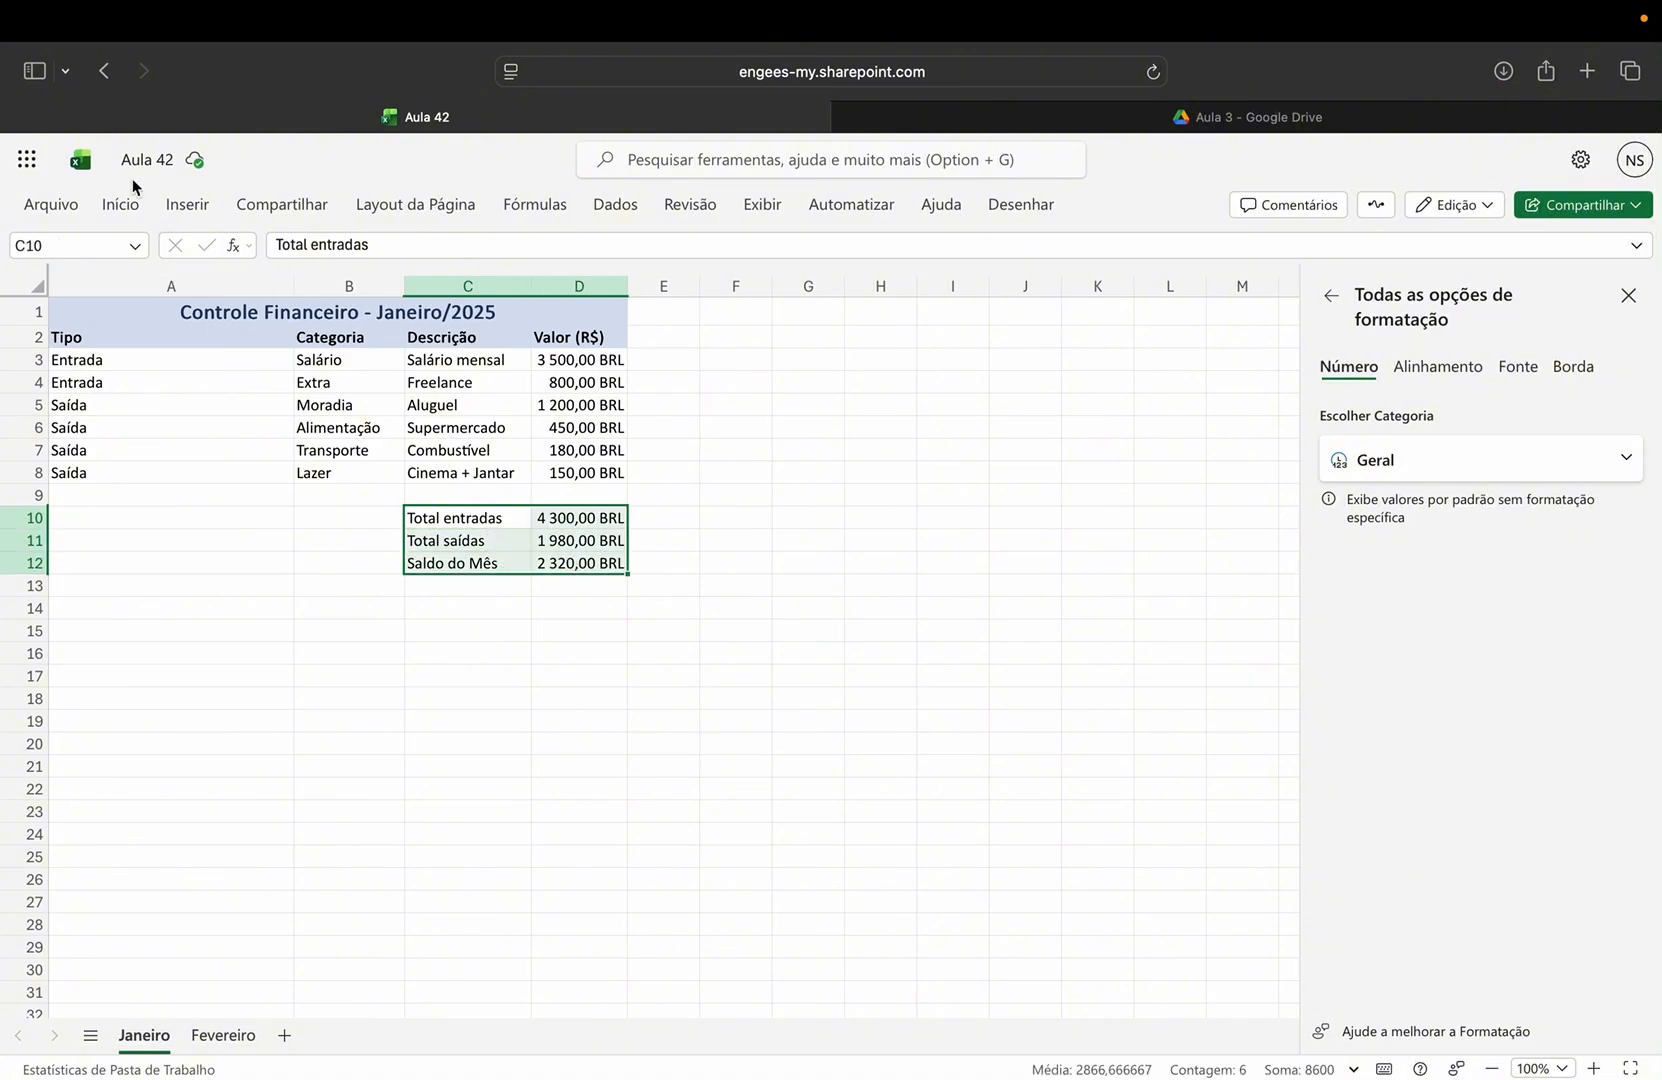
pyautogui.click(120, 208)
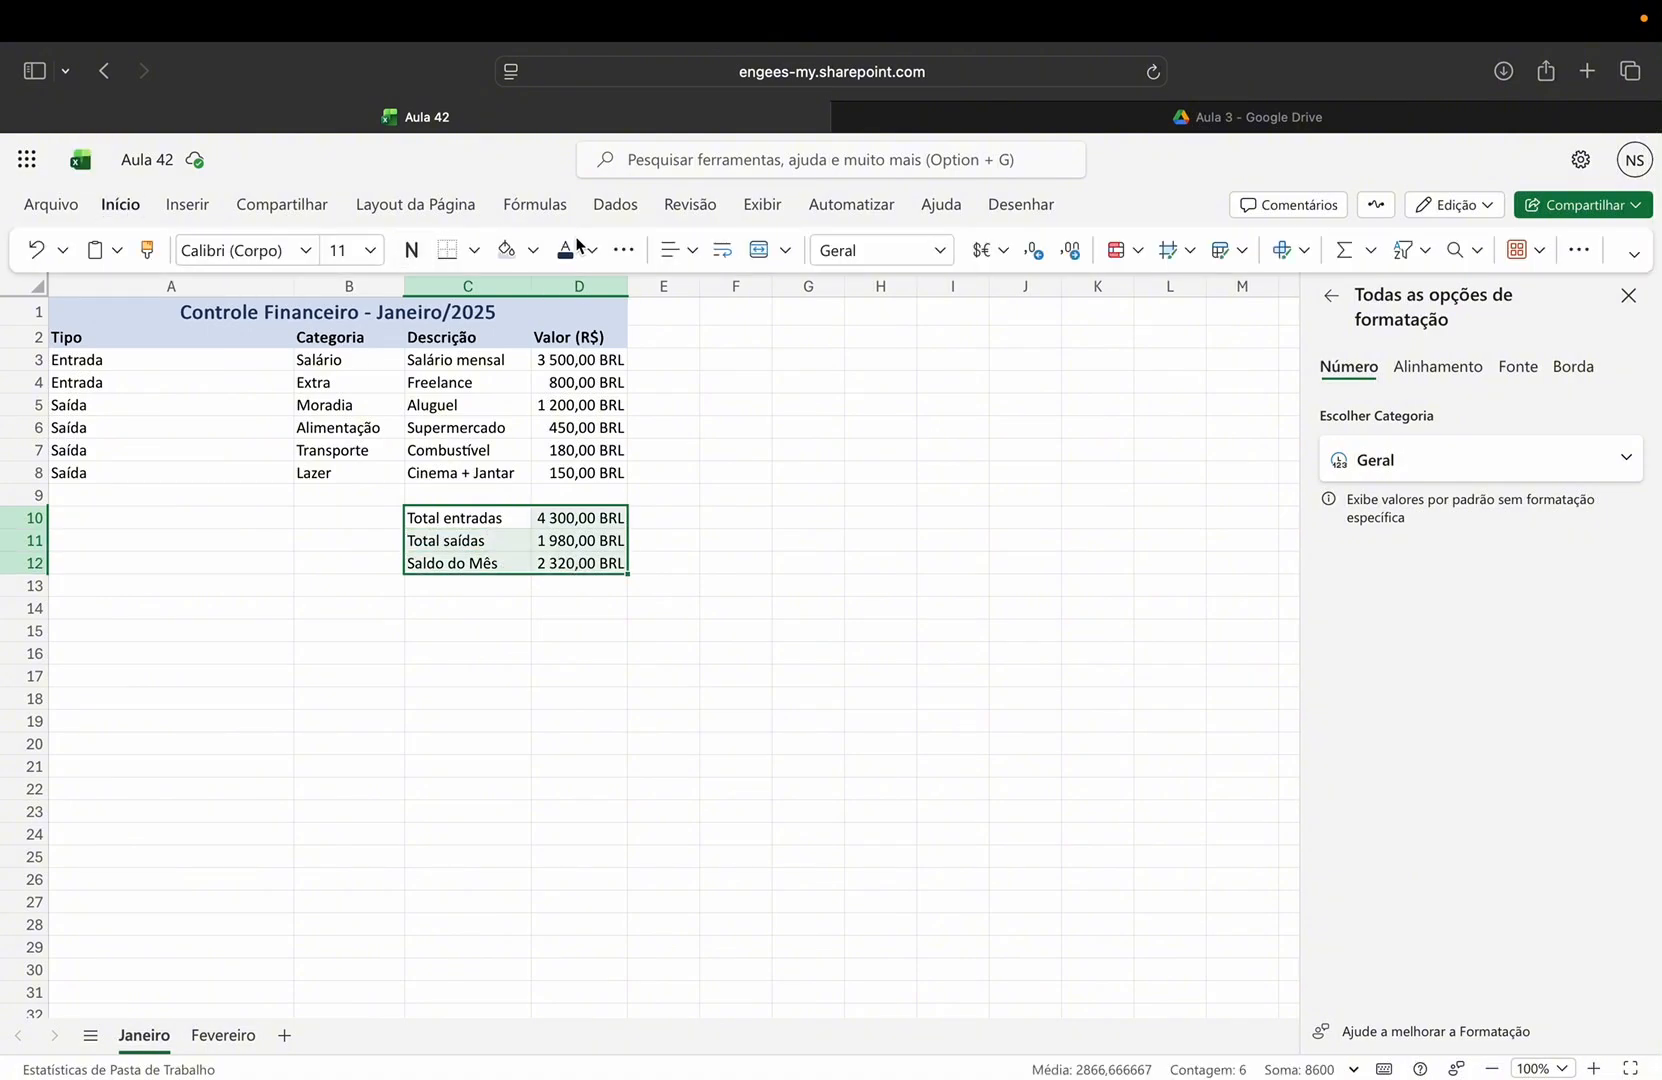
pyautogui.click(411, 252)
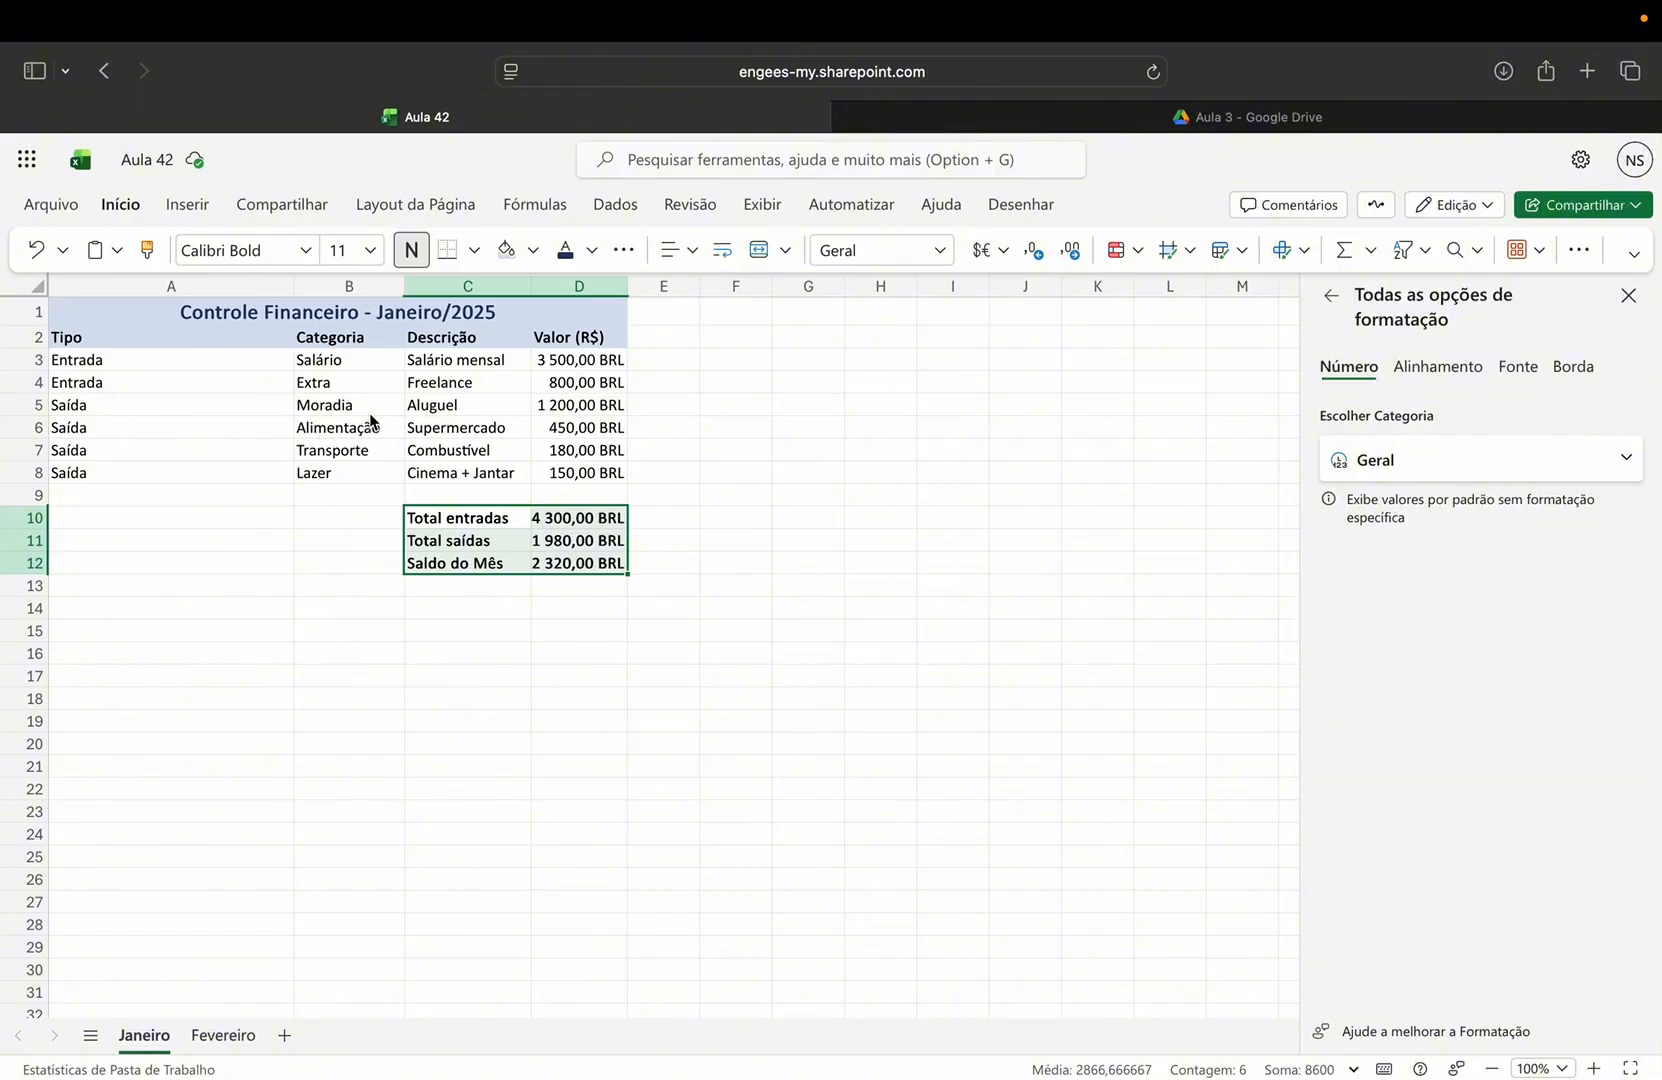
# - Change the Aluguel expense in cell D5 to 900
pyautogui.doubleClick(548, 410)
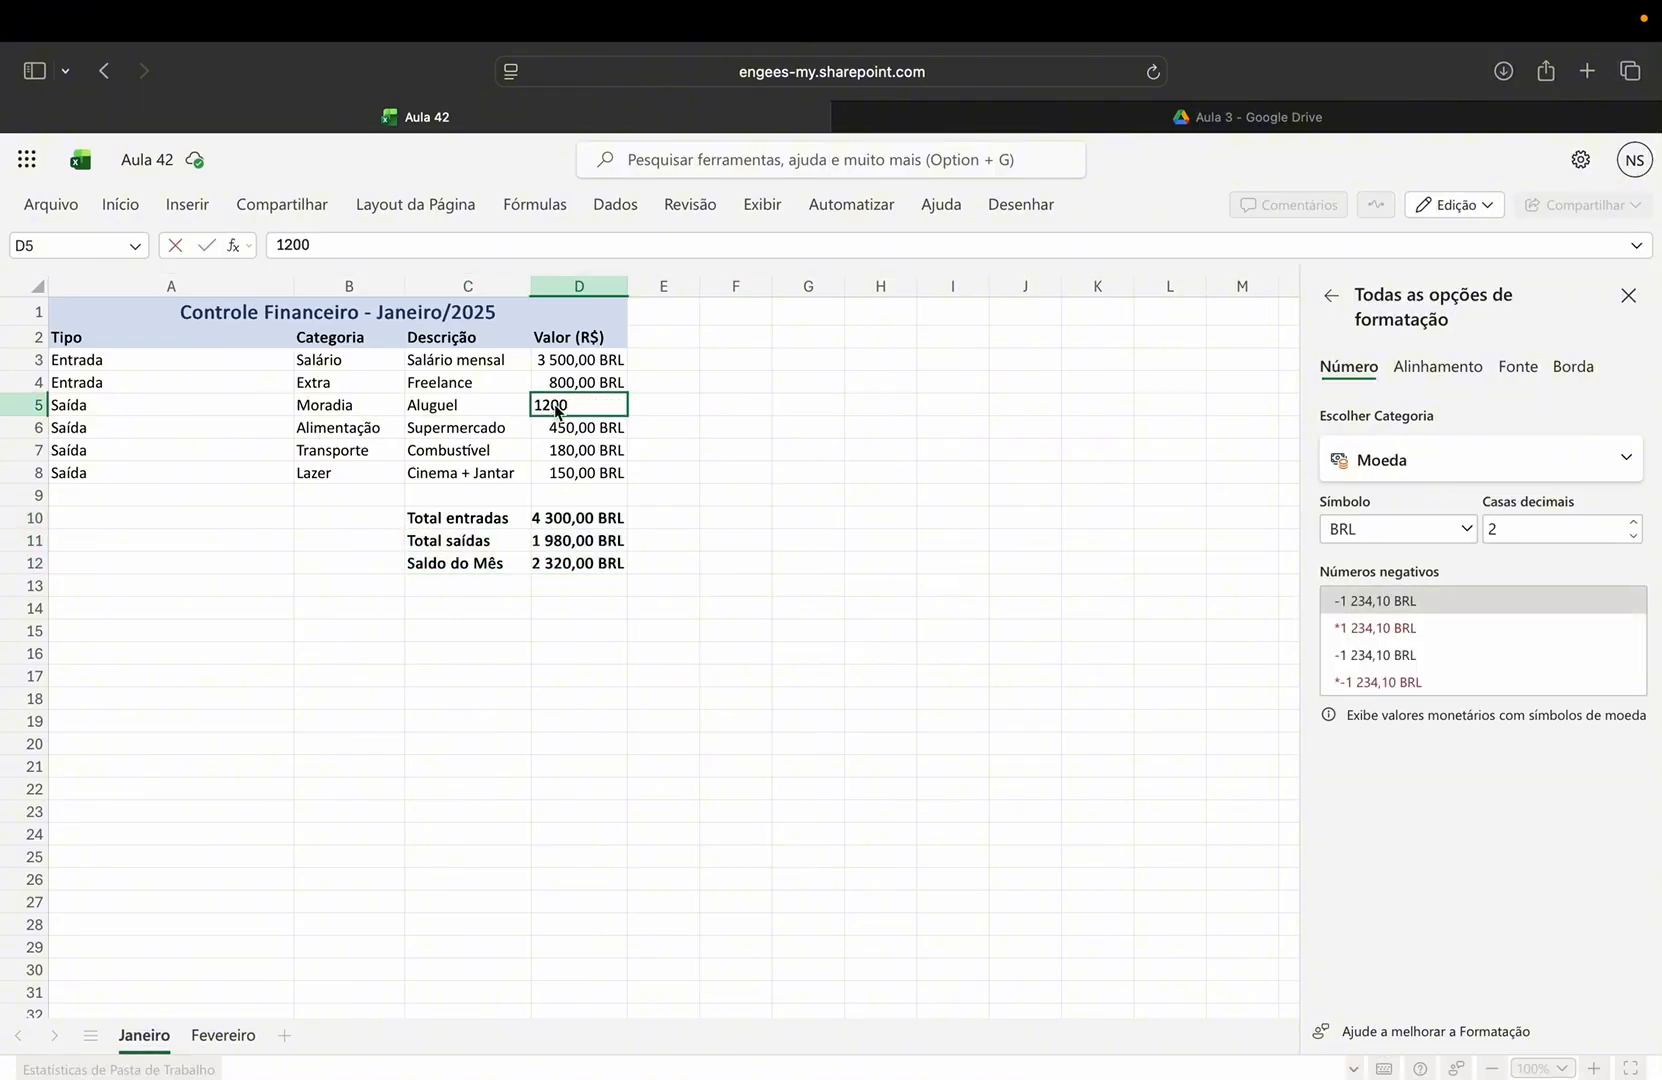
pyautogui.press('BackSpace')
pyautogui.press('BackSpace')
pyautogui.press('BackSpace')
pyautogui.press('BackSpace')
pyautogui.write('9000')
pyautogui.press('BackSpace')
pyautogui.press('Return')
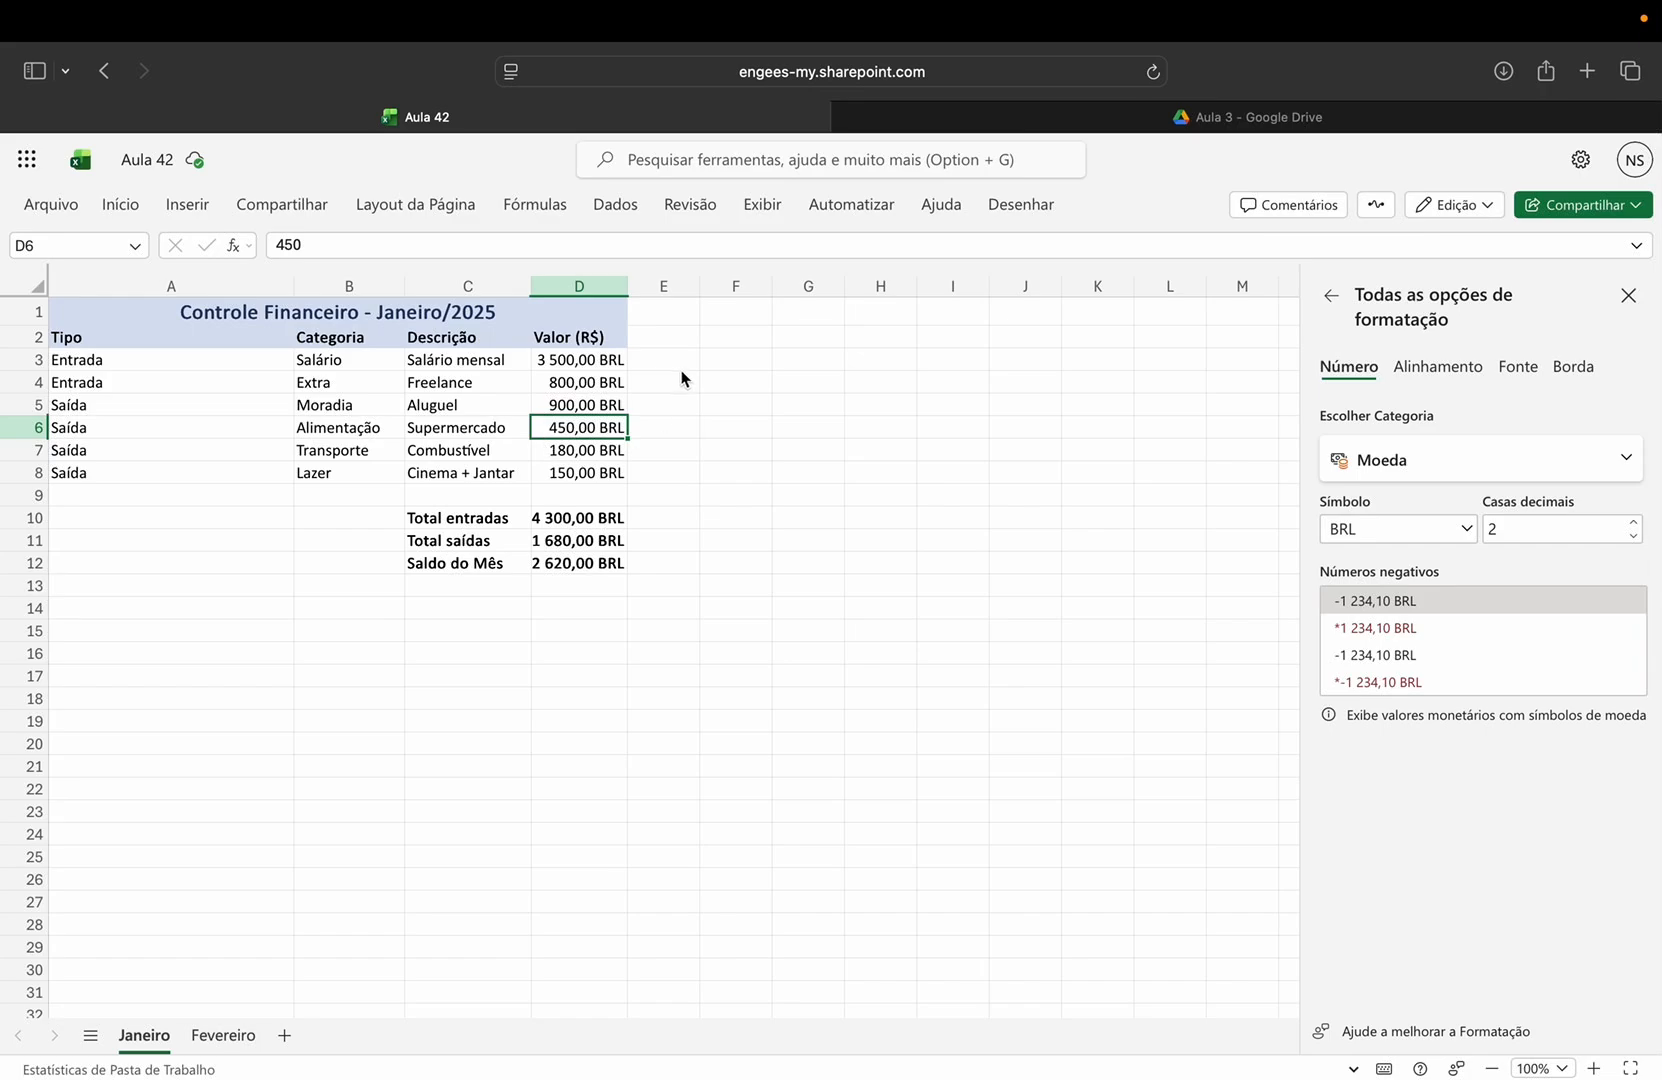
# - Copy the Janeiro table A1:D12 and paste it into the Fevereiro sheet at cell A1
pyautogui.moveTo(900, 5)
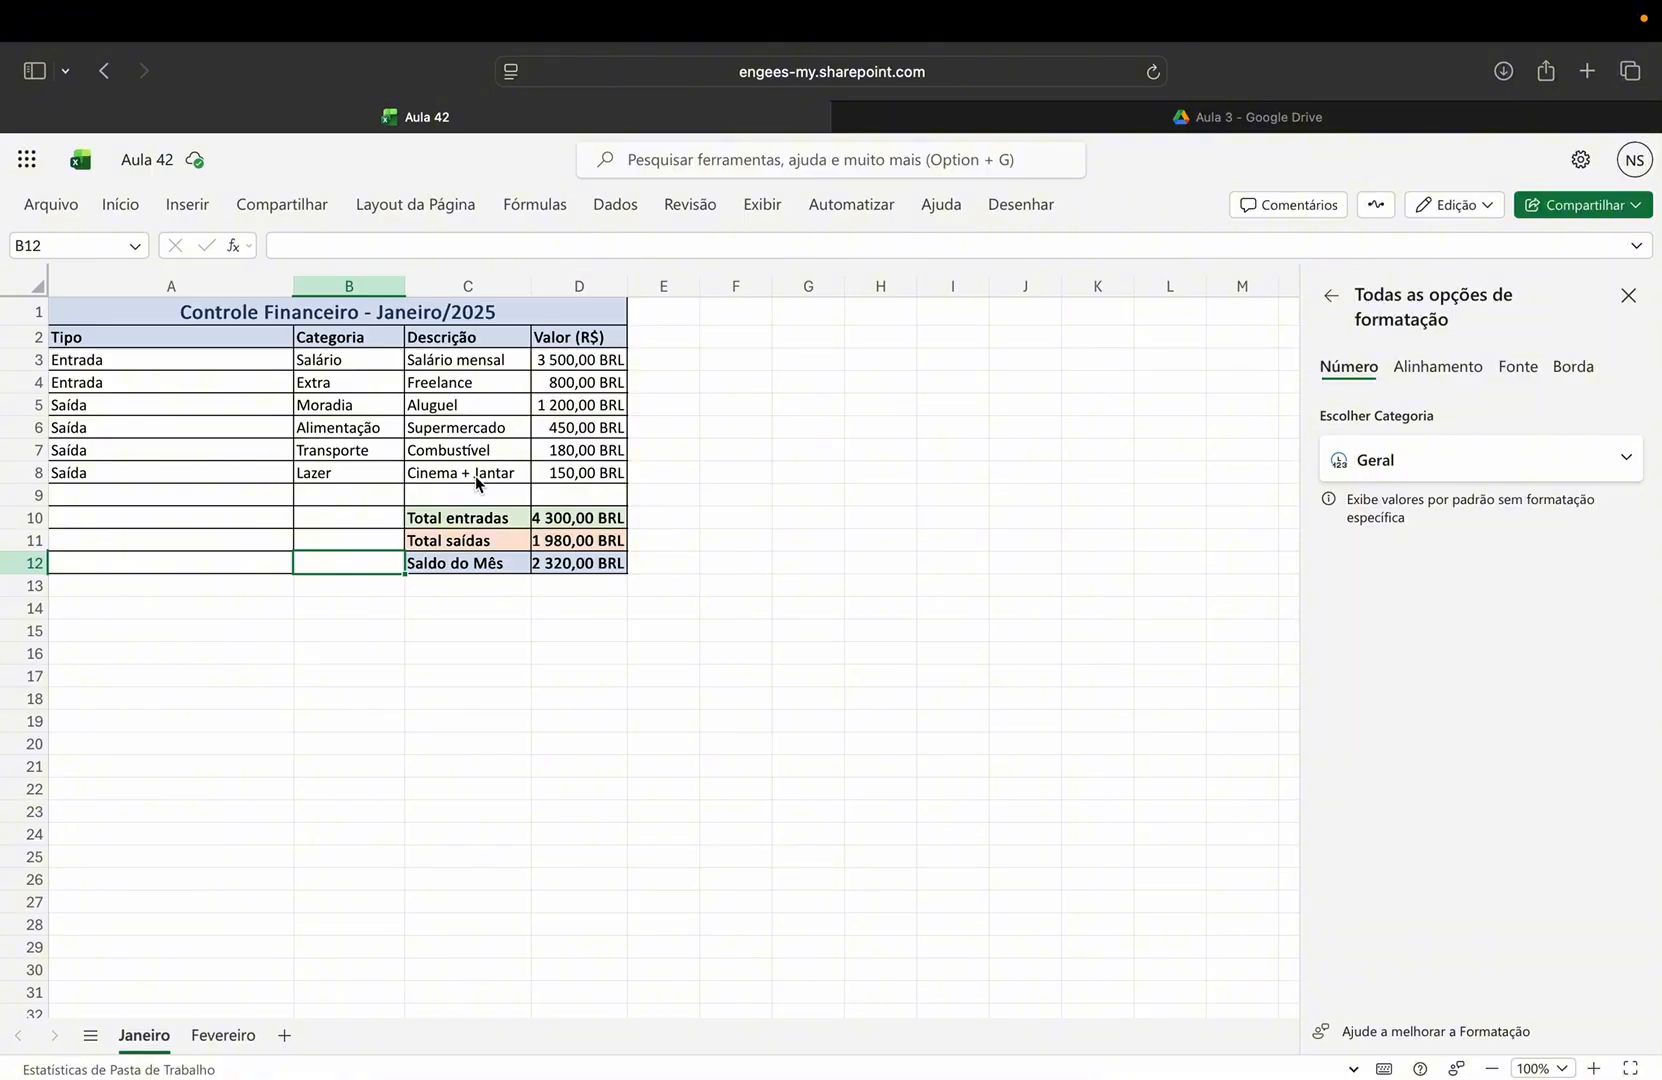
pyautogui.click(240, 1036)
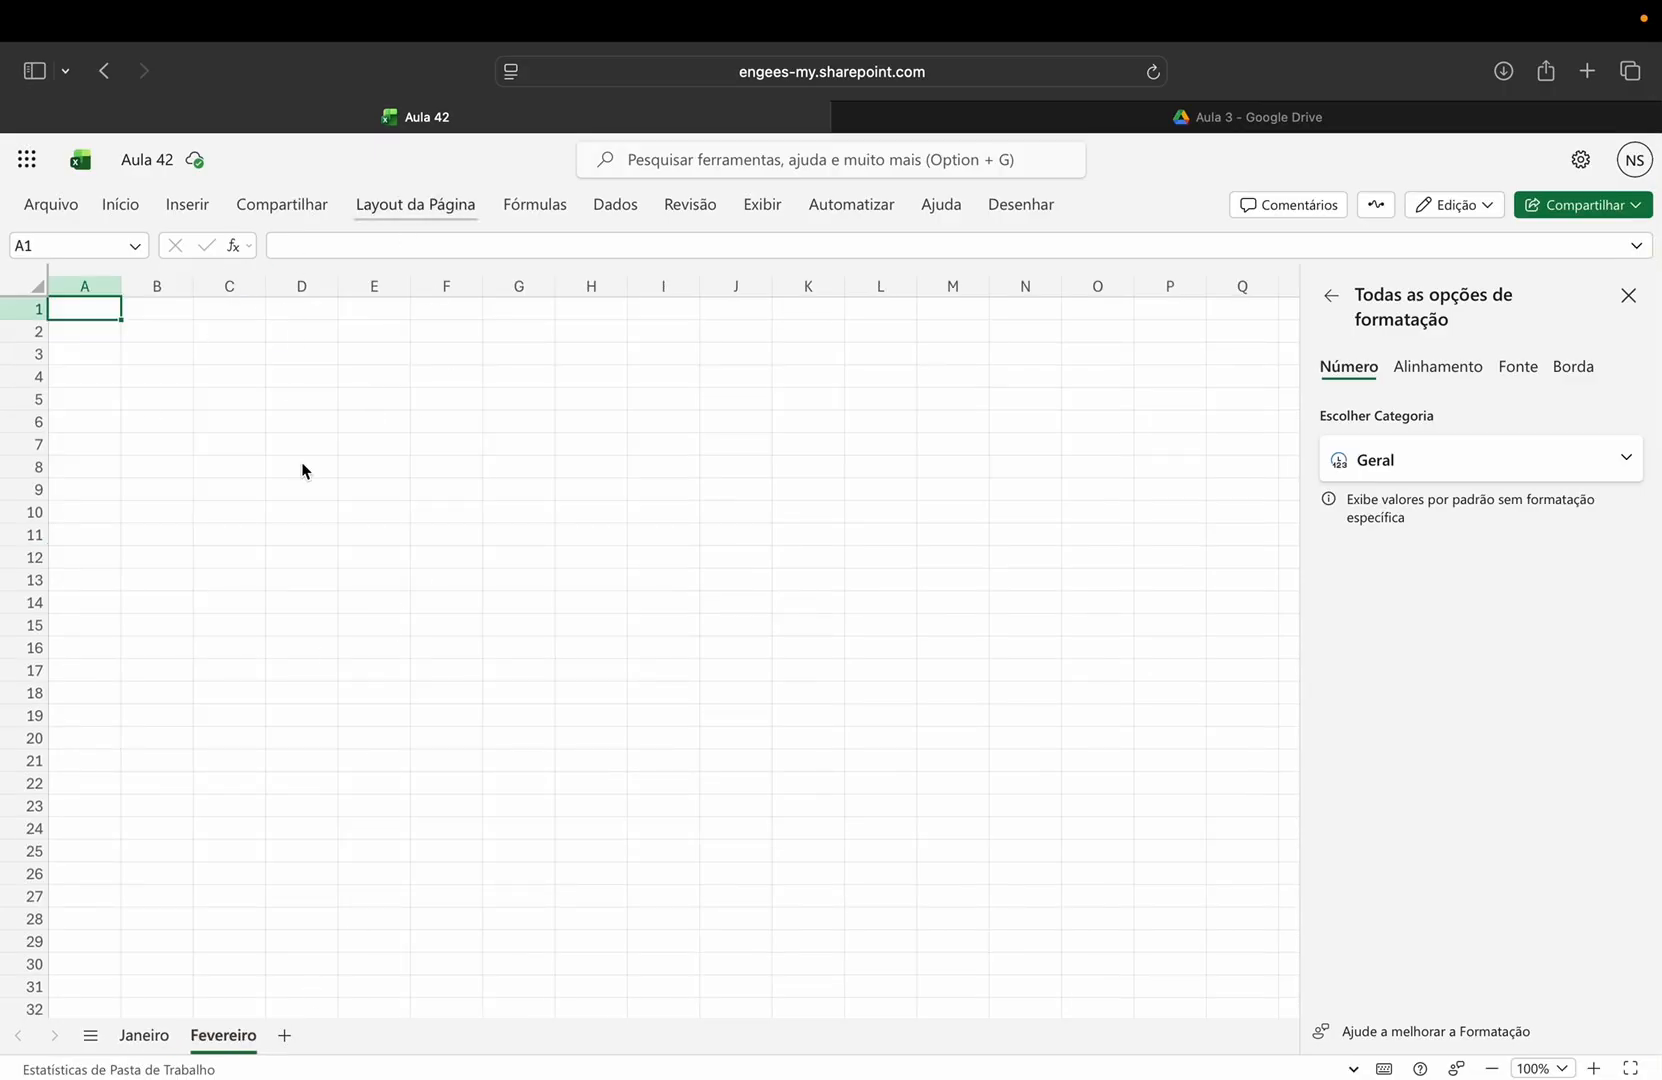
pyautogui.click(142, 1036)
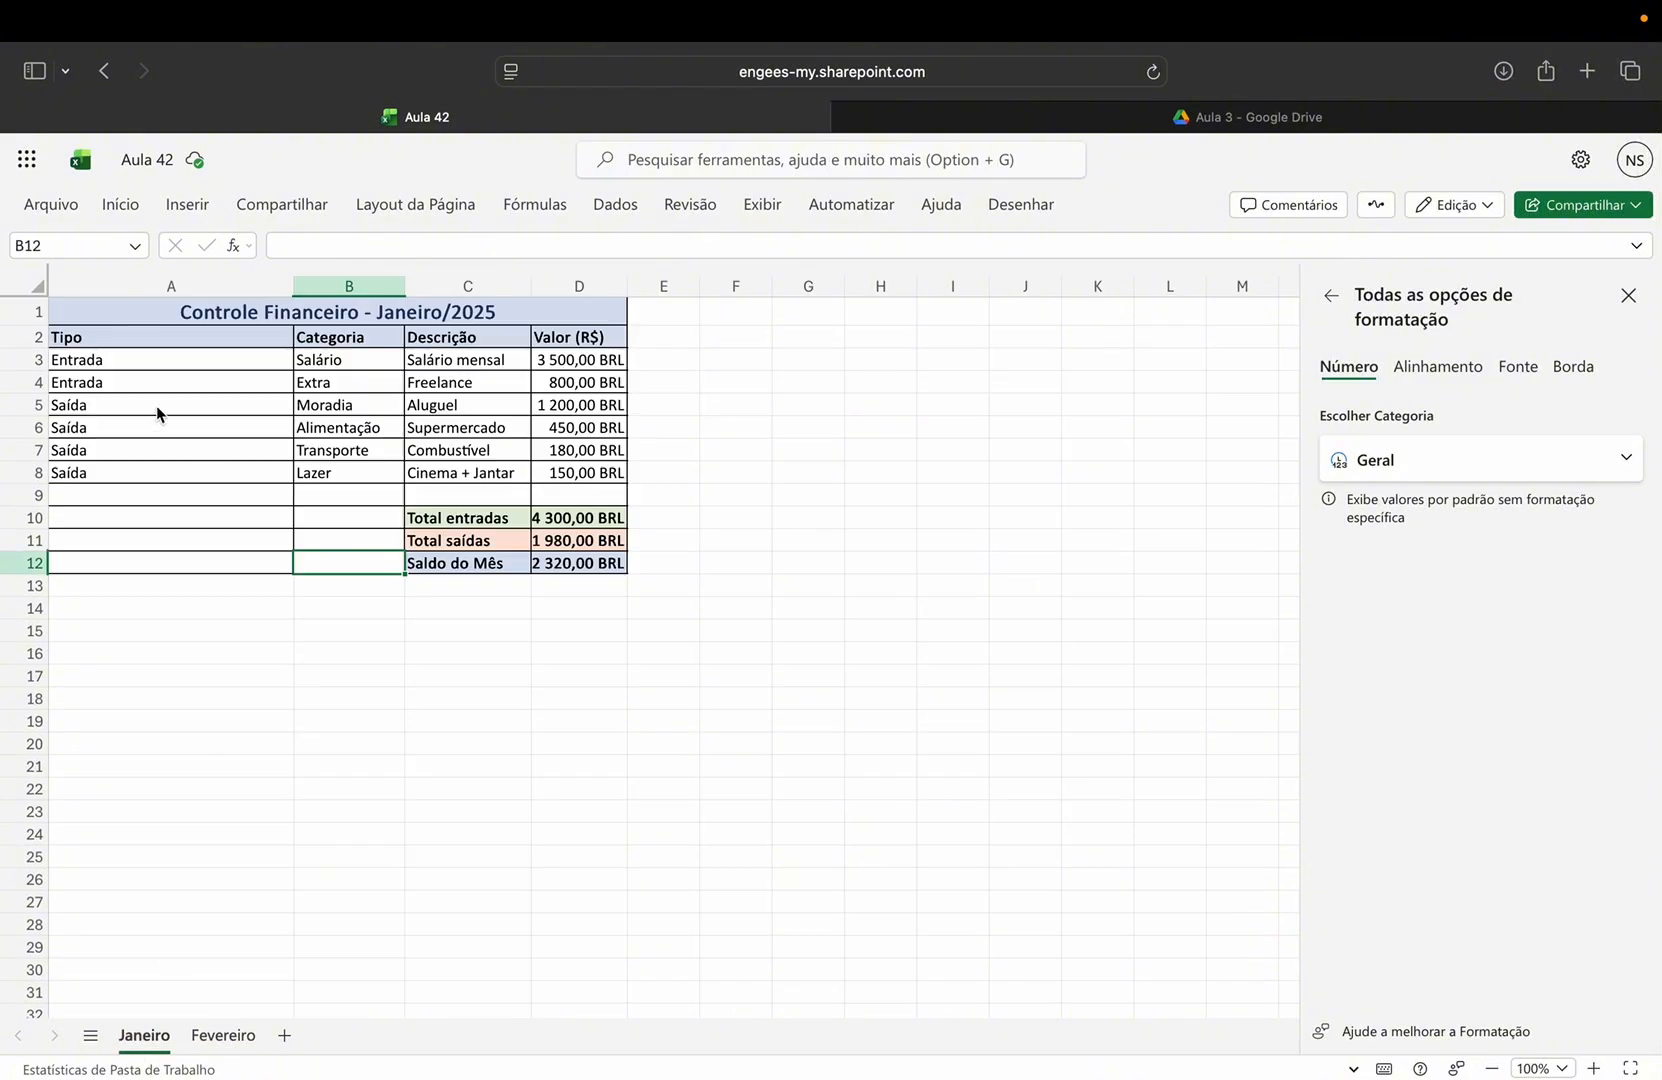
pyautogui.moveTo(140, 307); pyautogui.dragTo(558, 565)
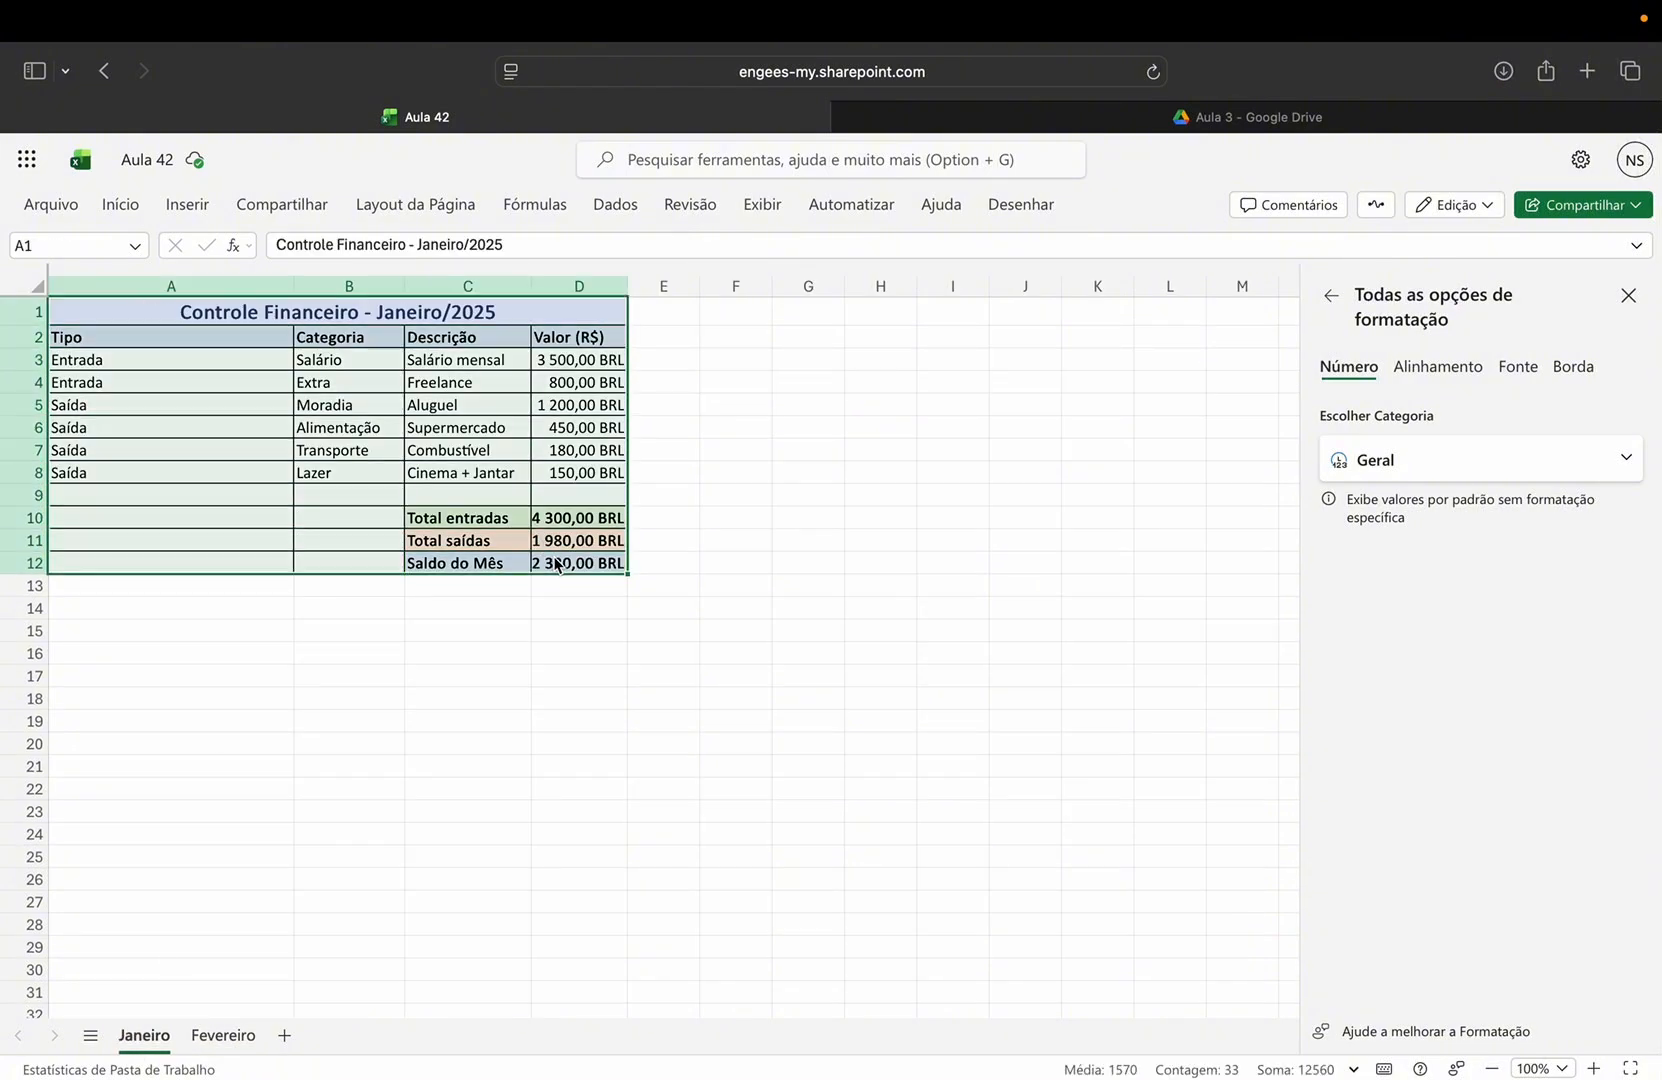
pyautogui.press('super+c')
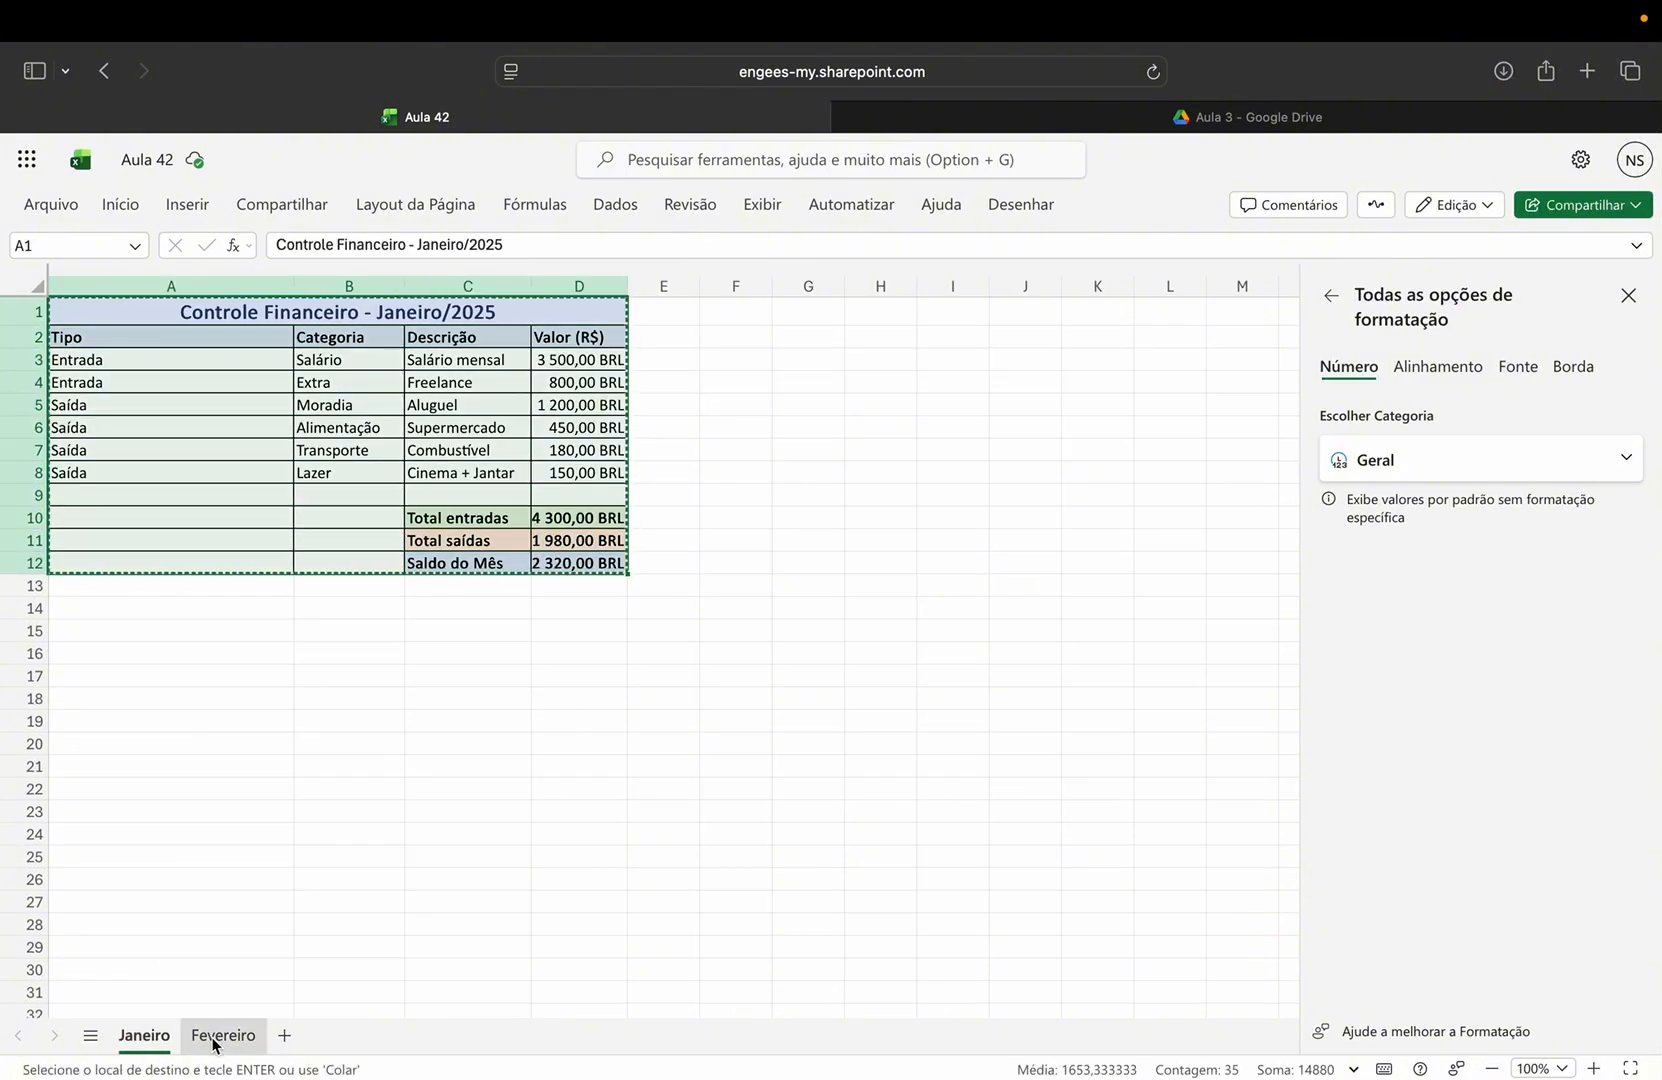
pyautogui.click(222, 1035)
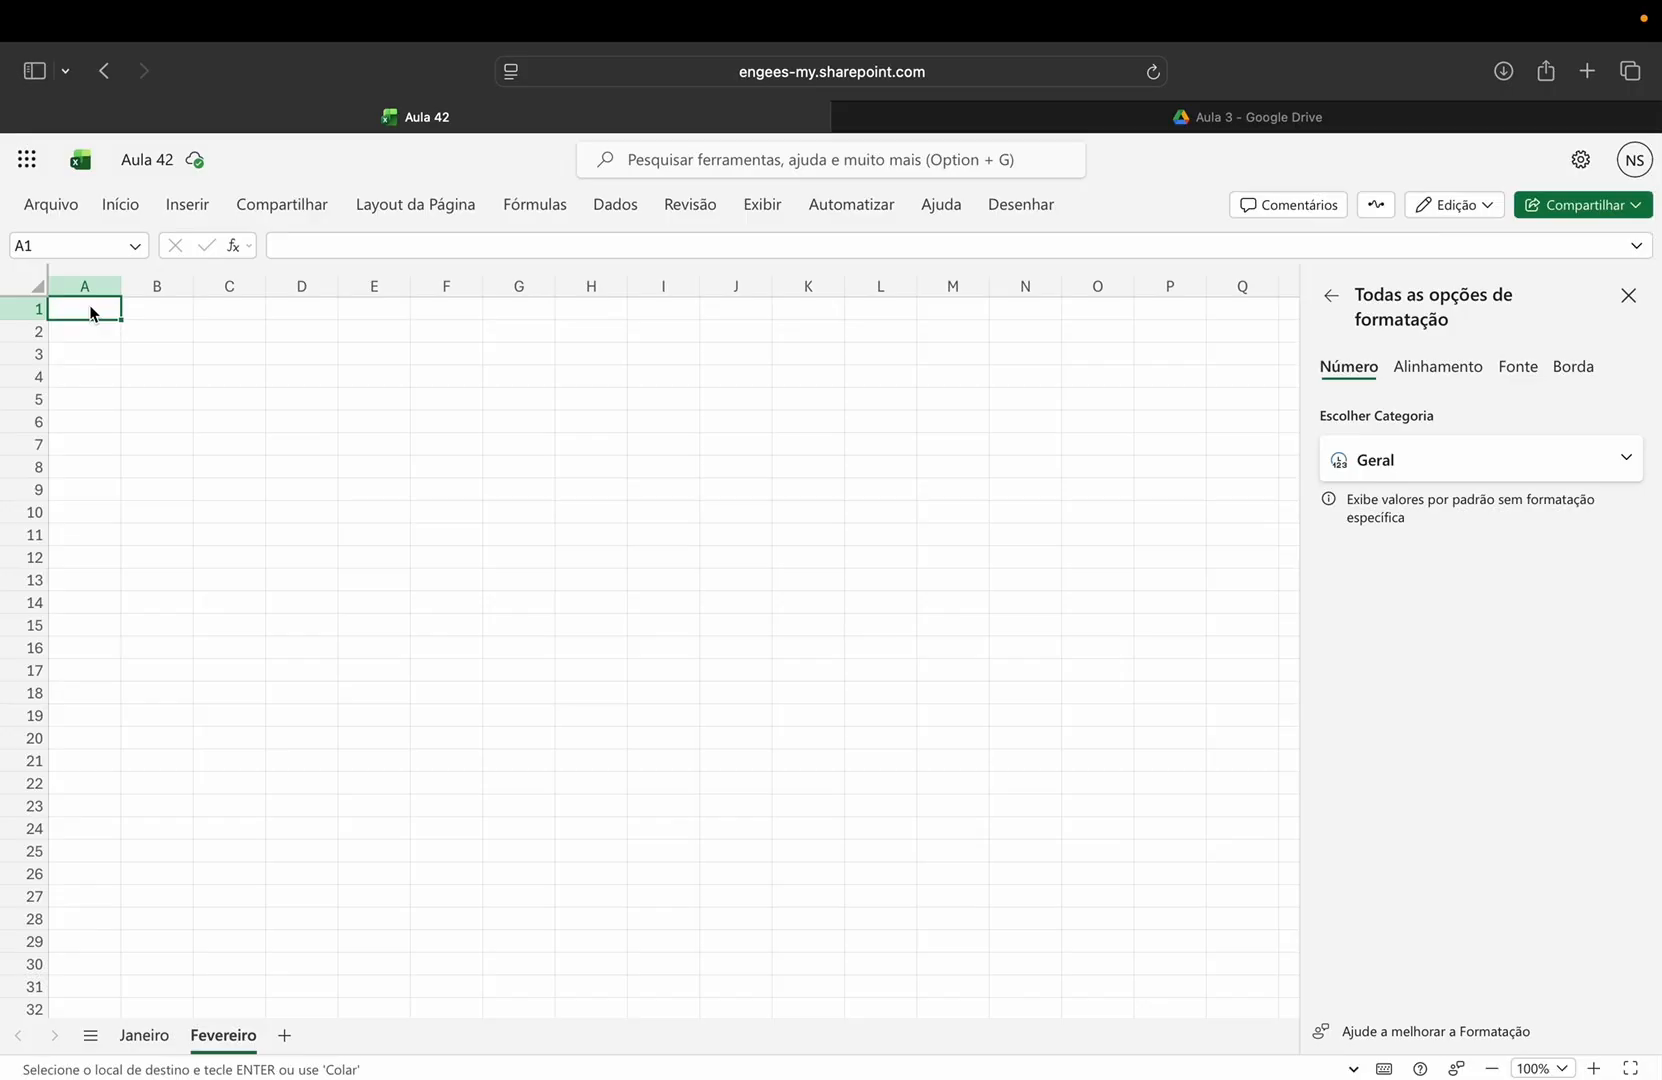
pyautogui.press('super+v')
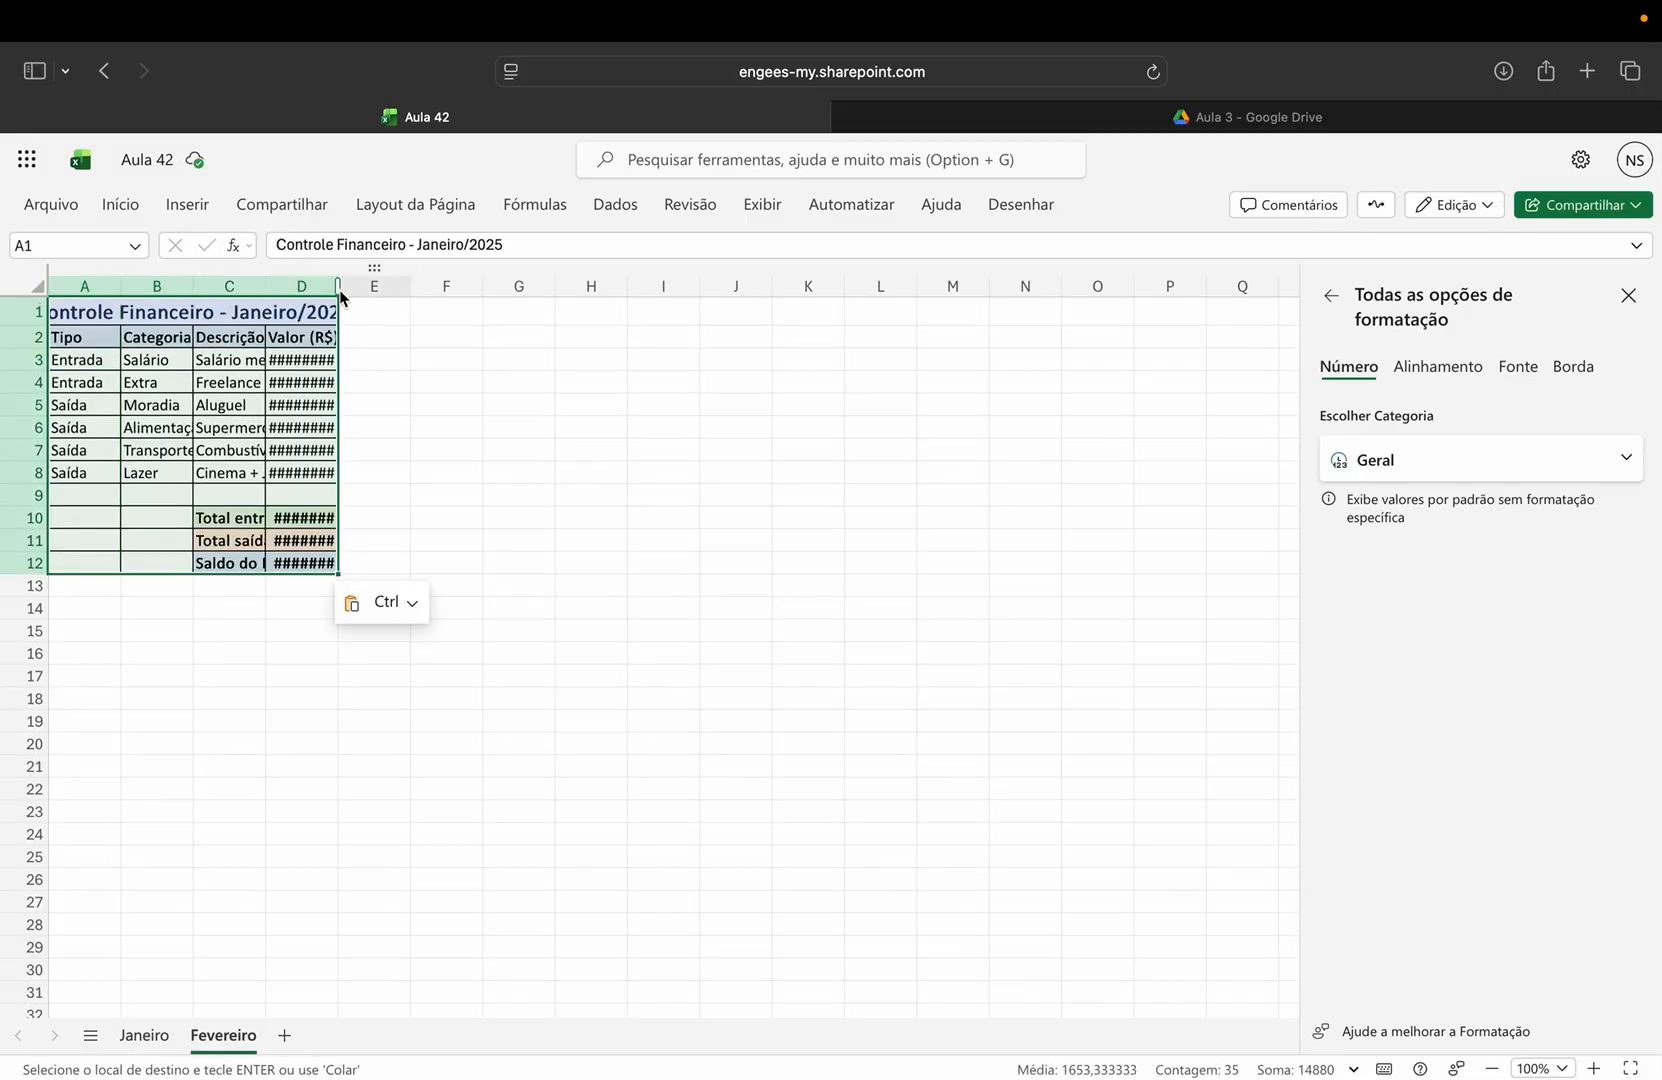
# - Widen columns A through D of the Fevereiro sheet so the pasted text and amounts fit
pyautogui.doubleClick(339, 290)
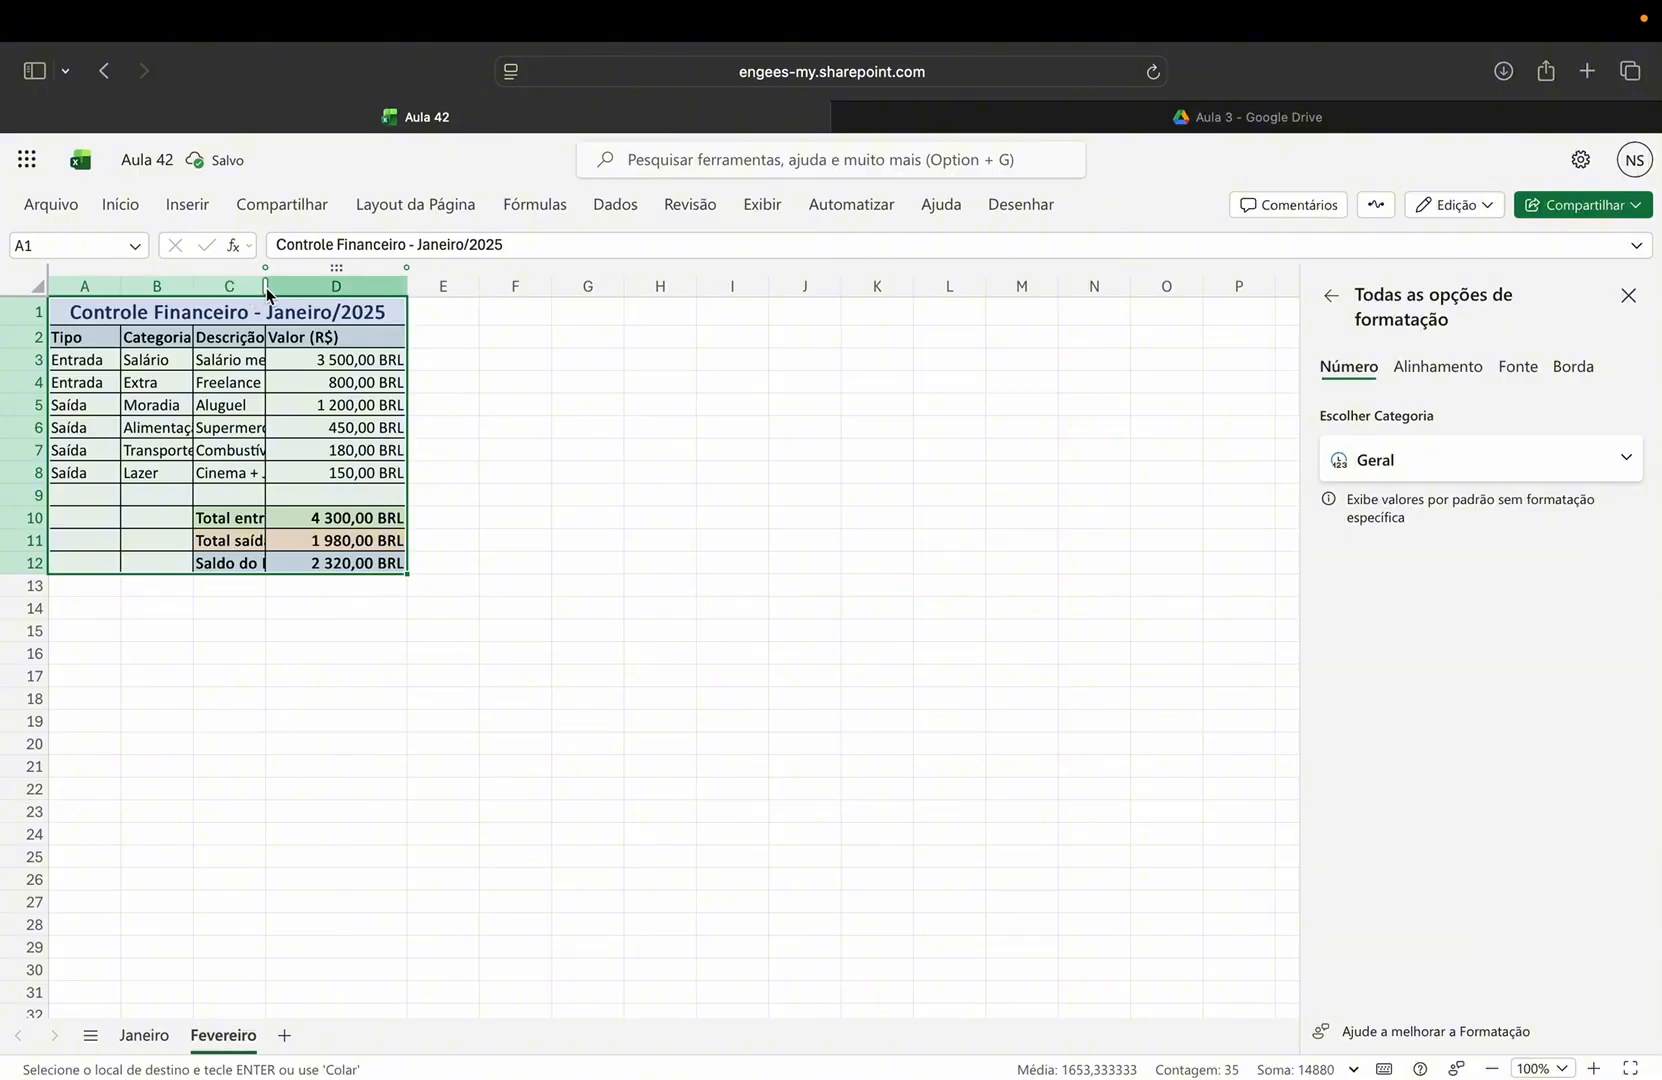
pyautogui.moveTo(266, 287); pyautogui.dragTo(320, 287)
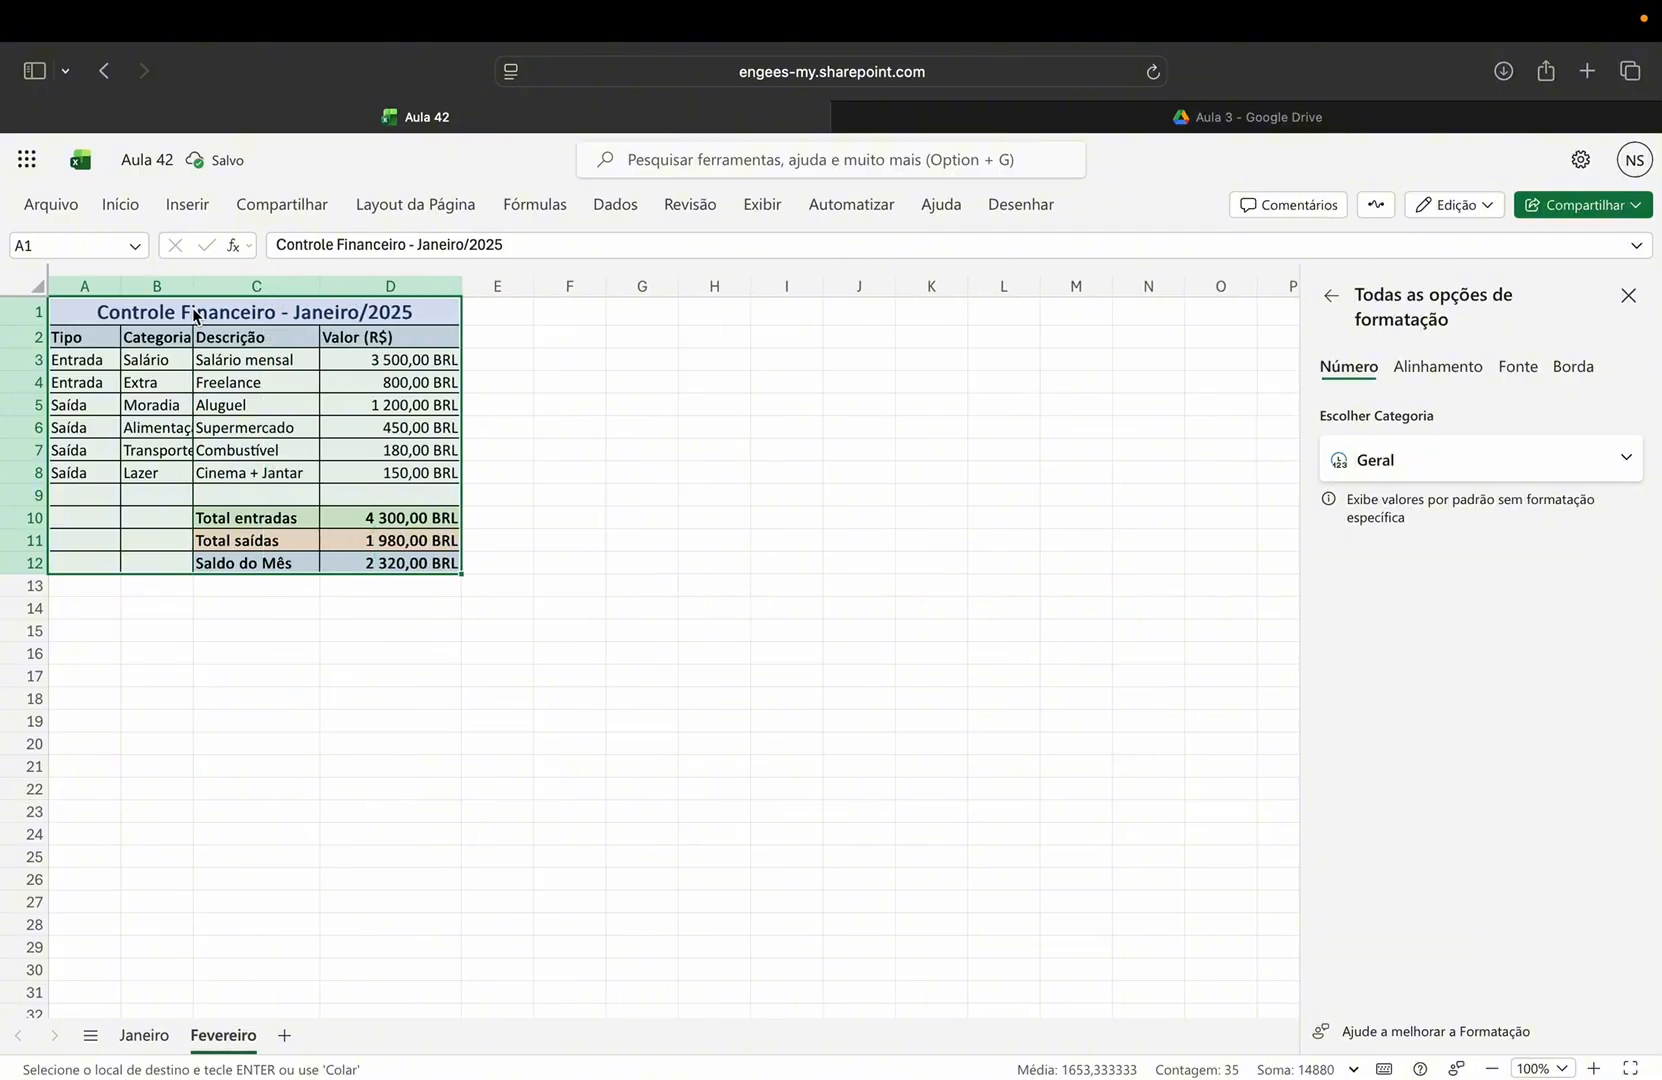
pyautogui.moveTo(192, 286); pyautogui.dragTo(244, 286)
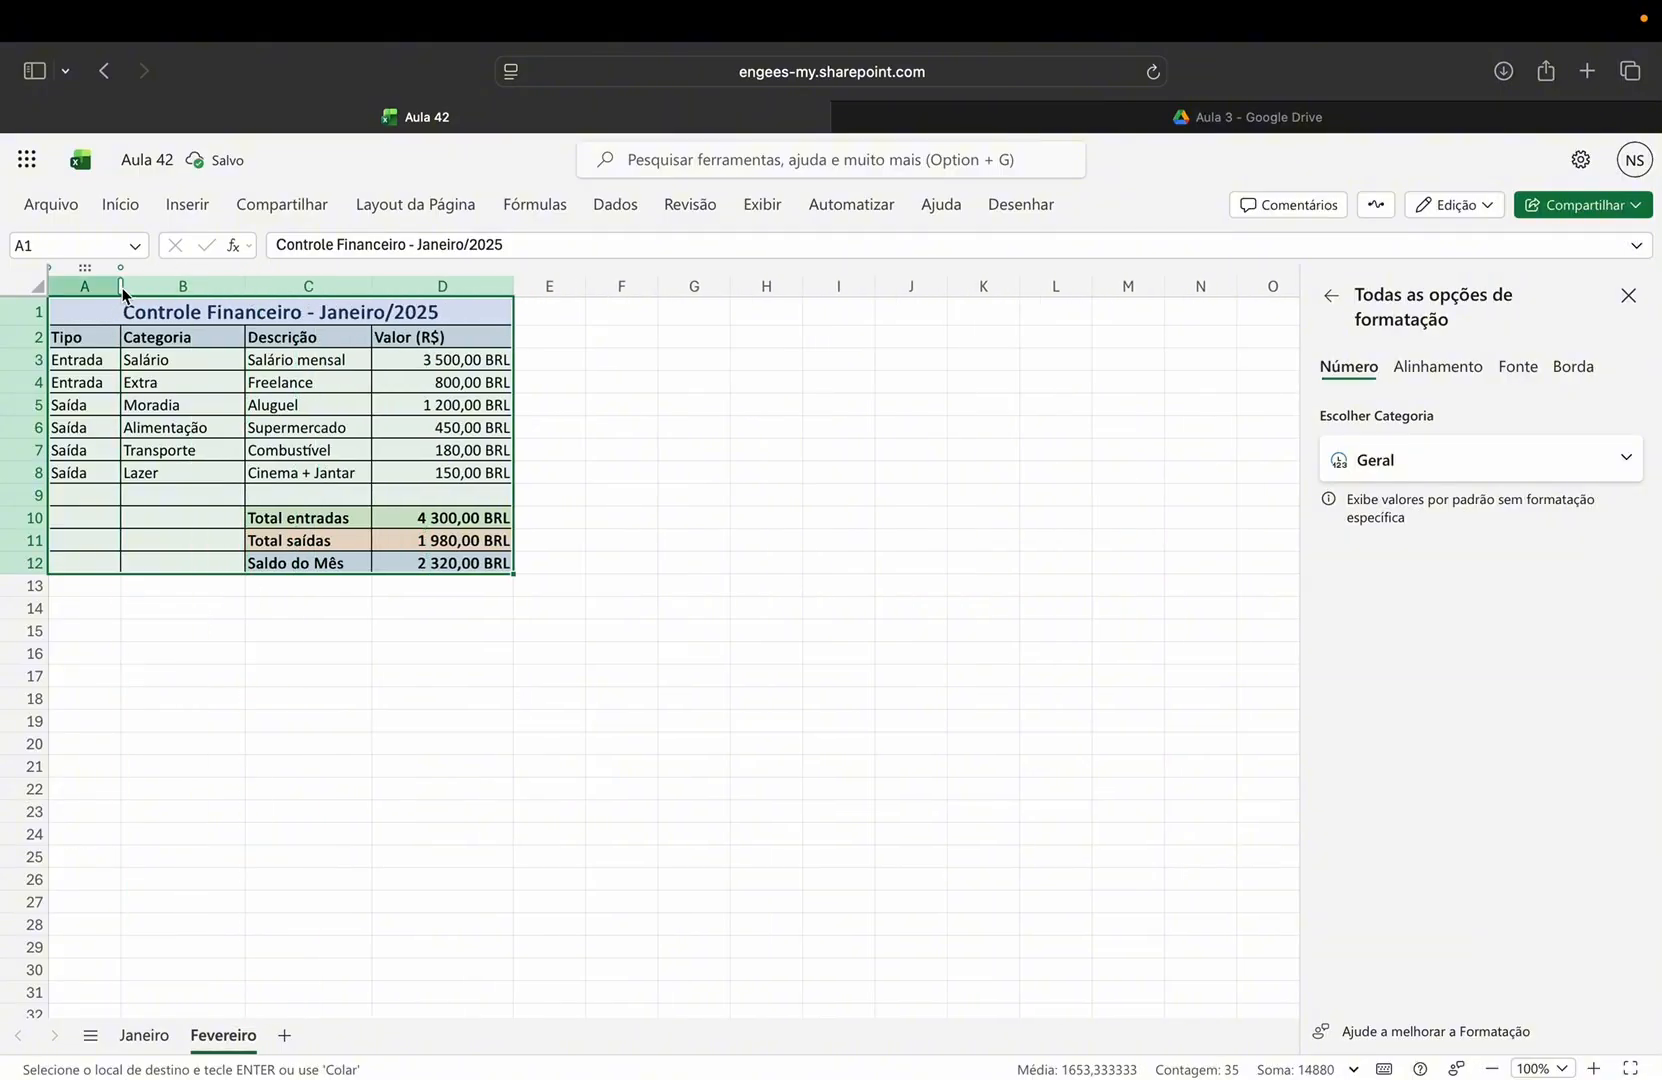
pyautogui.moveTo(123, 287); pyautogui.dragTo(126, 287)
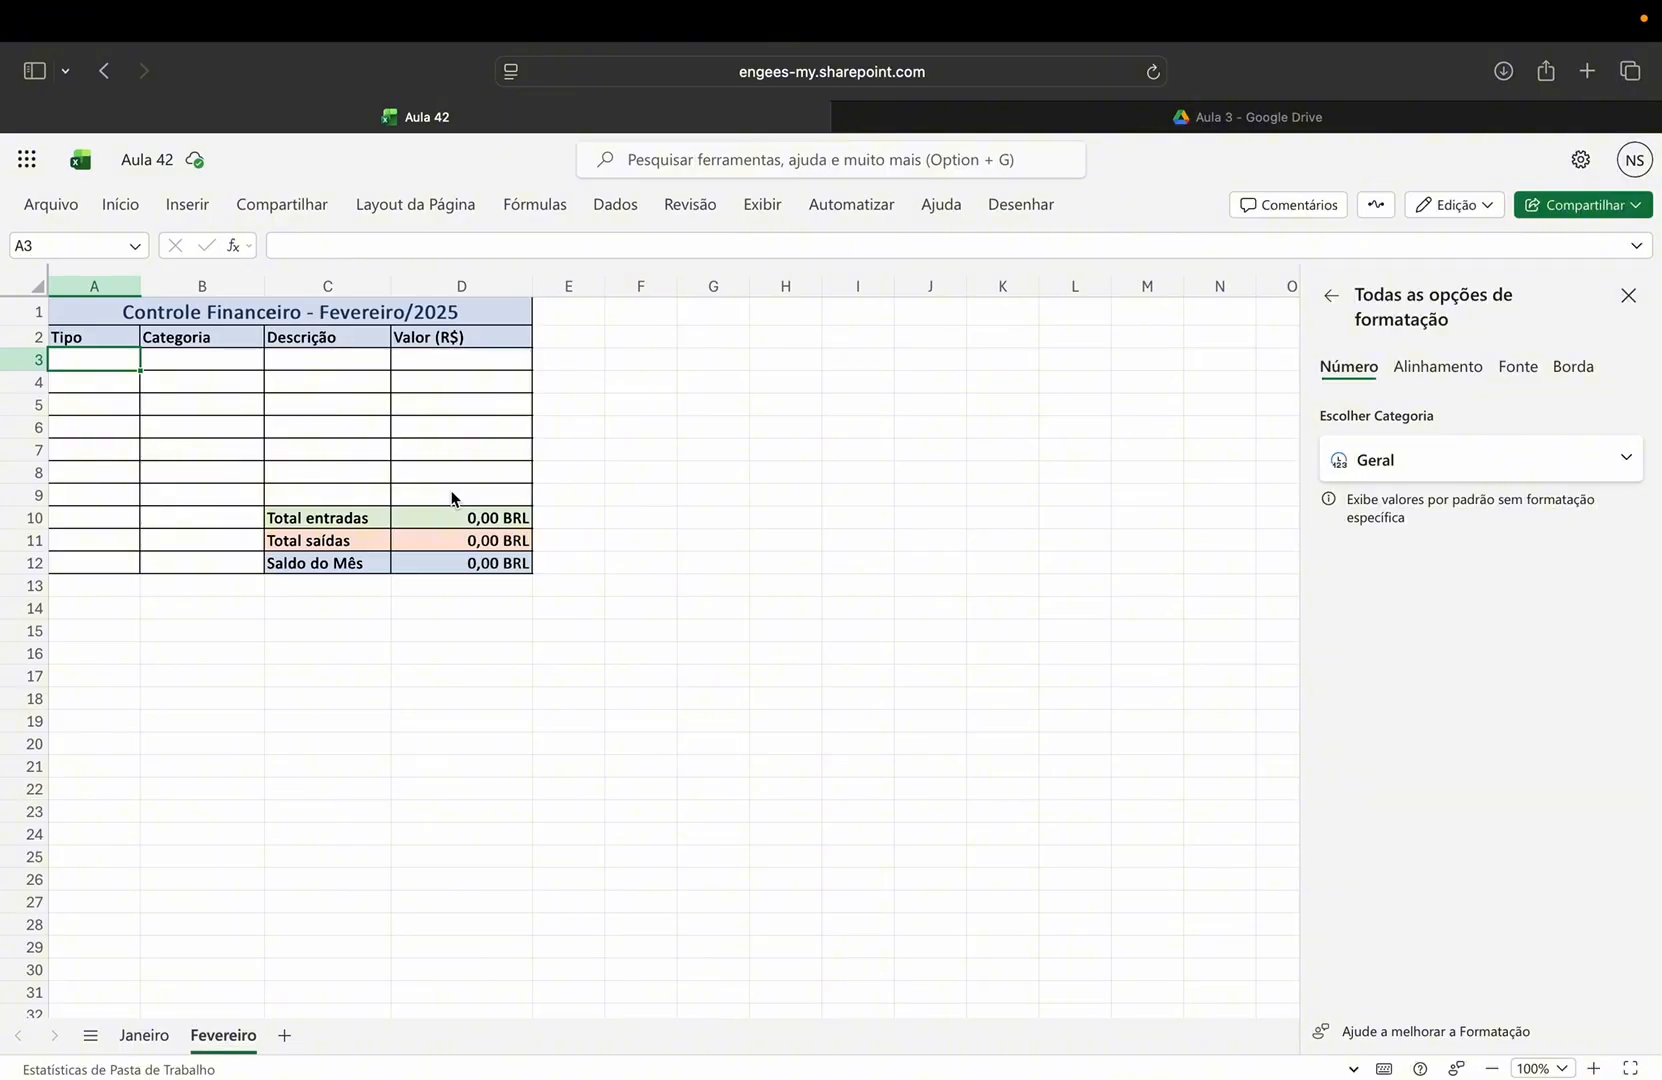
# - Enter the label "Saldo Anterior" in cell C9 of the Fevereiro sheet
pyautogui.doubleClick(311, 490)
pyautogui.write('S')
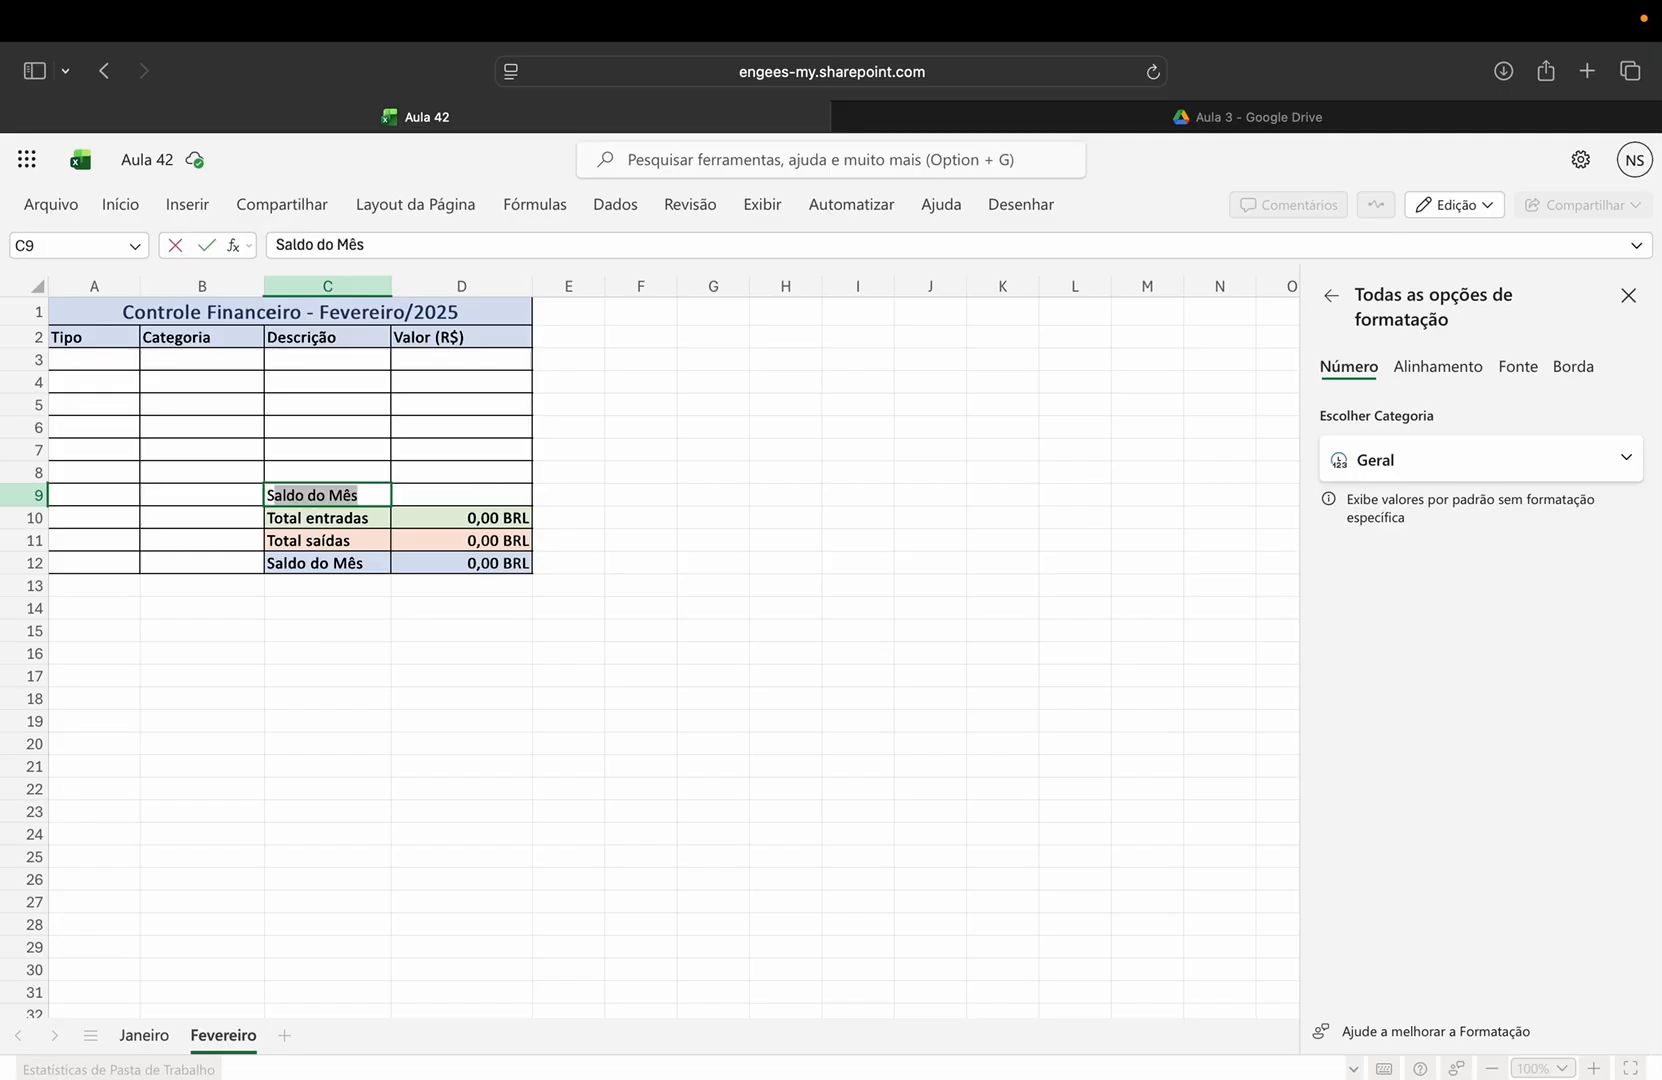
pyautogui.write('aldo Anterior')
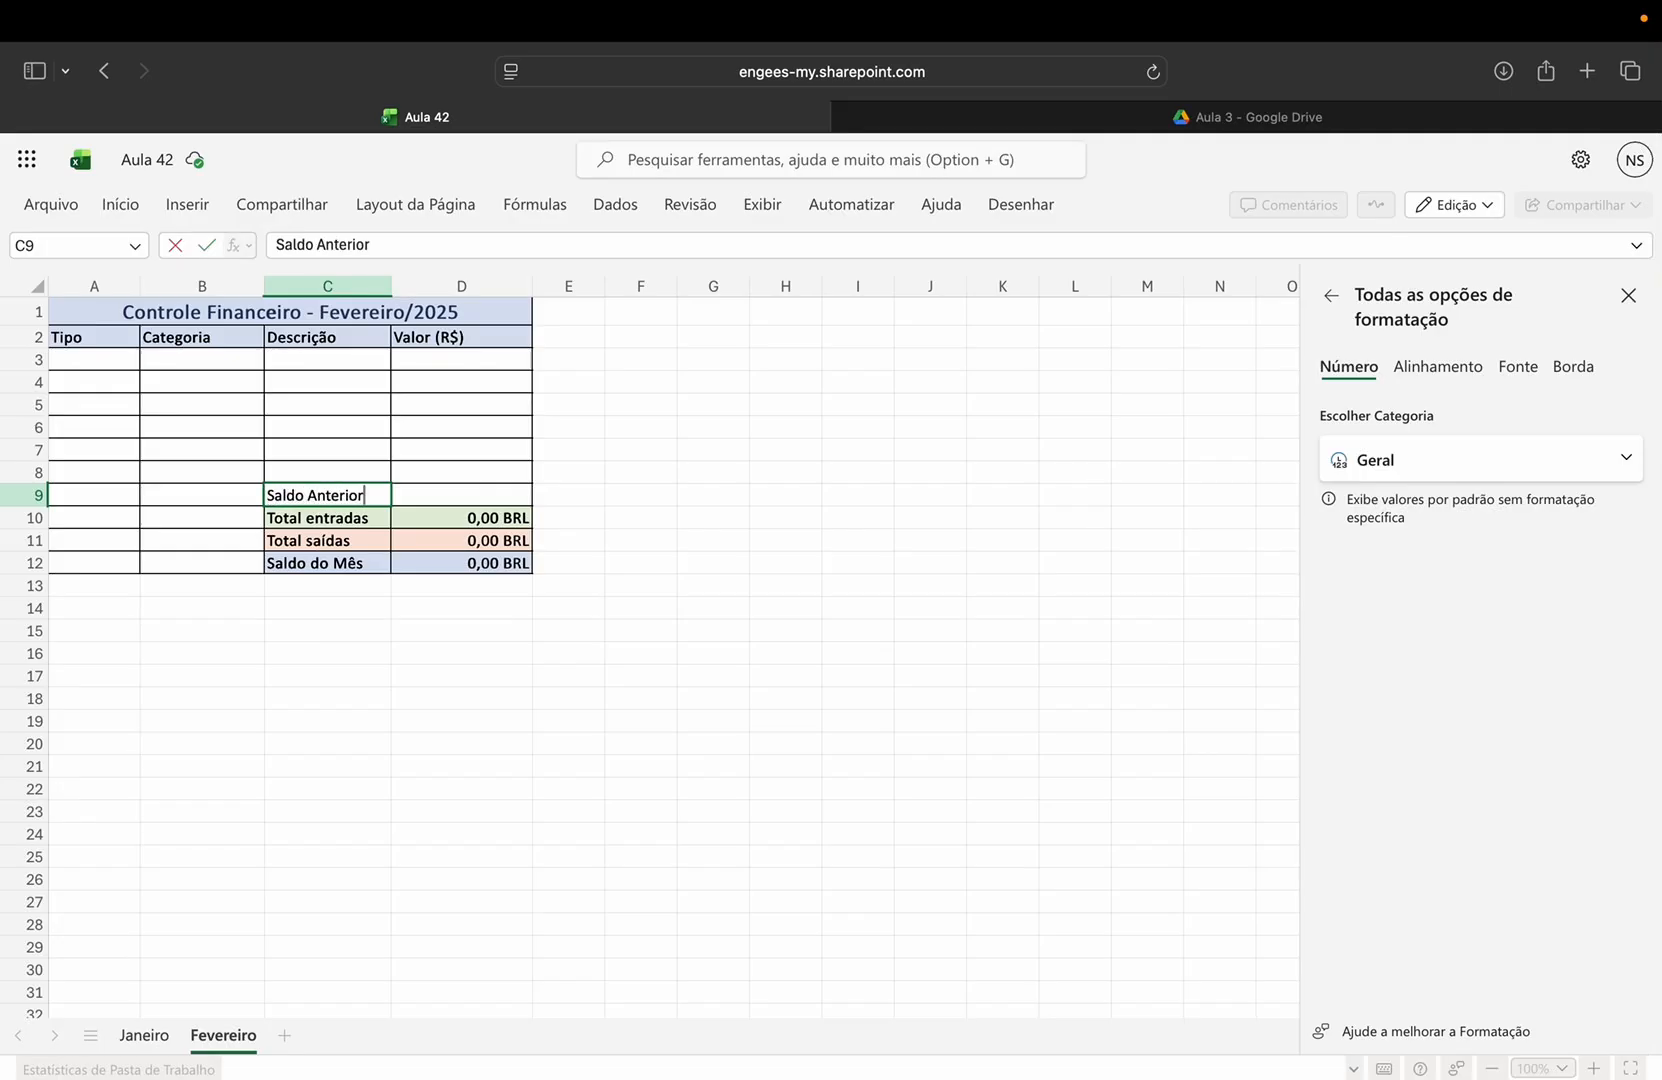
# - Link cell D9 of the Fevereiro sheet to the January balance with the formula =Janeiro!D12
pyautogui.click(460, 494)
pyautogui.write('=')
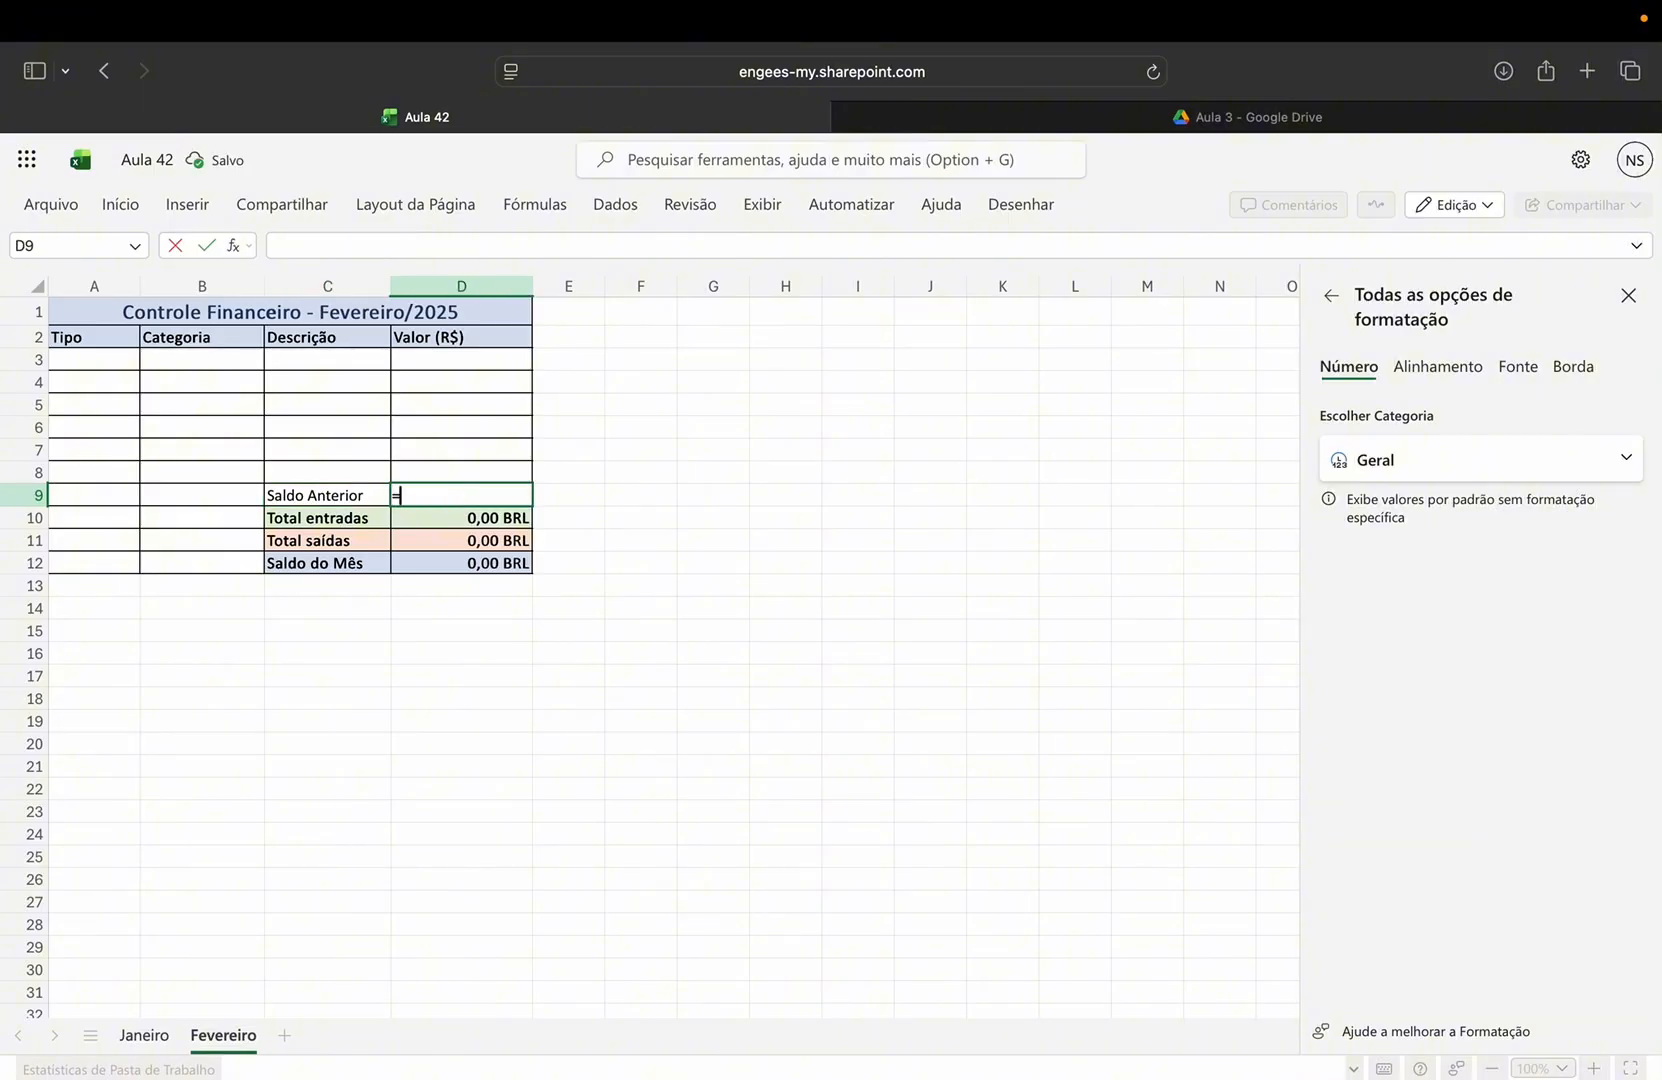
pyautogui.click(145, 1039)
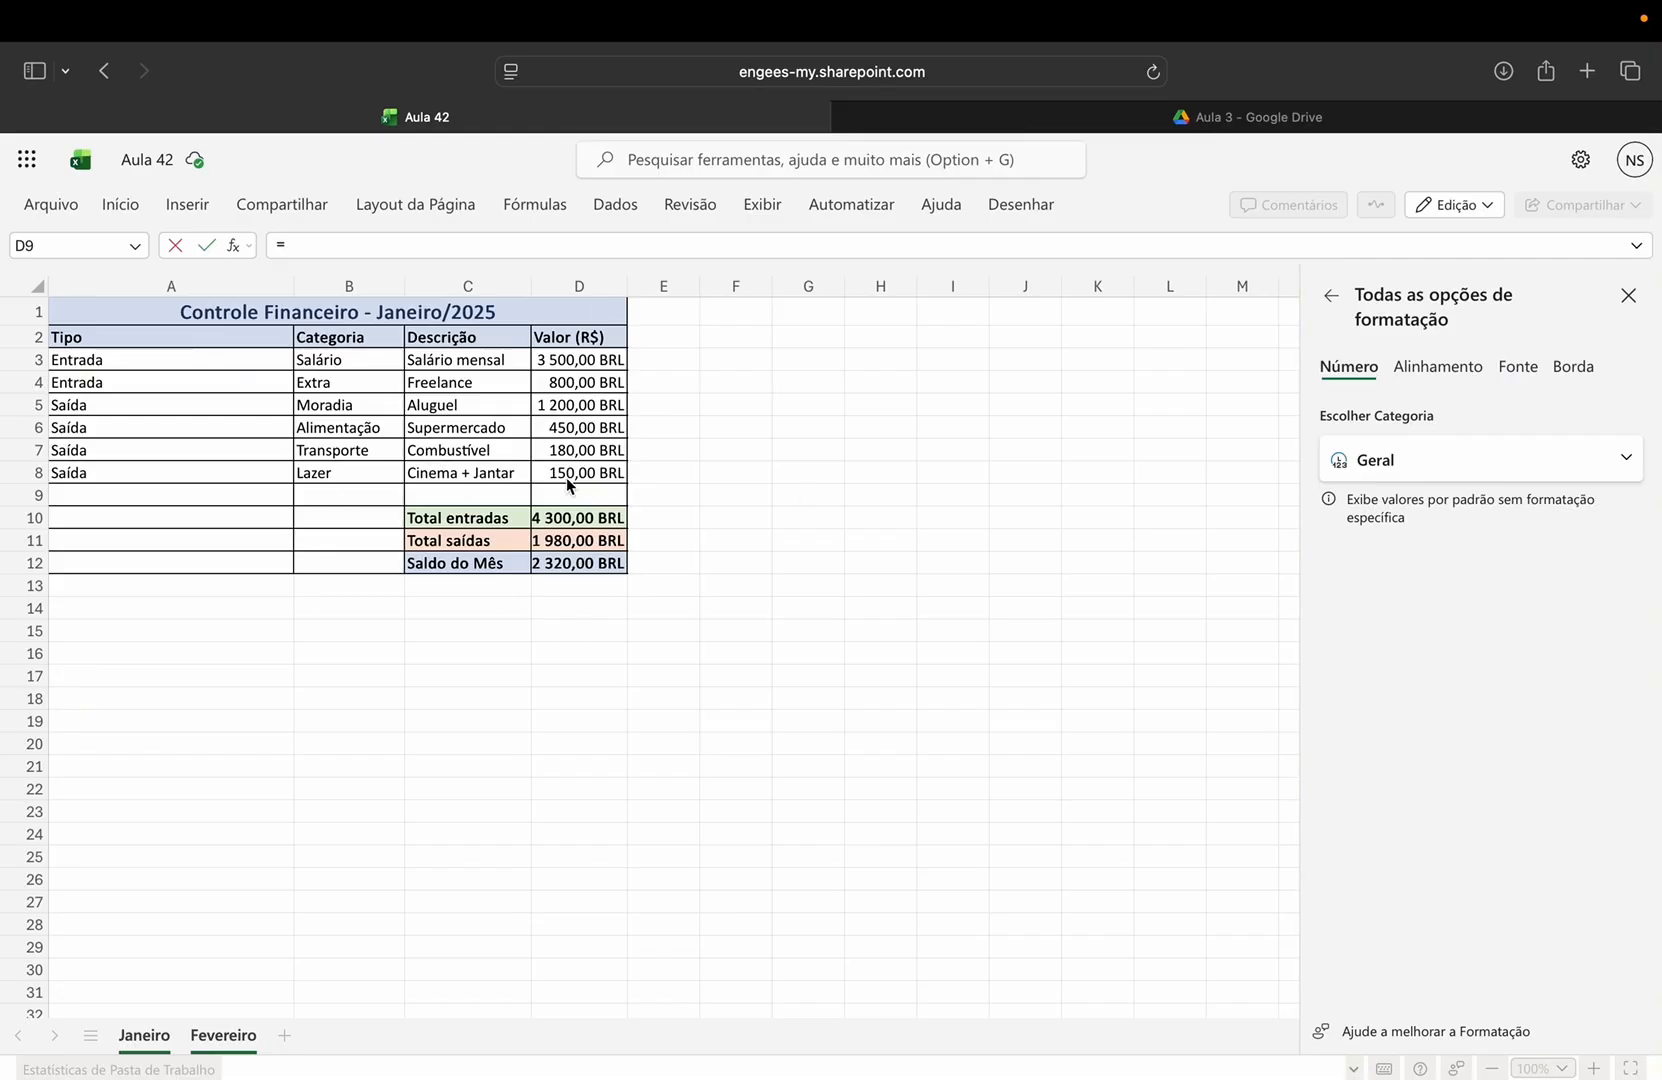
pyautogui.click(578, 567)
pyautogui.moveTo(380, 251)
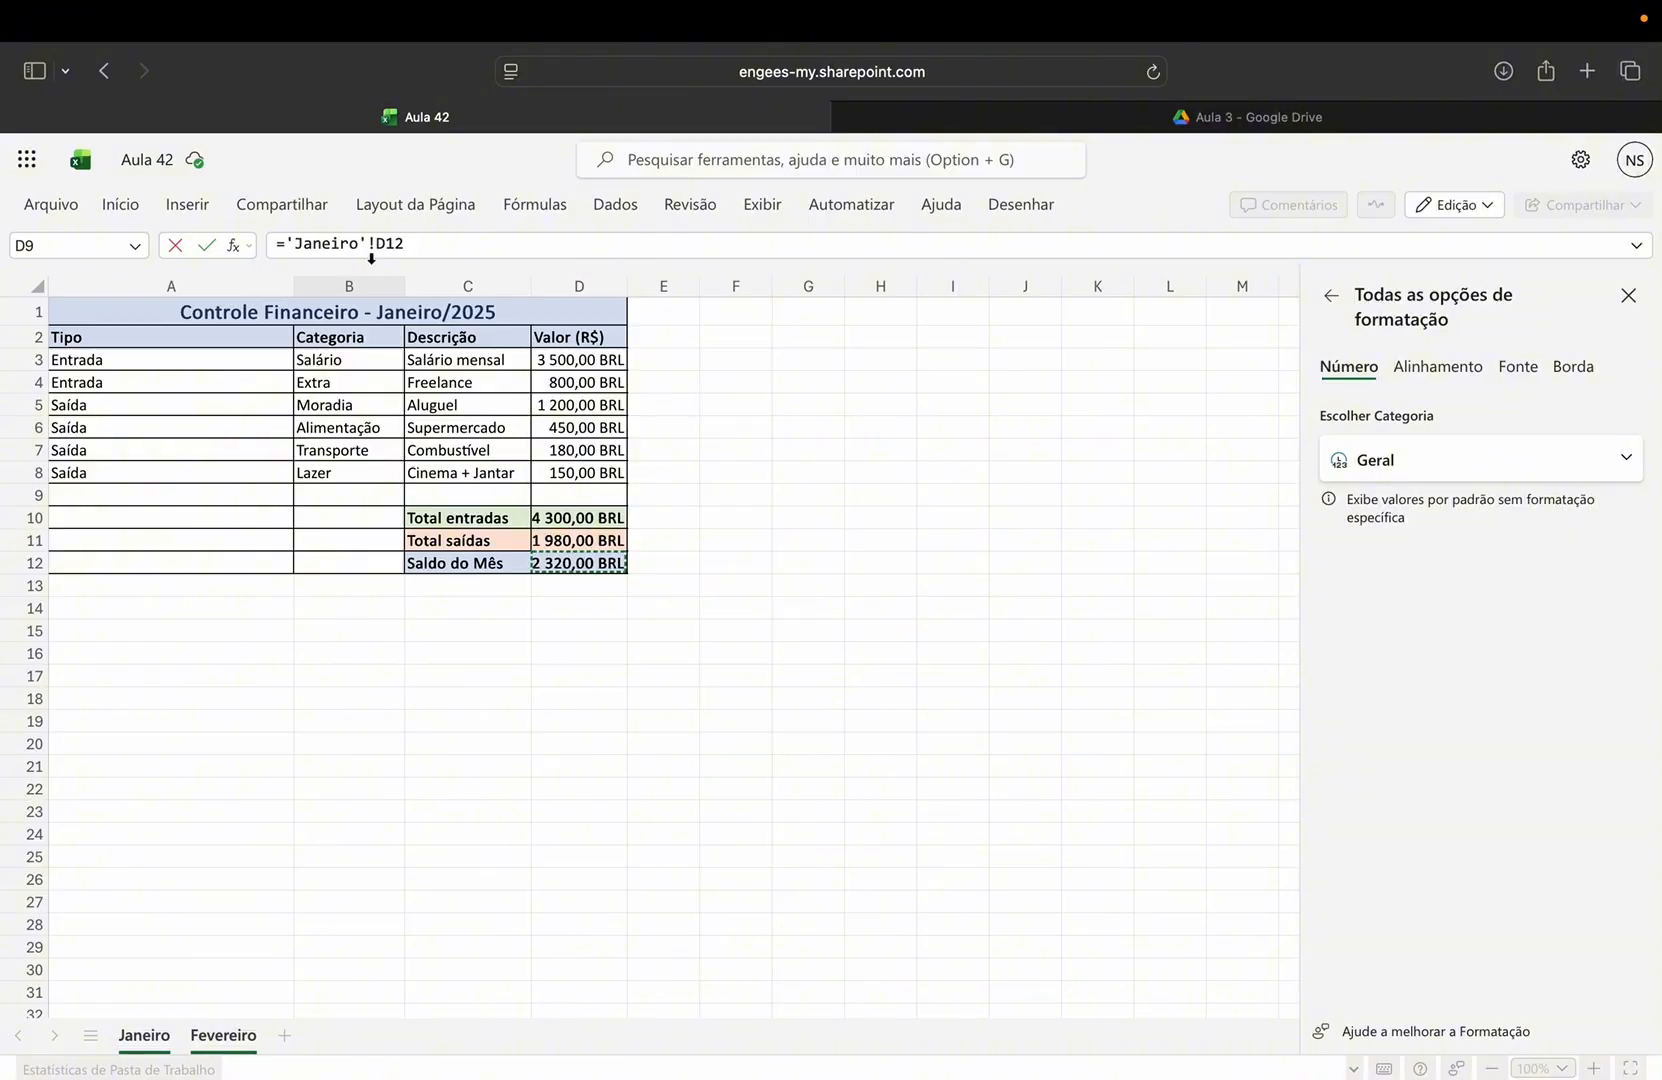
pyautogui.press('Return')
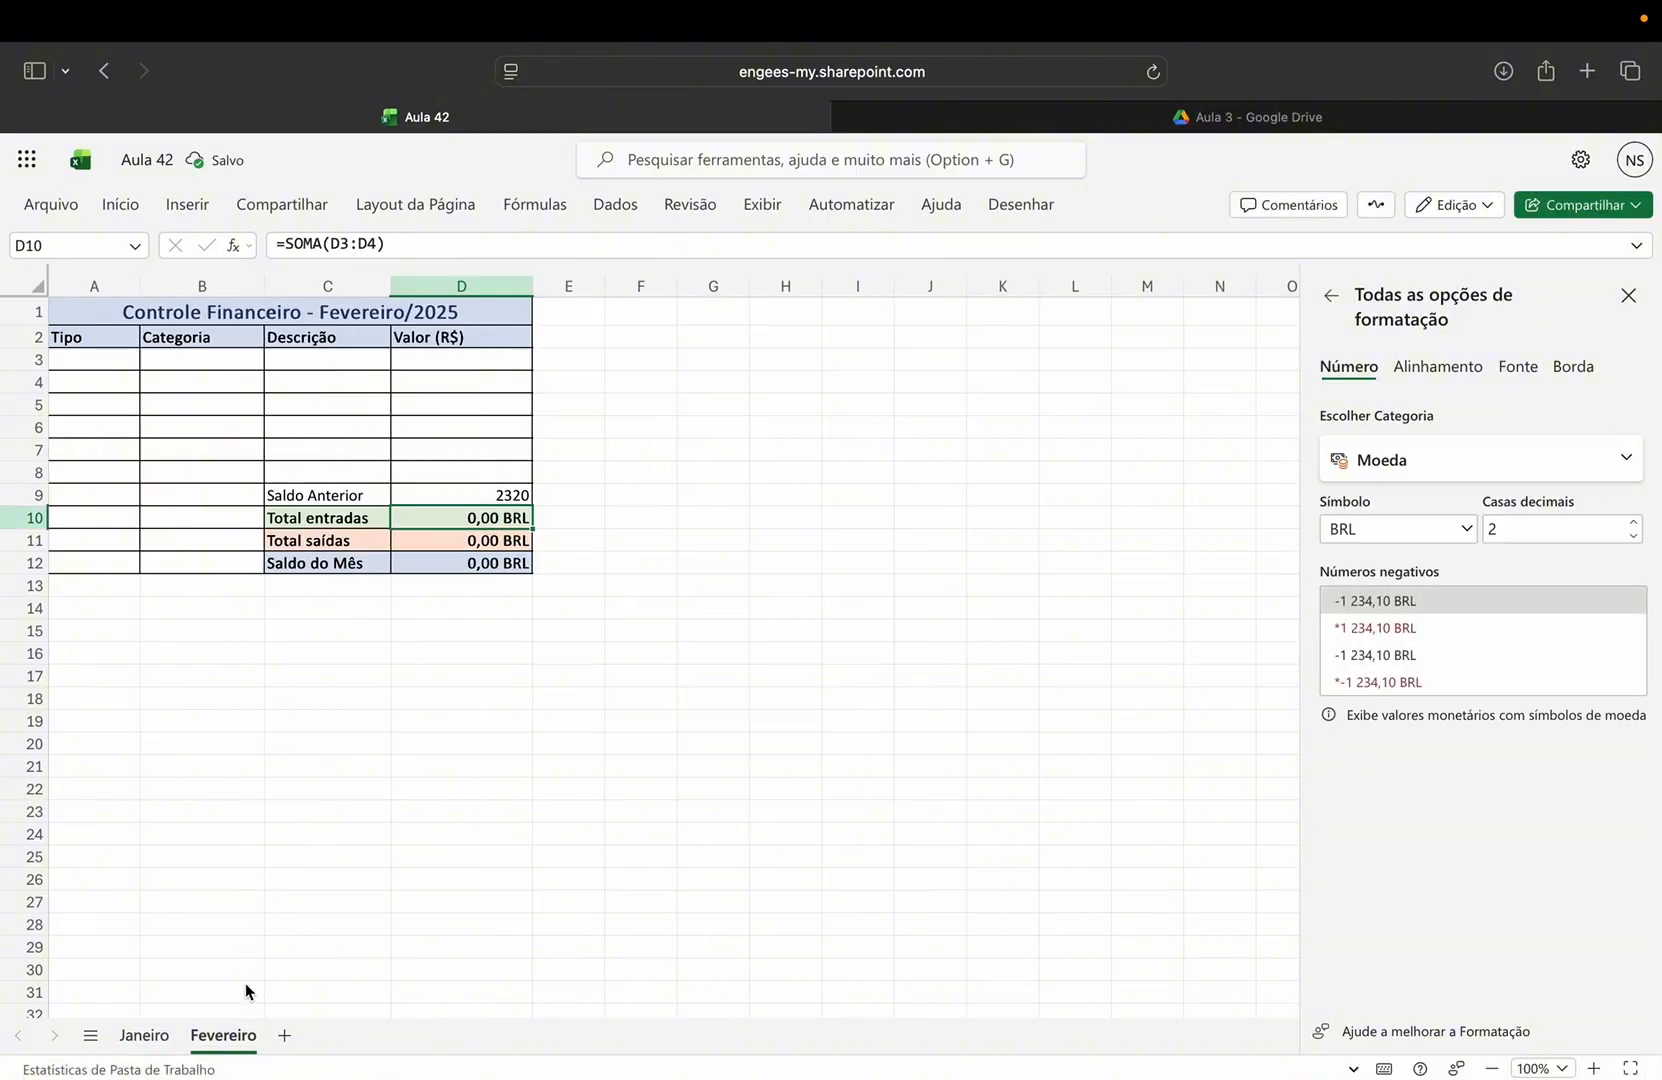
pyautogui.click(492, 500)
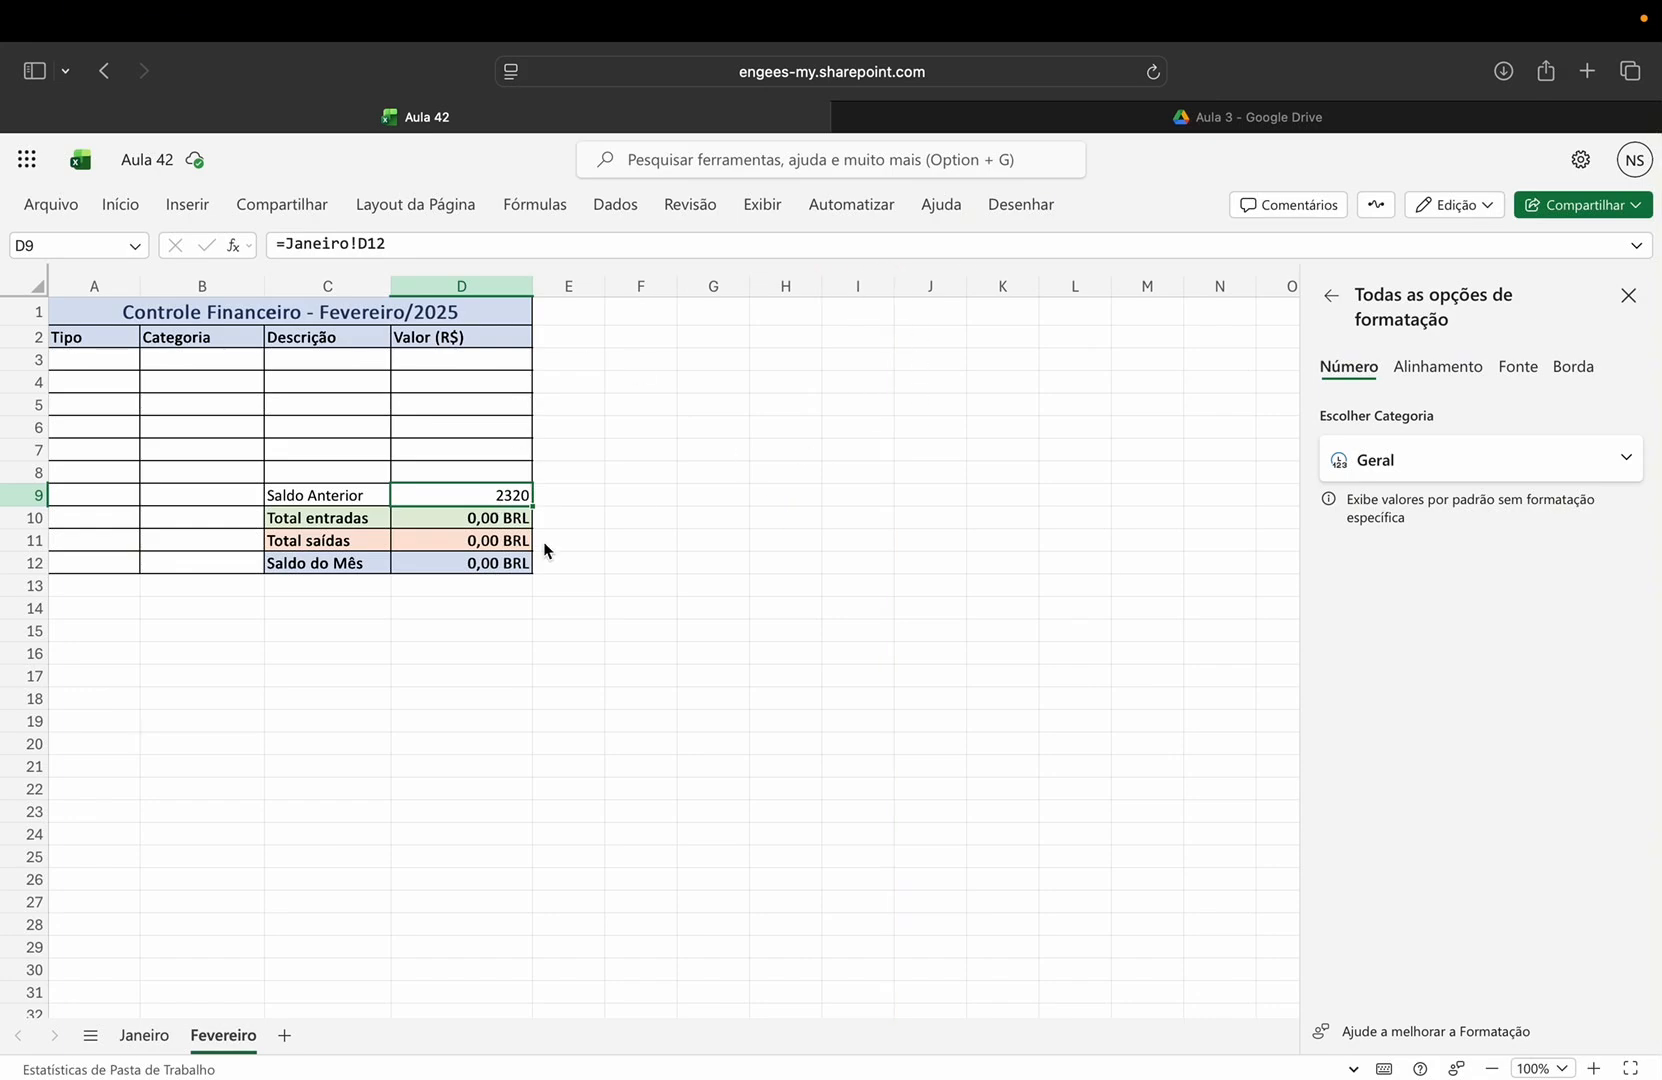
# - Set the currency symbol of cell D12 to R$ Português (Brasil)
pyautogui.moveTo(1182, 8)
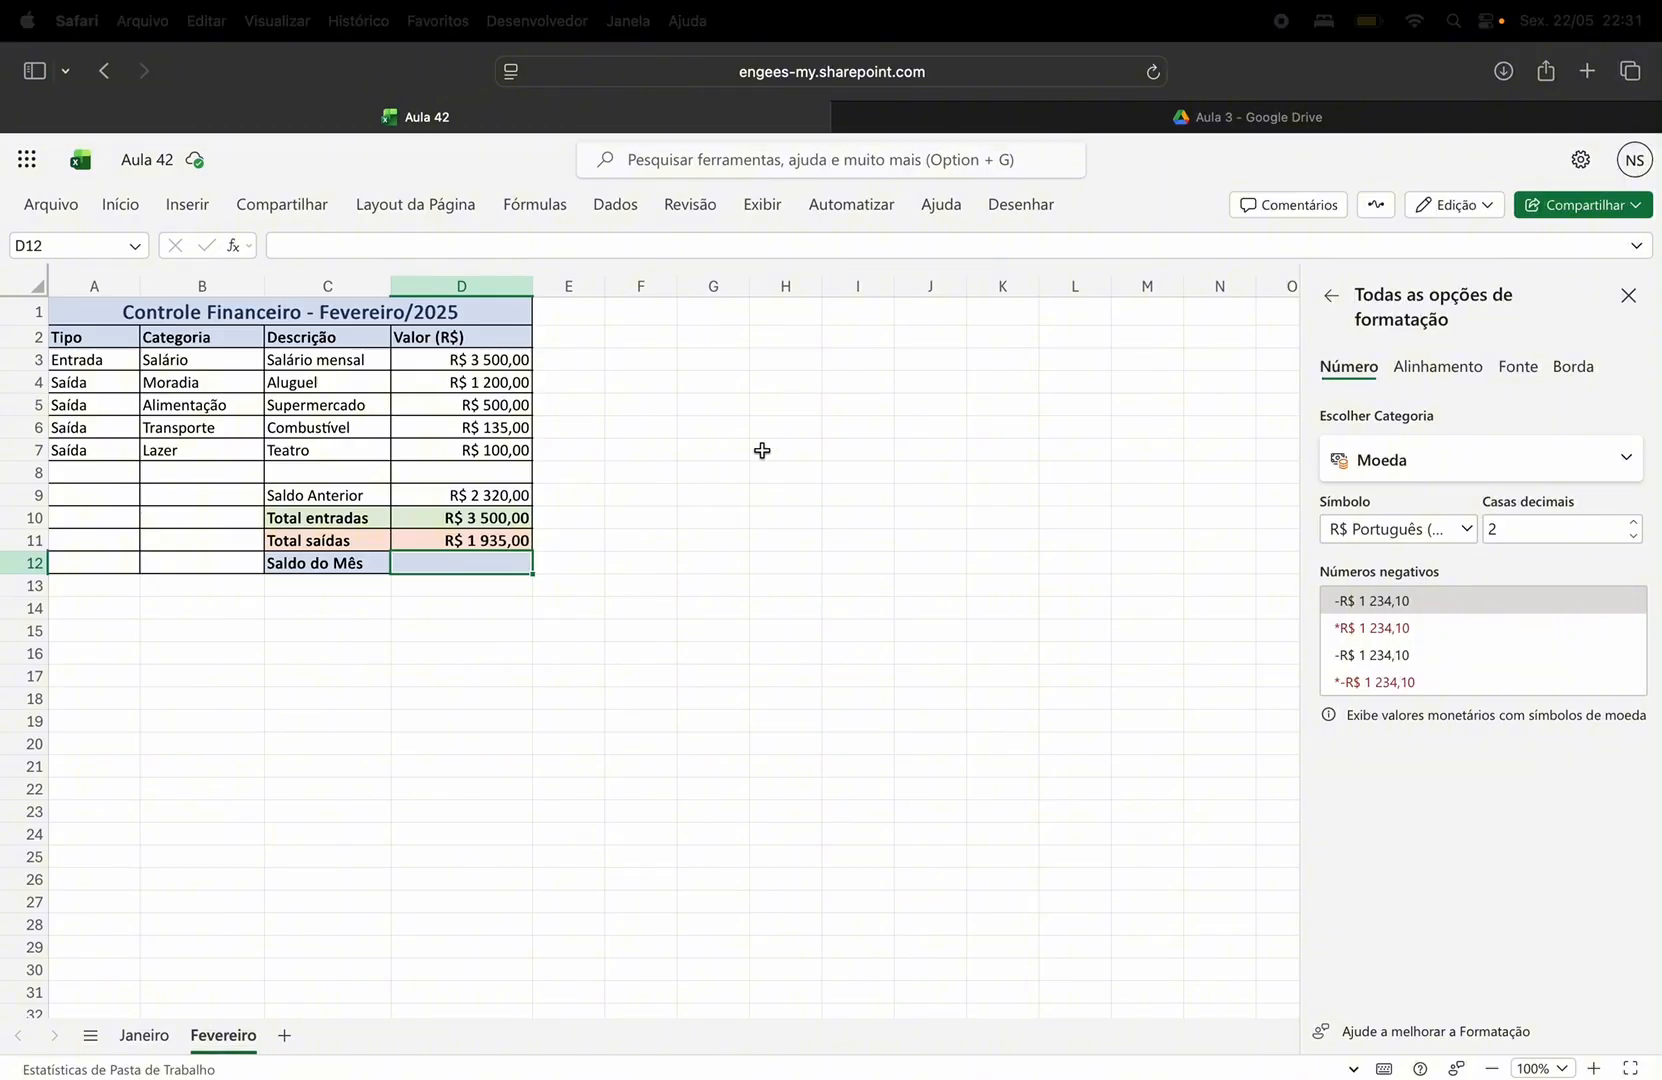
pyautogui.click(1432, 538)
pyautogui.scroll(1, 1398, 728)
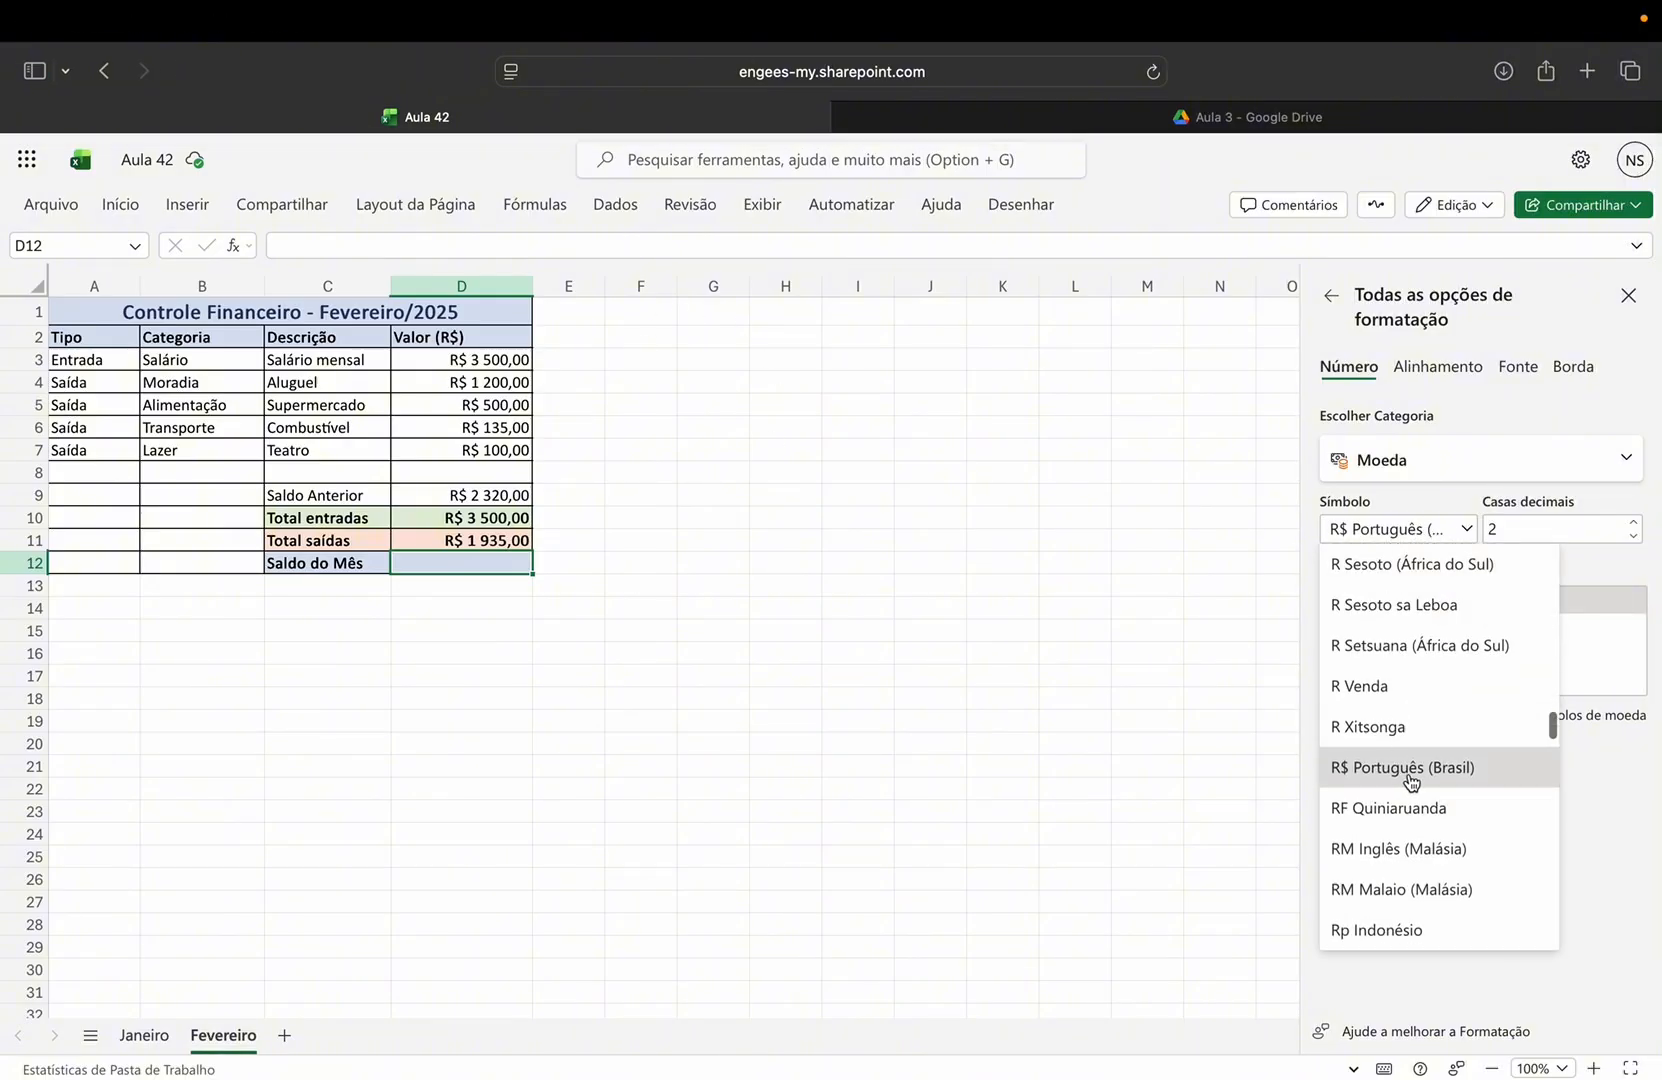
pyautogui.click(1410, 770)
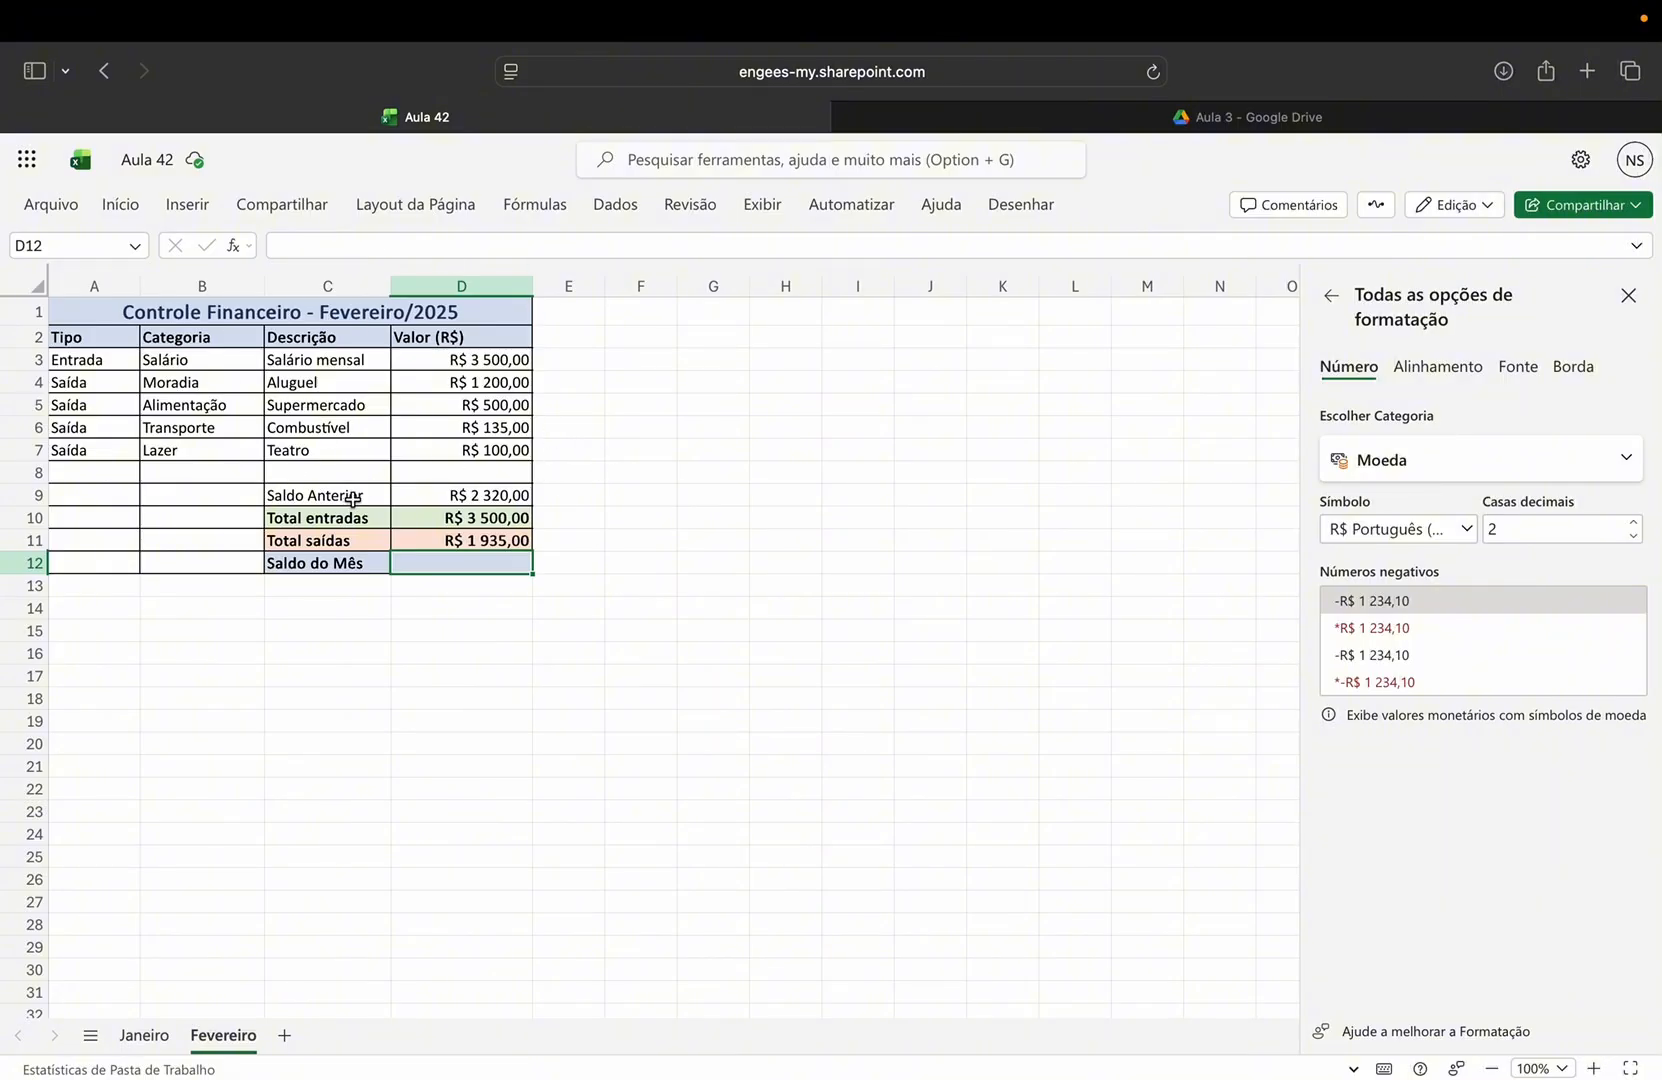
# - Calculate the Saldo do Mês in cell D12 of the Fevereiro sheet with the formula =D10-D11+D9
pyautogui.moveTo(348, 497); pyautogui.dragTo(463, 502)
pyautogui.click(432, 500)
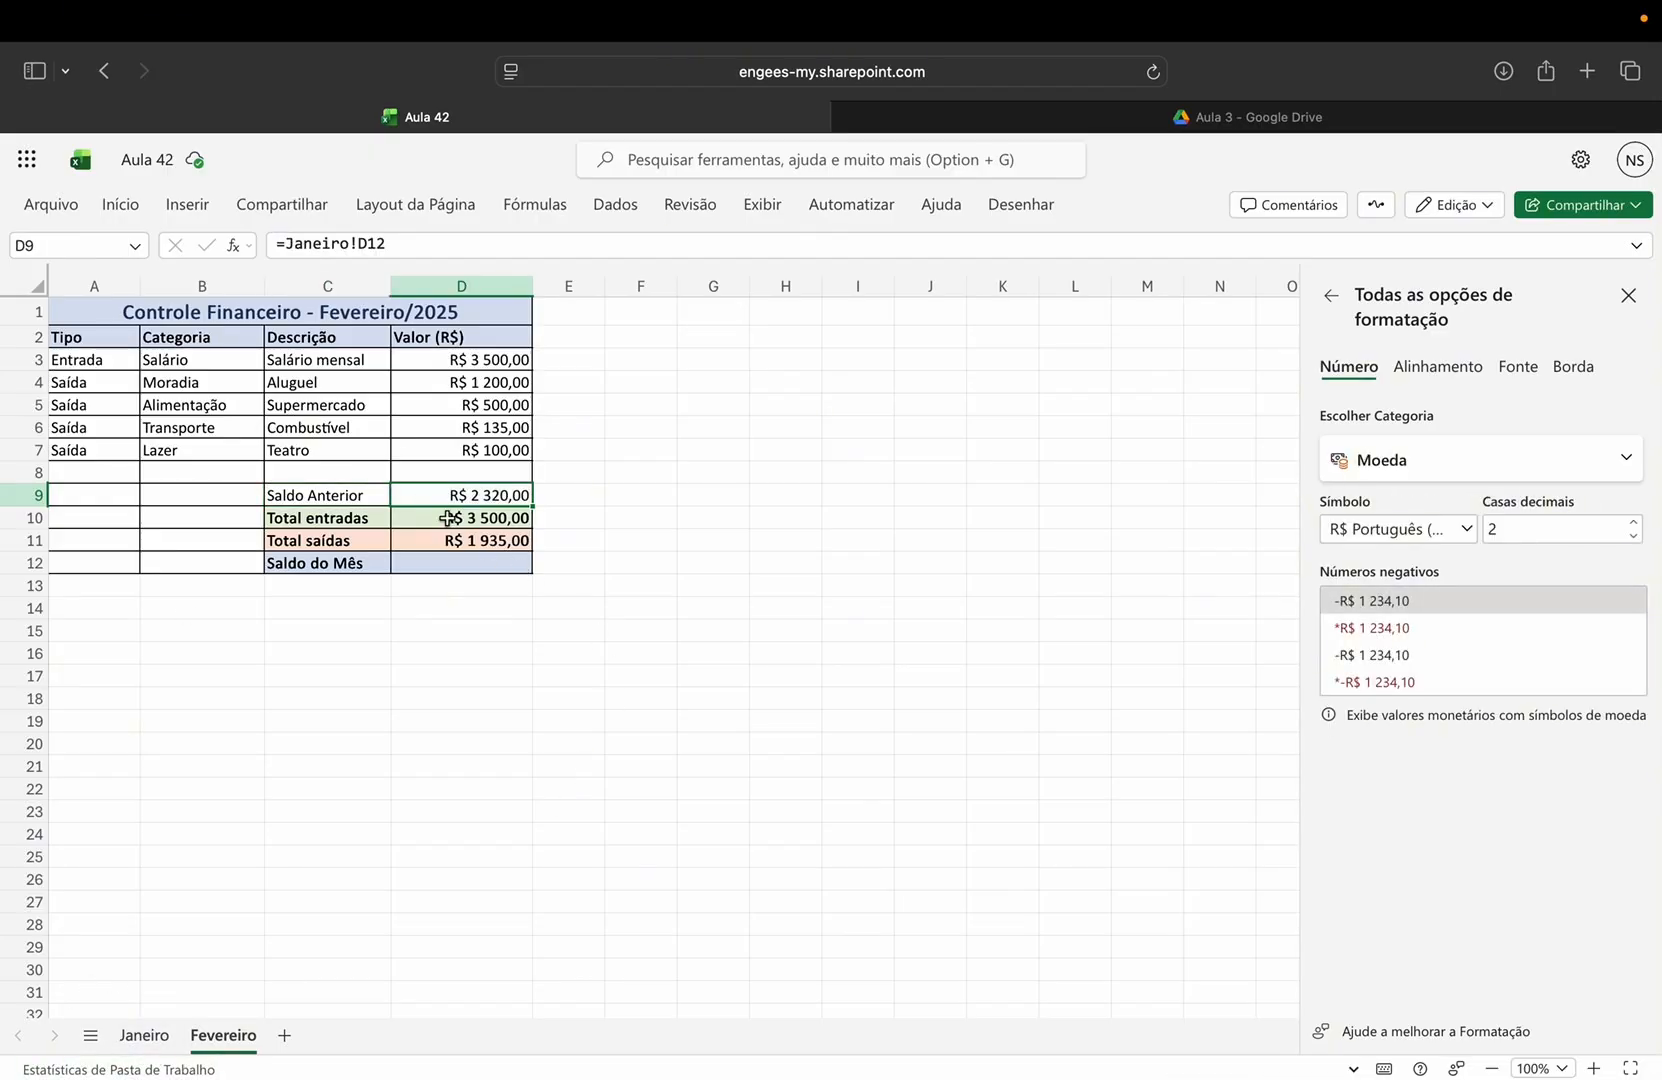
pyautogui.doubleClick(461, 568)
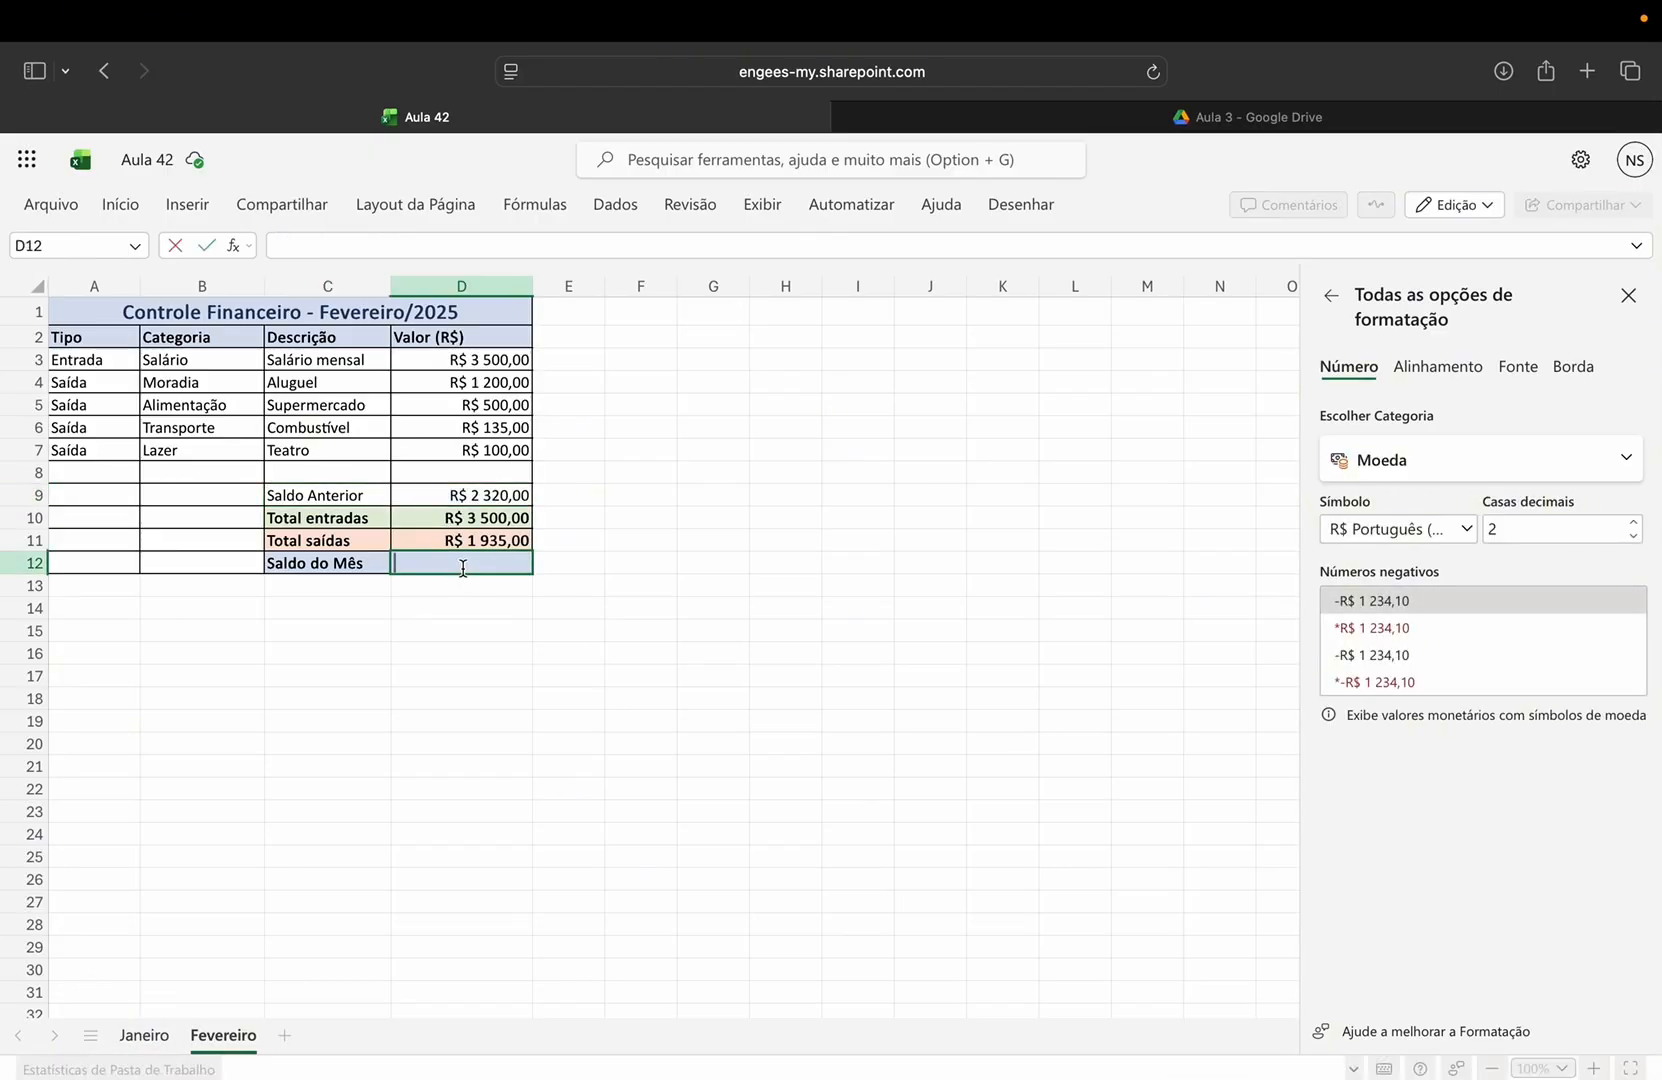
pyautogui.write('=')
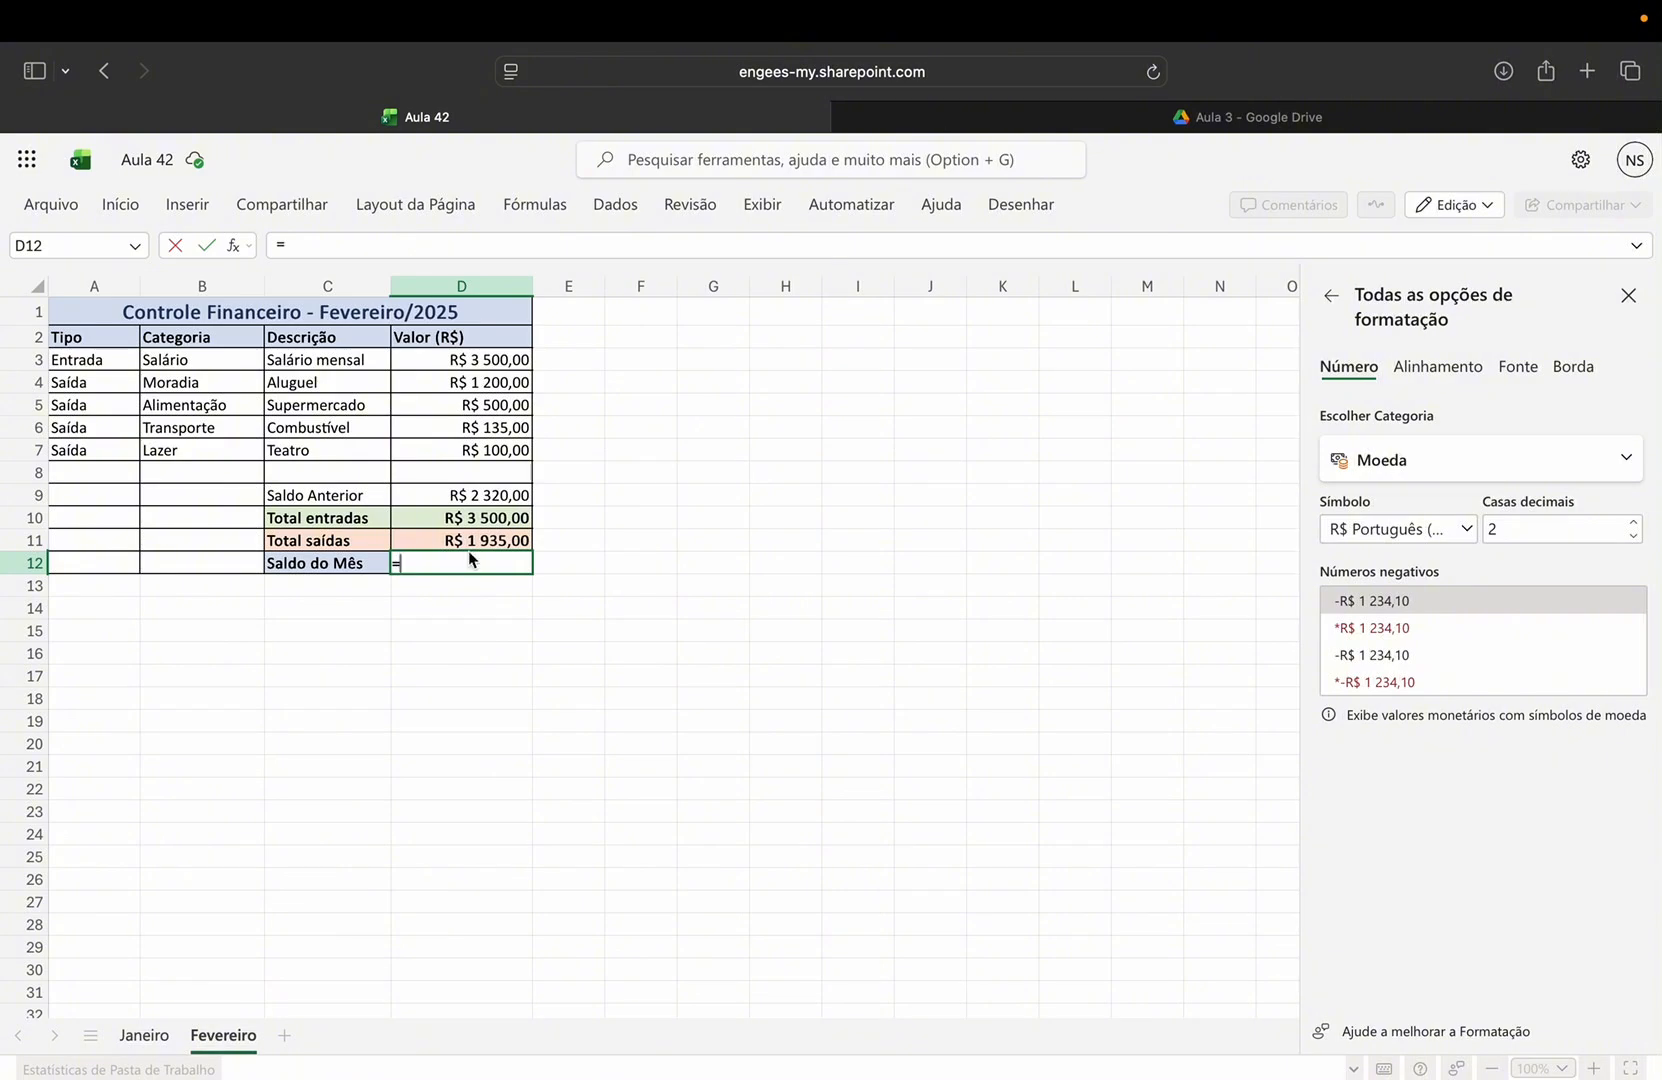
pyautogui.click(480, 521)
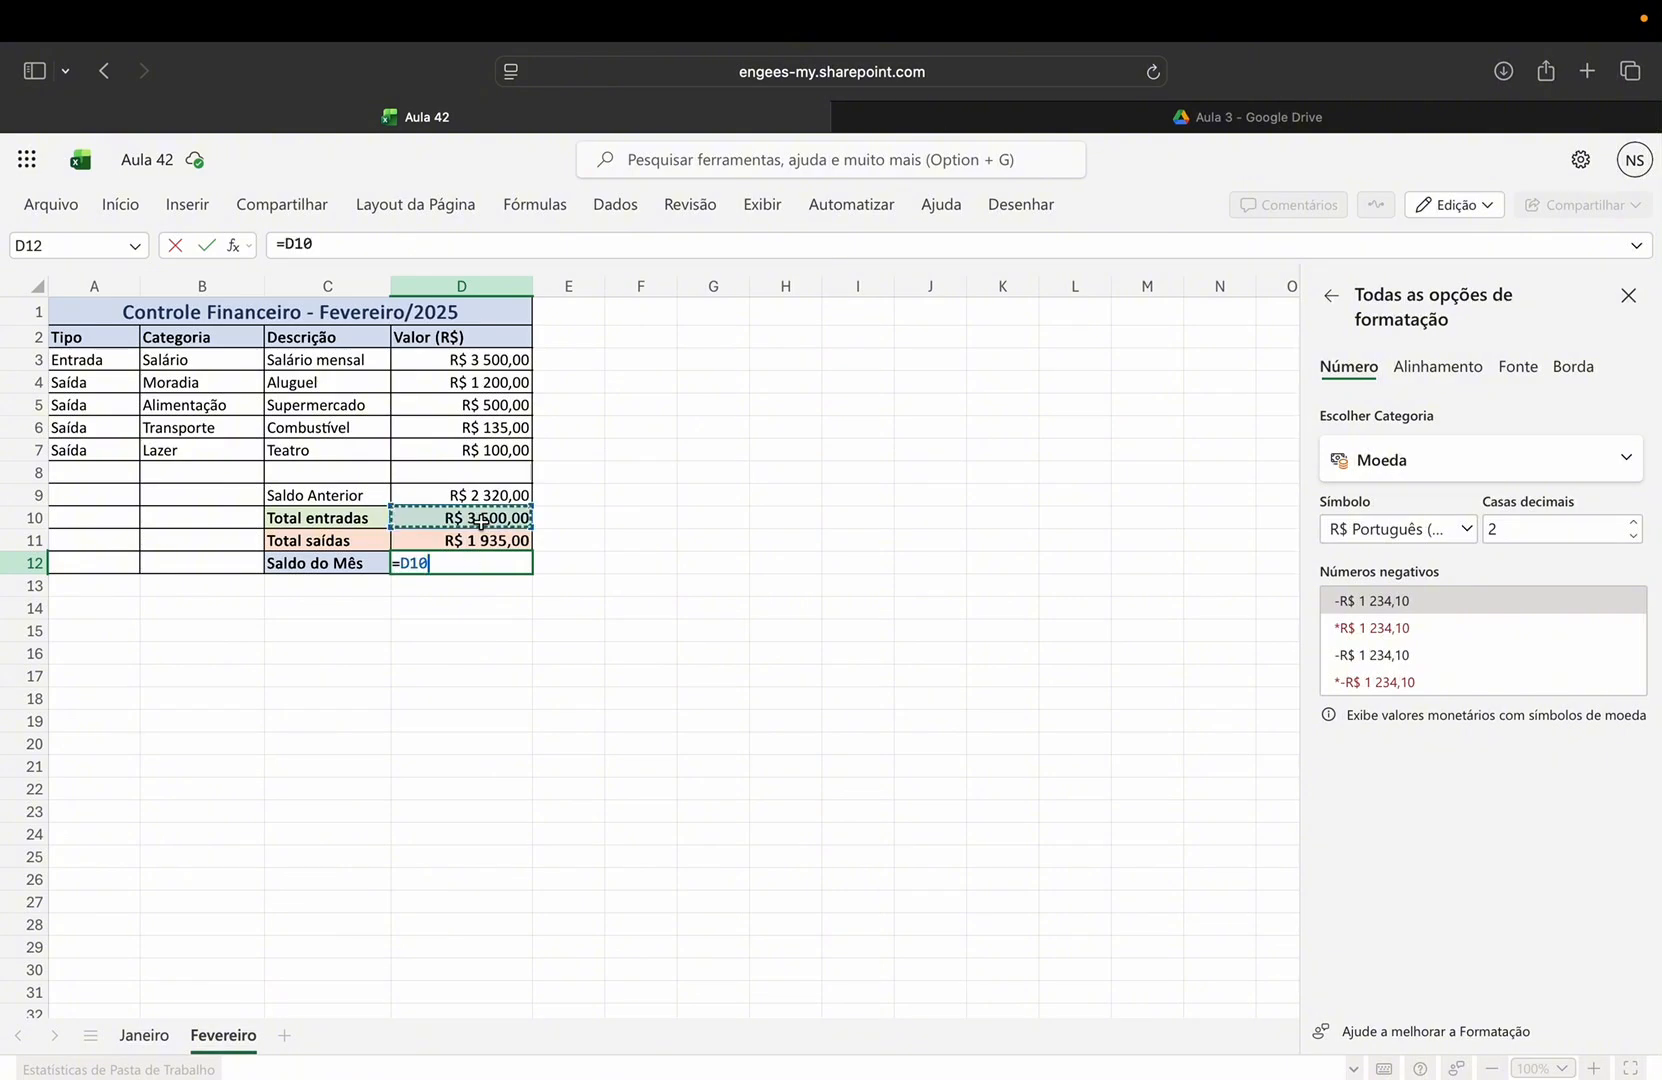
pyautogui.write('-')
pyautogui.click(493, 545)
pyautogui.write('+')
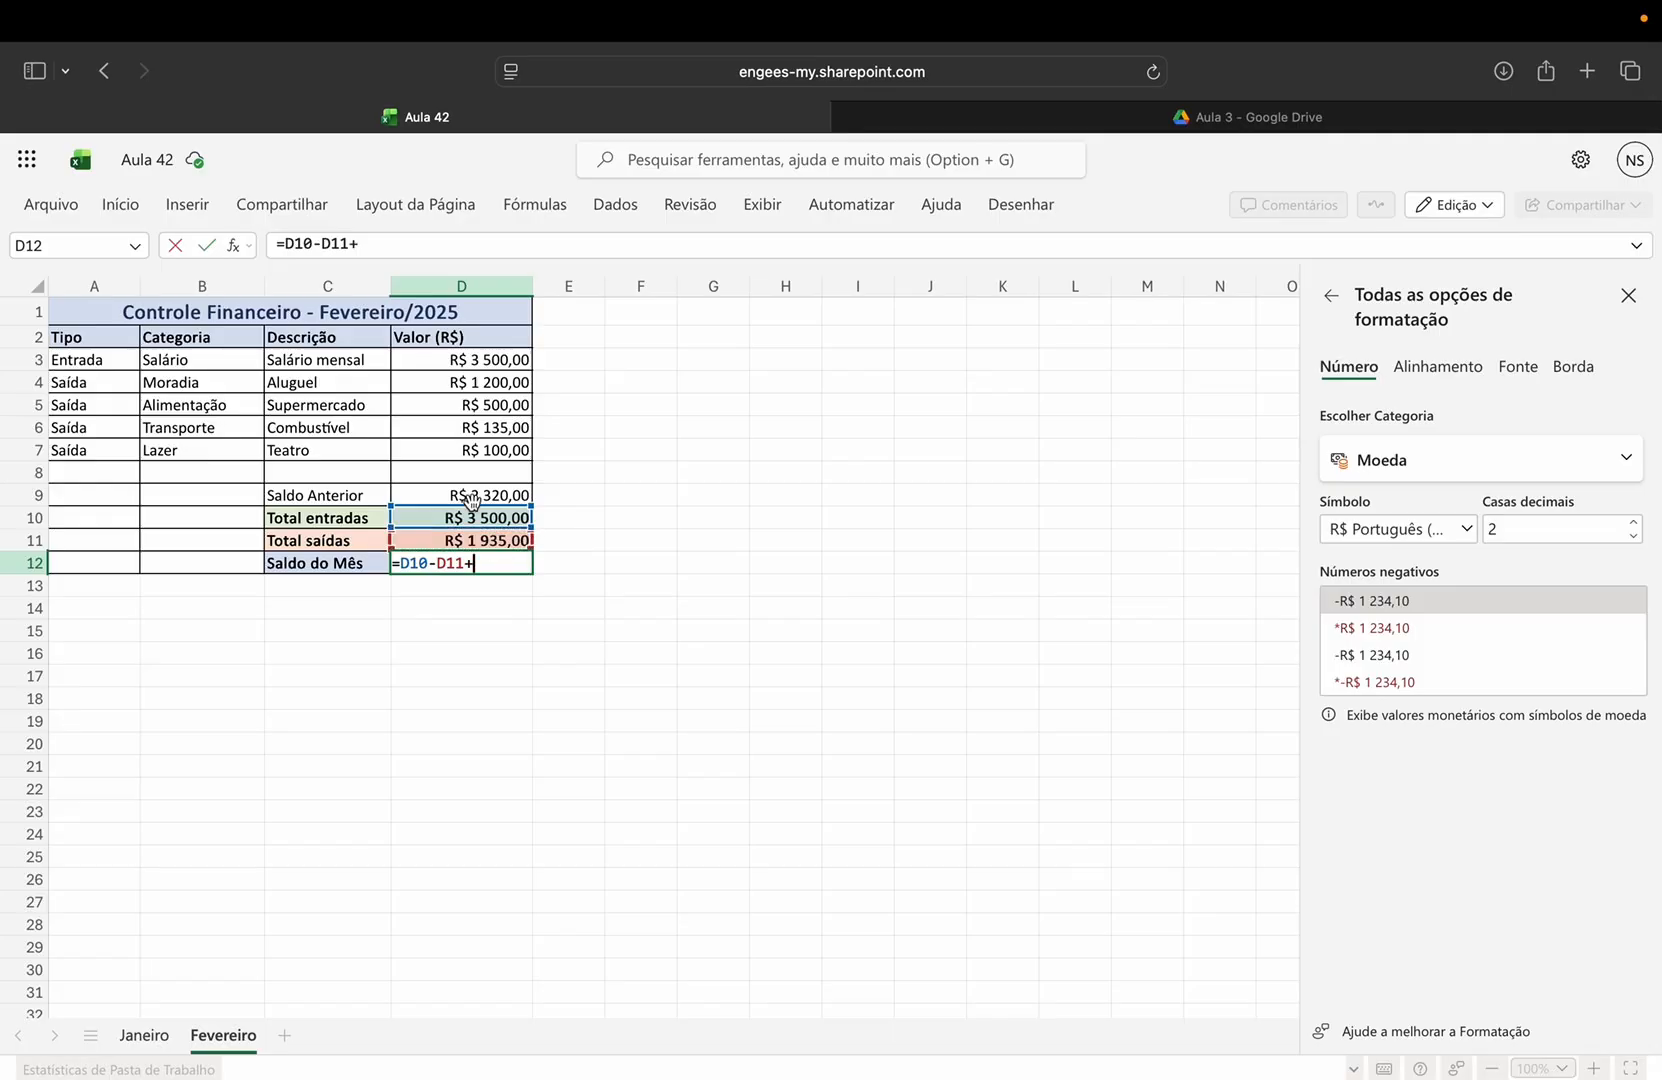
pyautogui.click(463, 492)
pyautogui.press('Return')
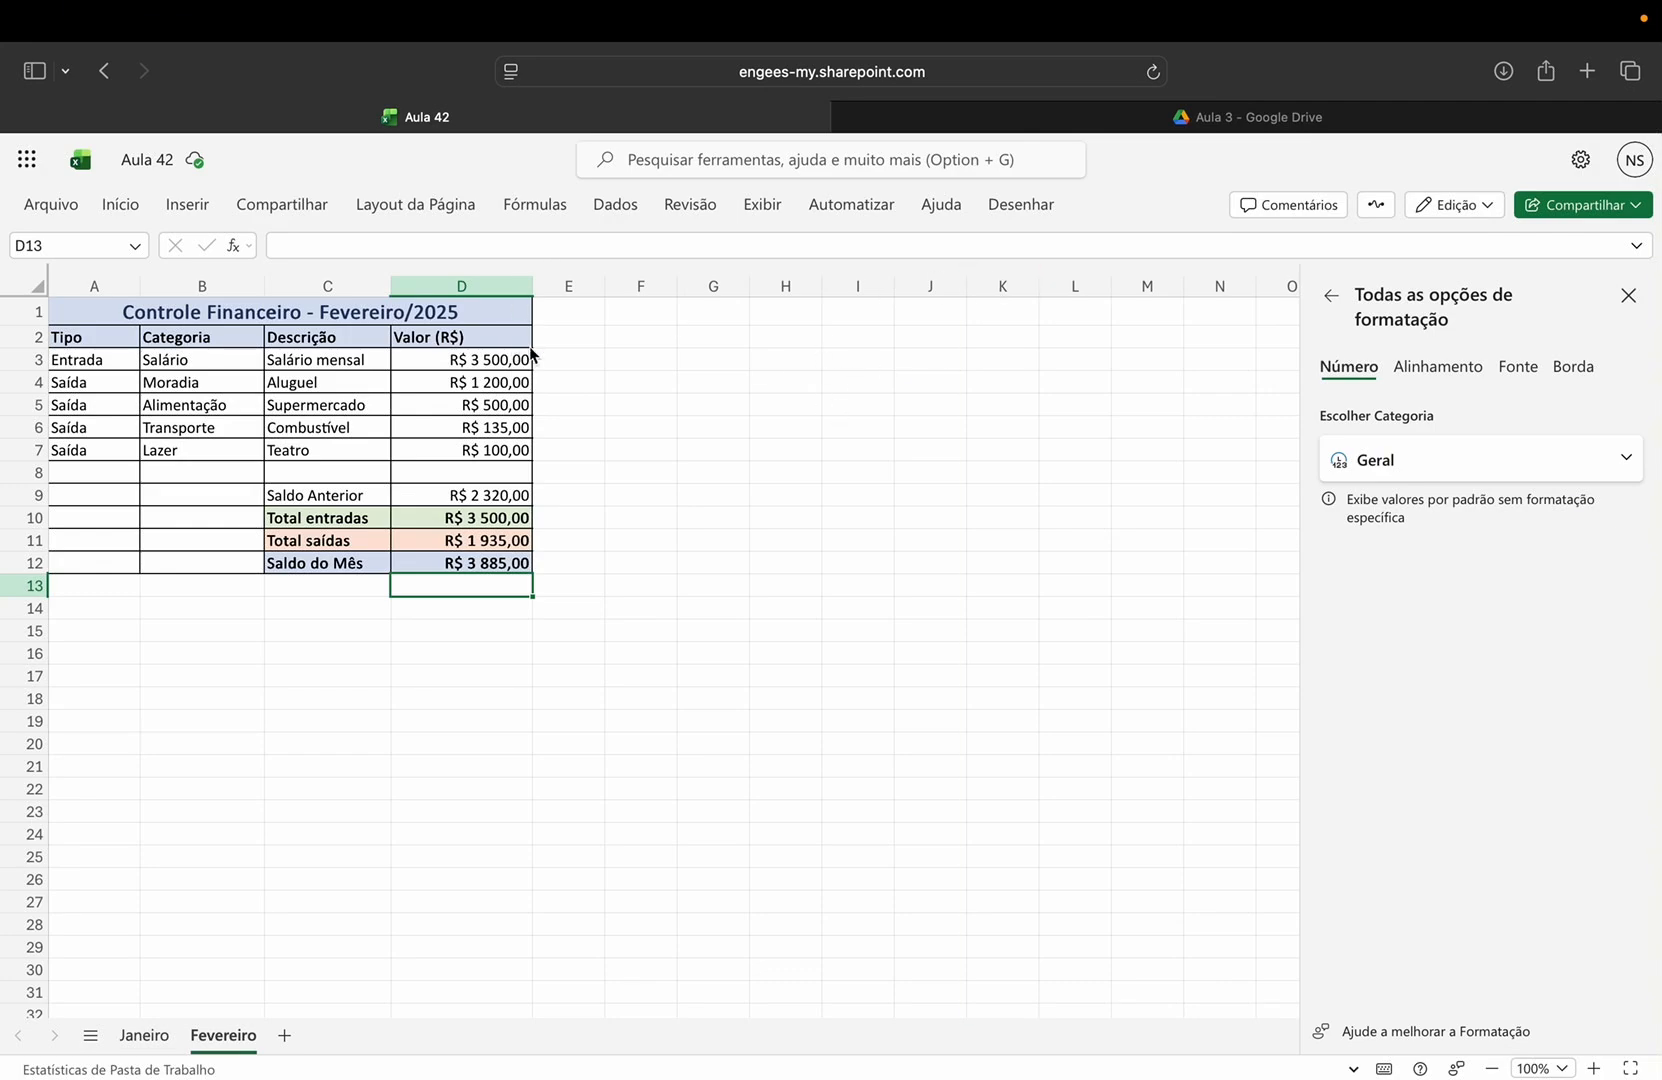
pyautogui.click(599, 368)
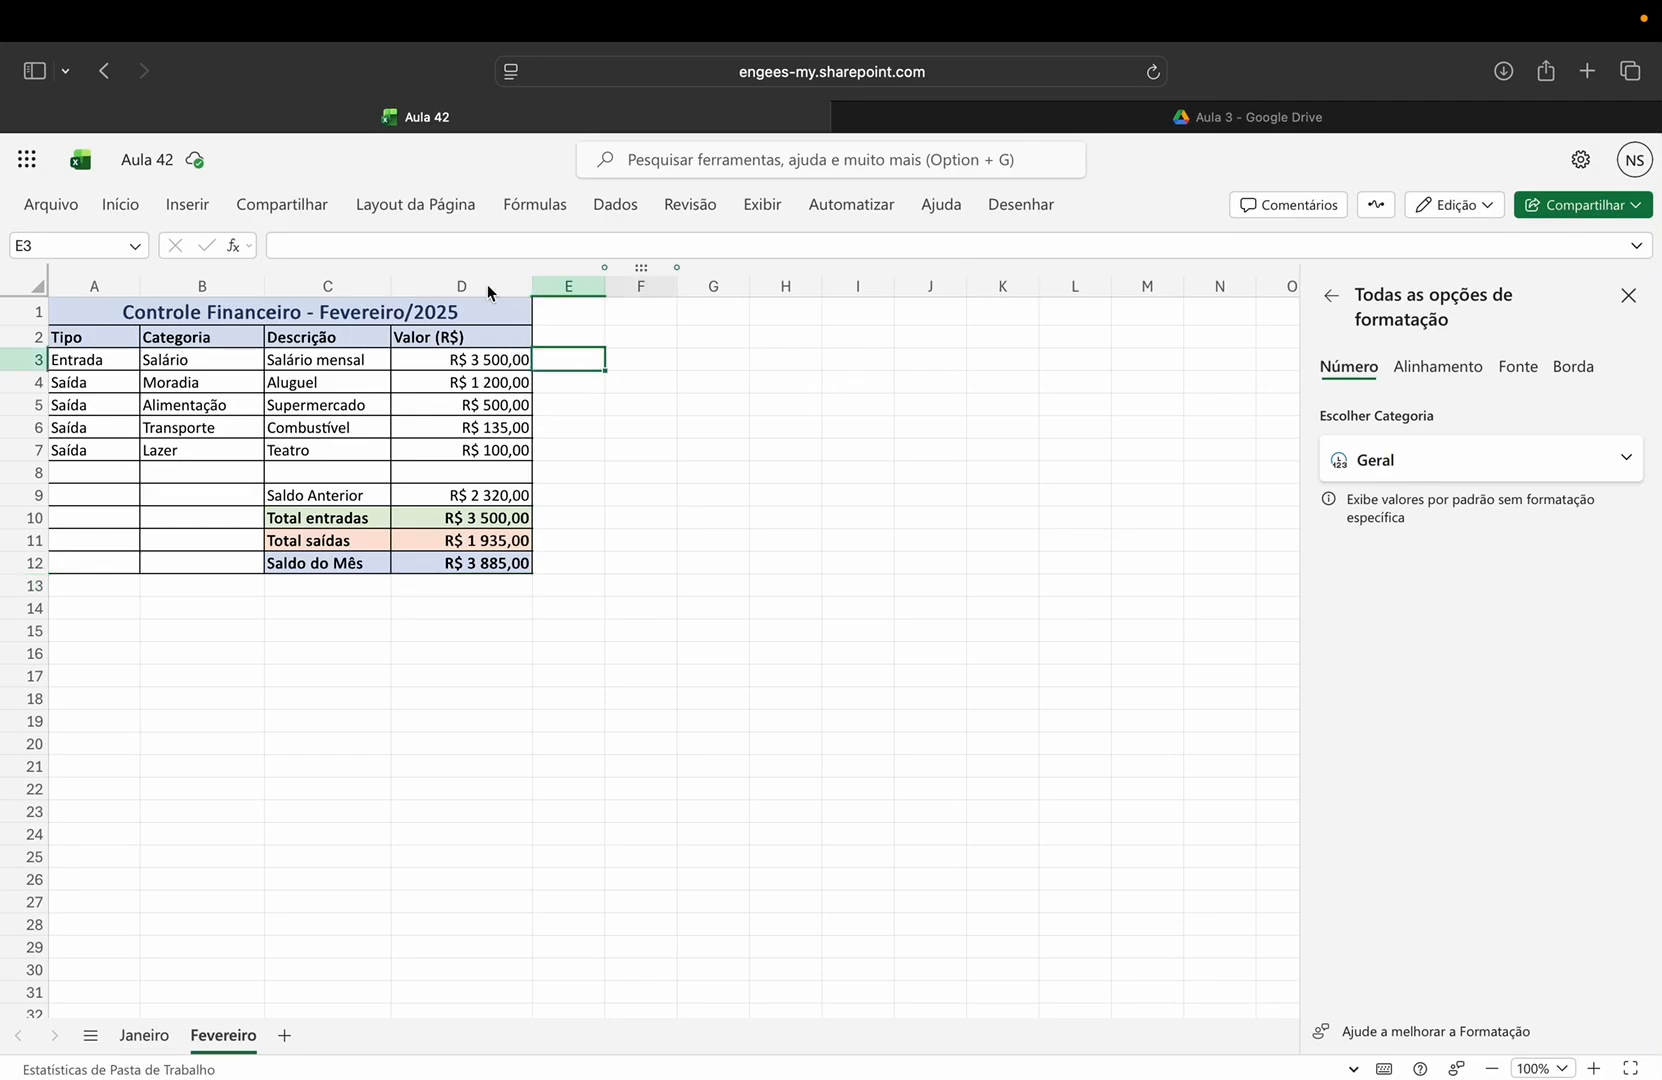